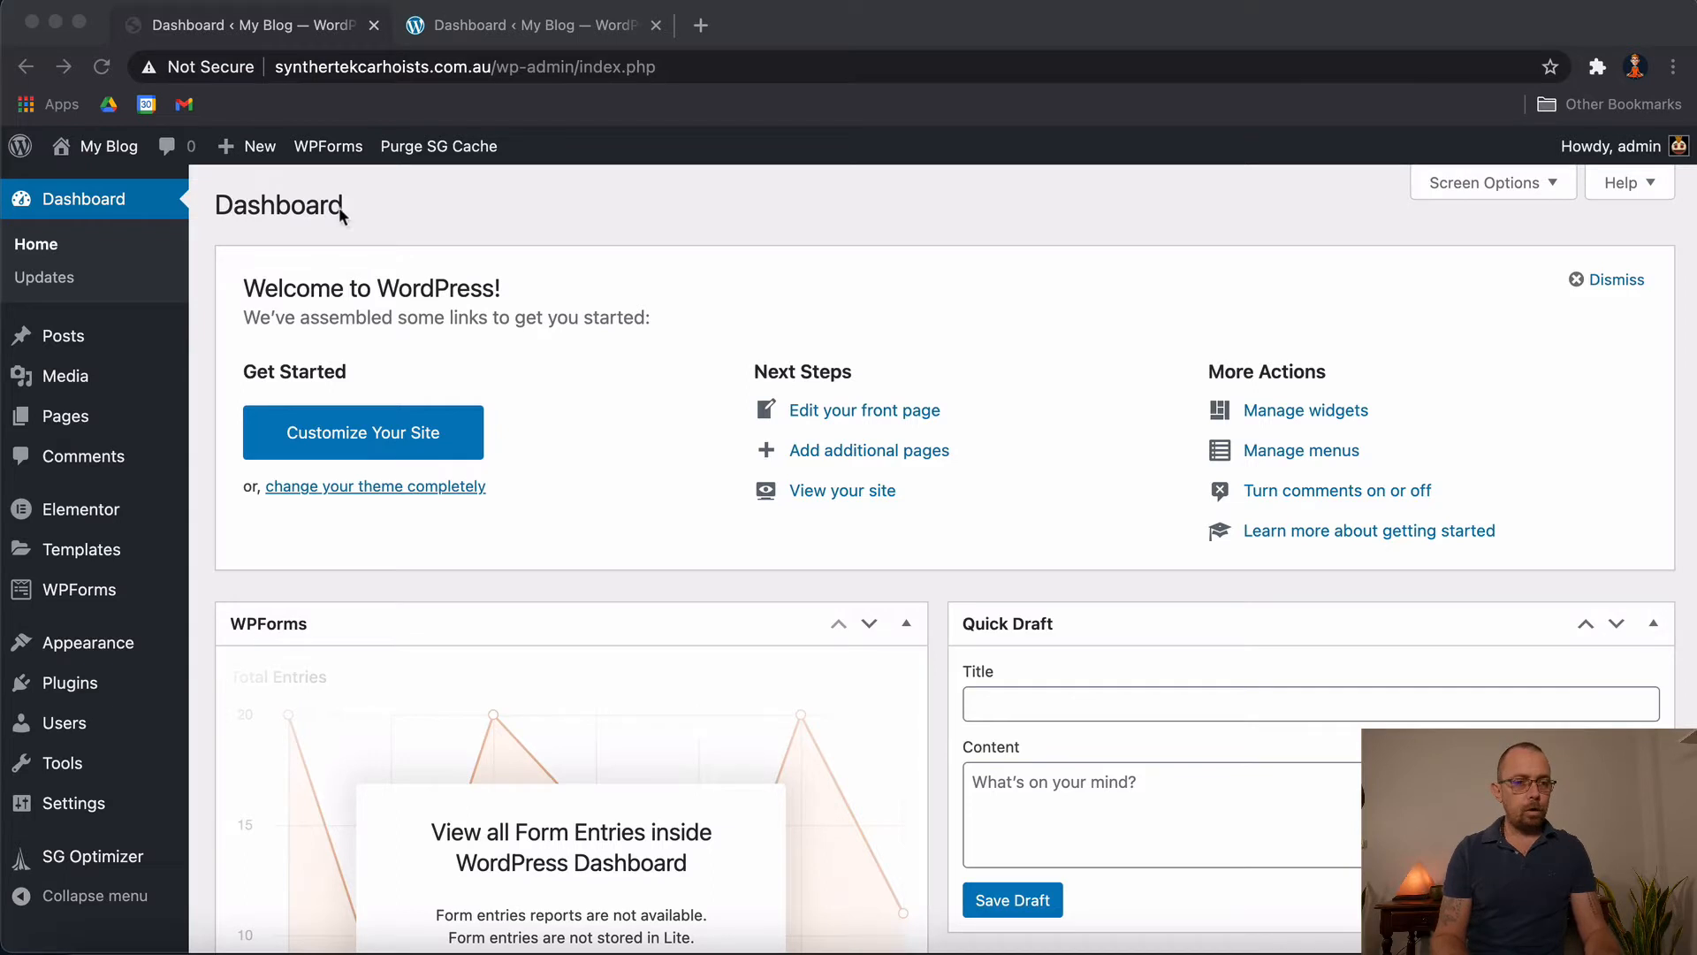
# Look through the available tools and the list of systems to import from on the synthertekcarhoists.com.au site
pyautogui.click(154, 740)
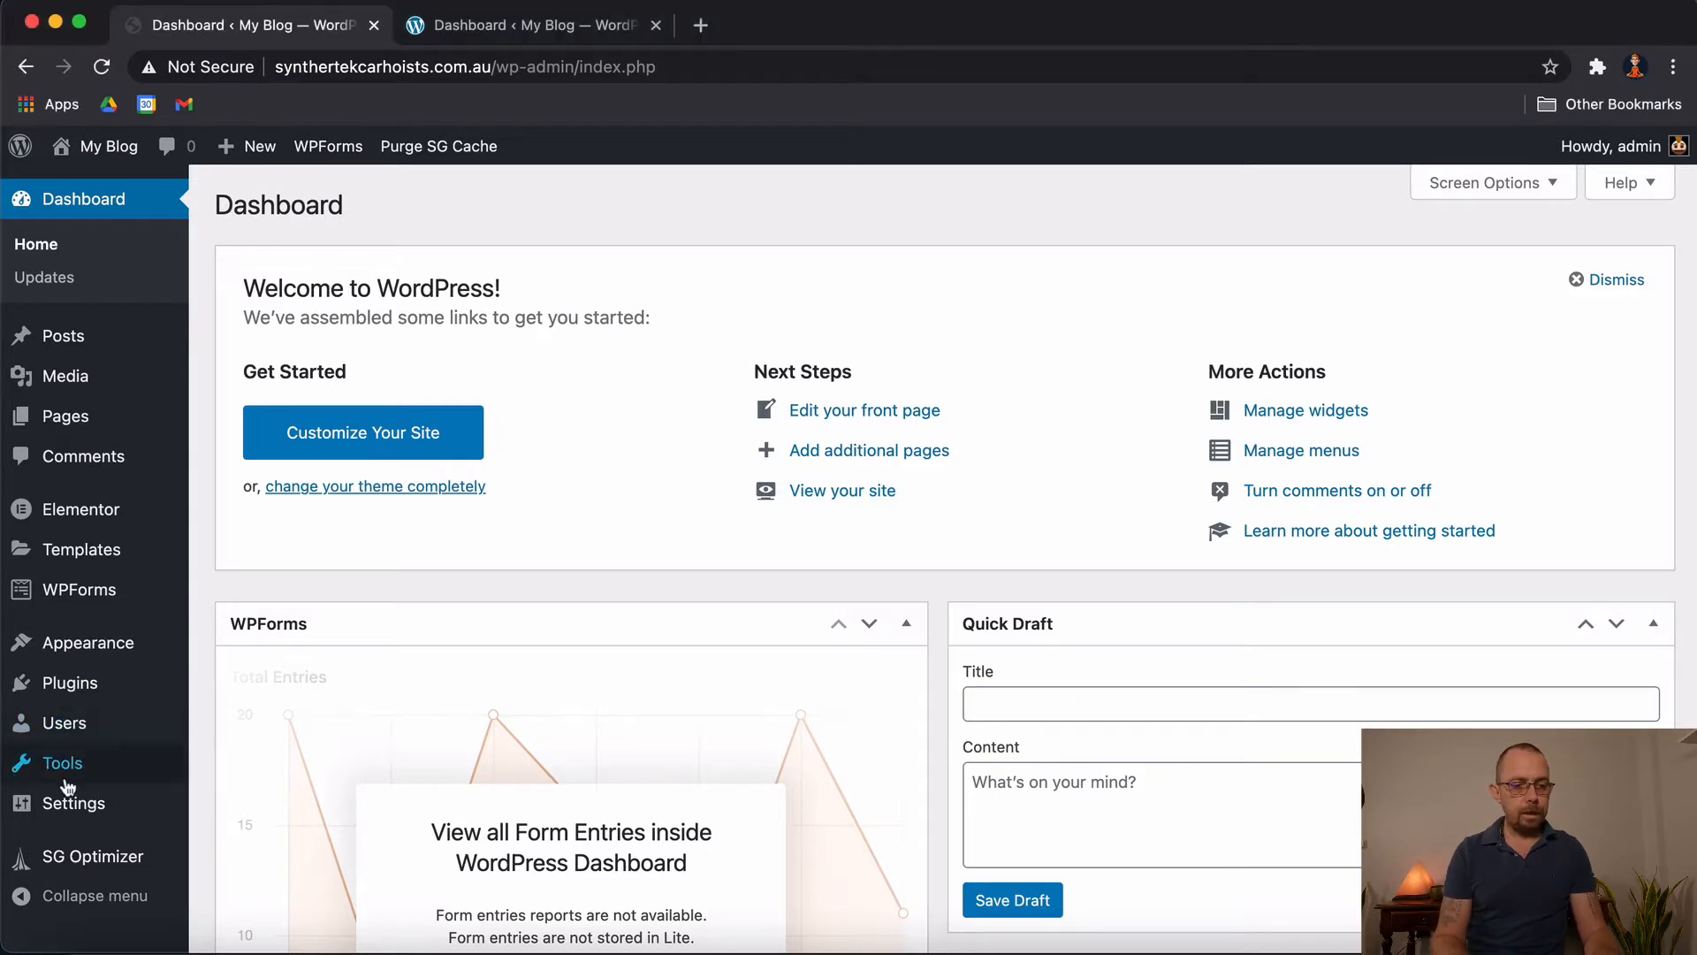
pyautogui.moveTo(67, 771)
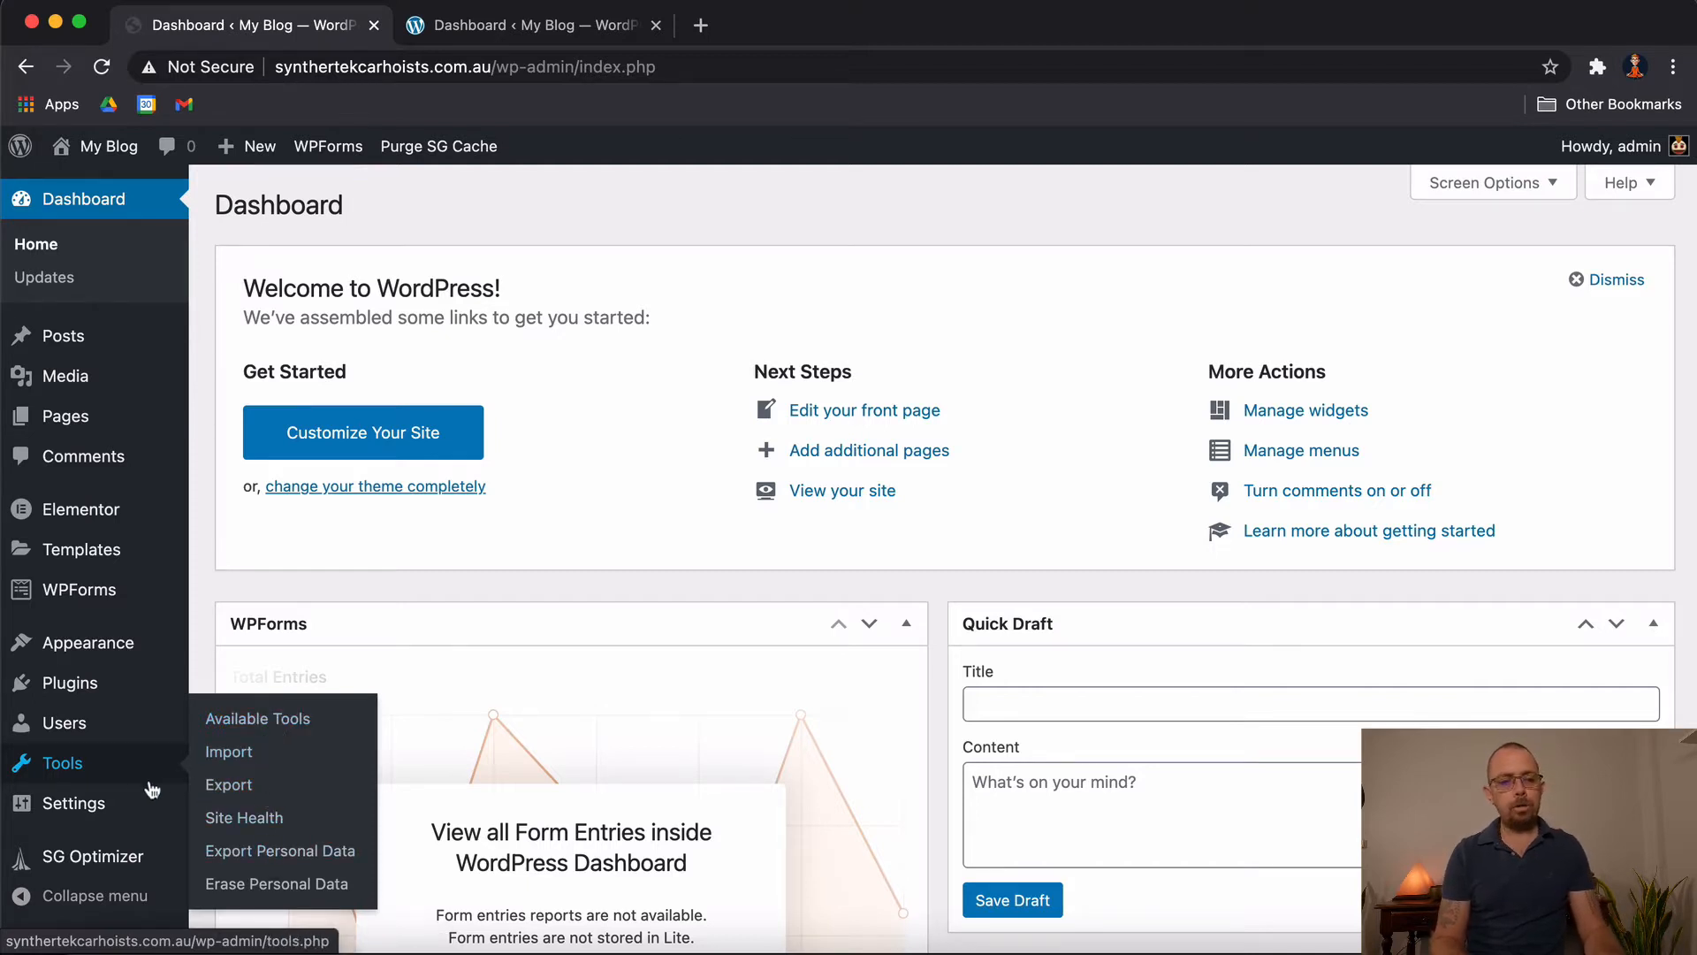
pyautogui.click(265, 725)
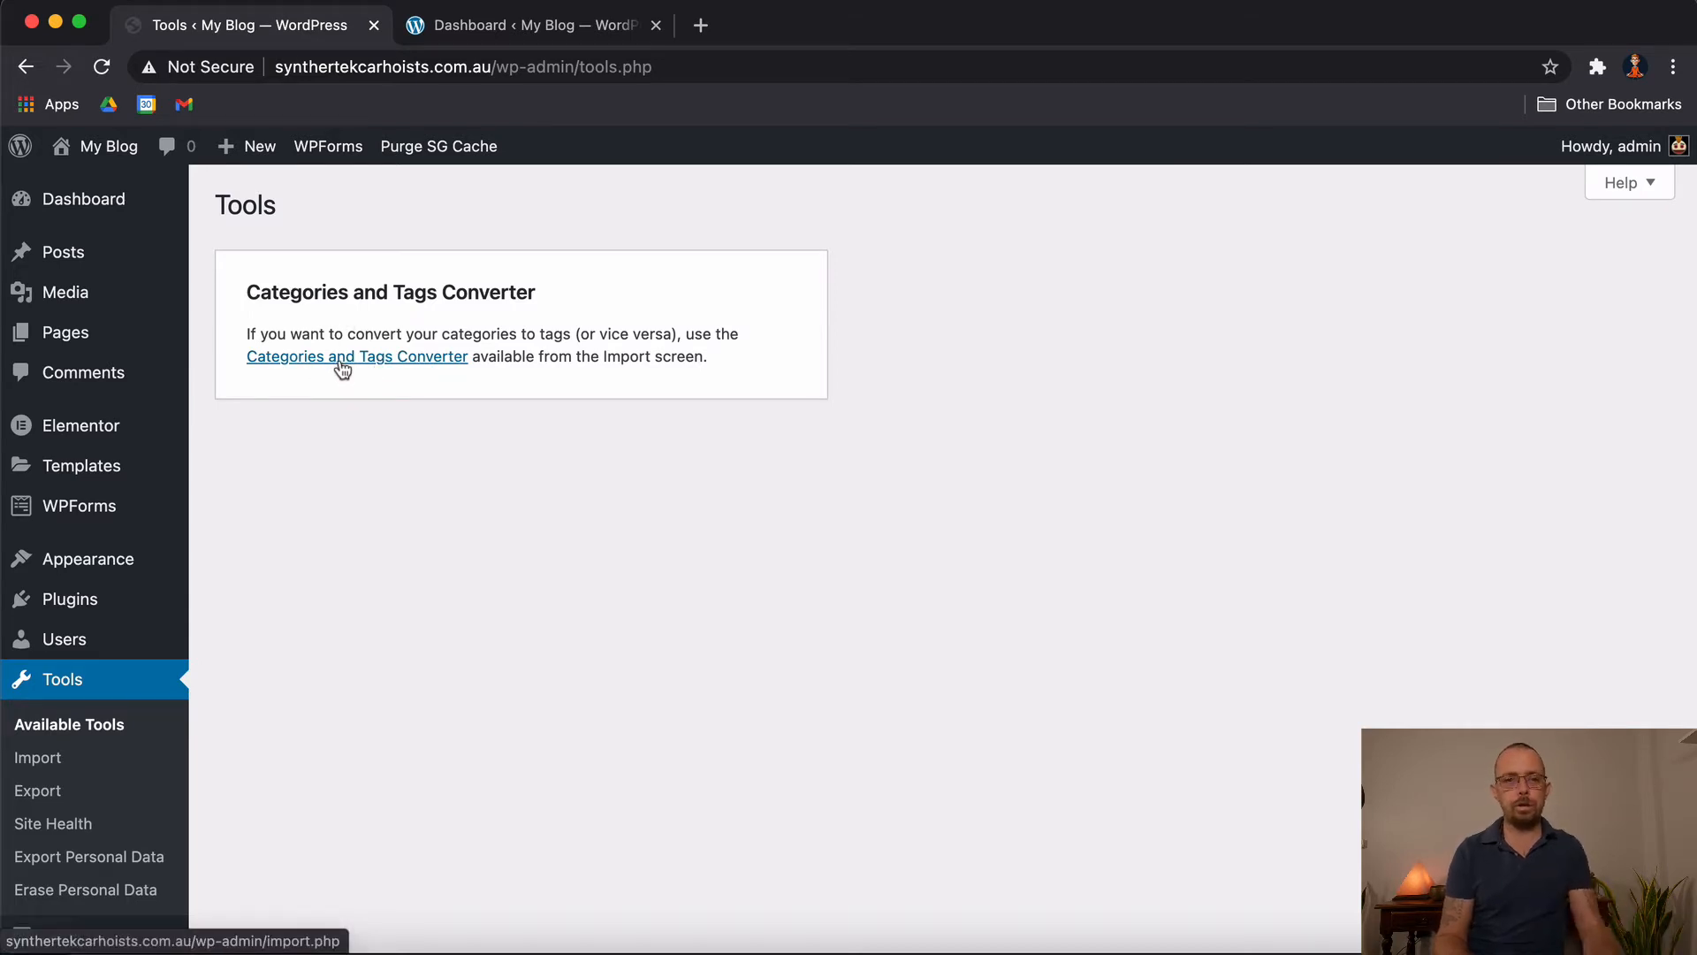
pyautogui.click(342, 368)
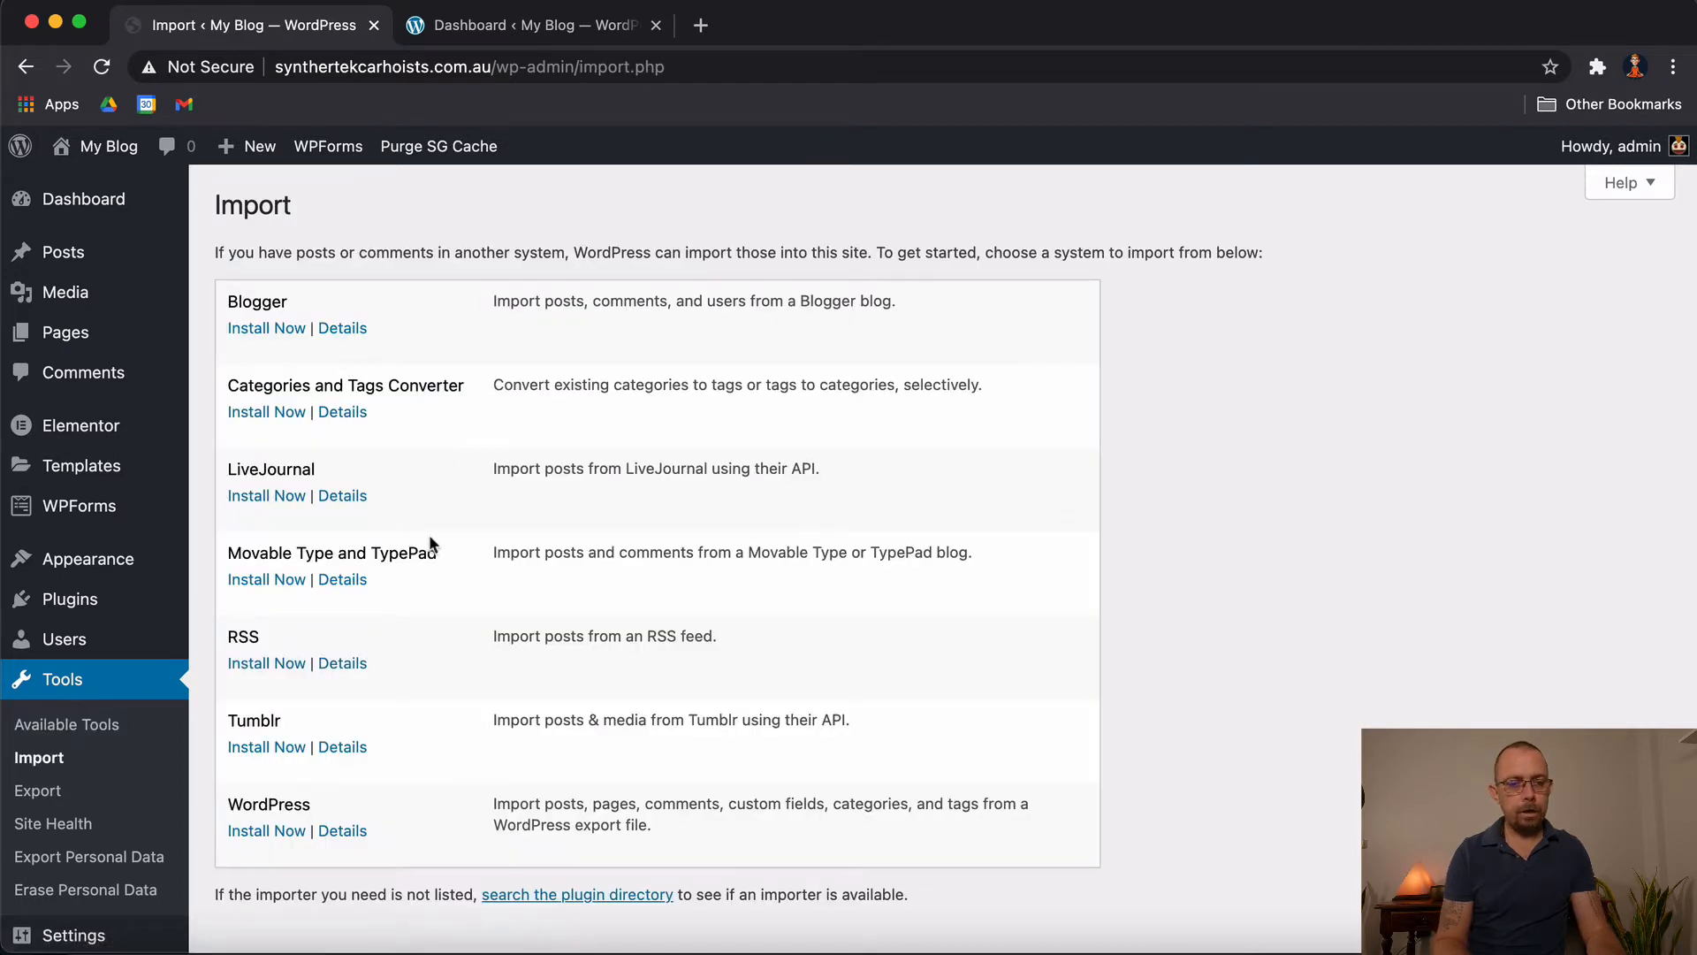
pyautogui.moveTo(221, 207); pyautogui.dragTo(274, 207)
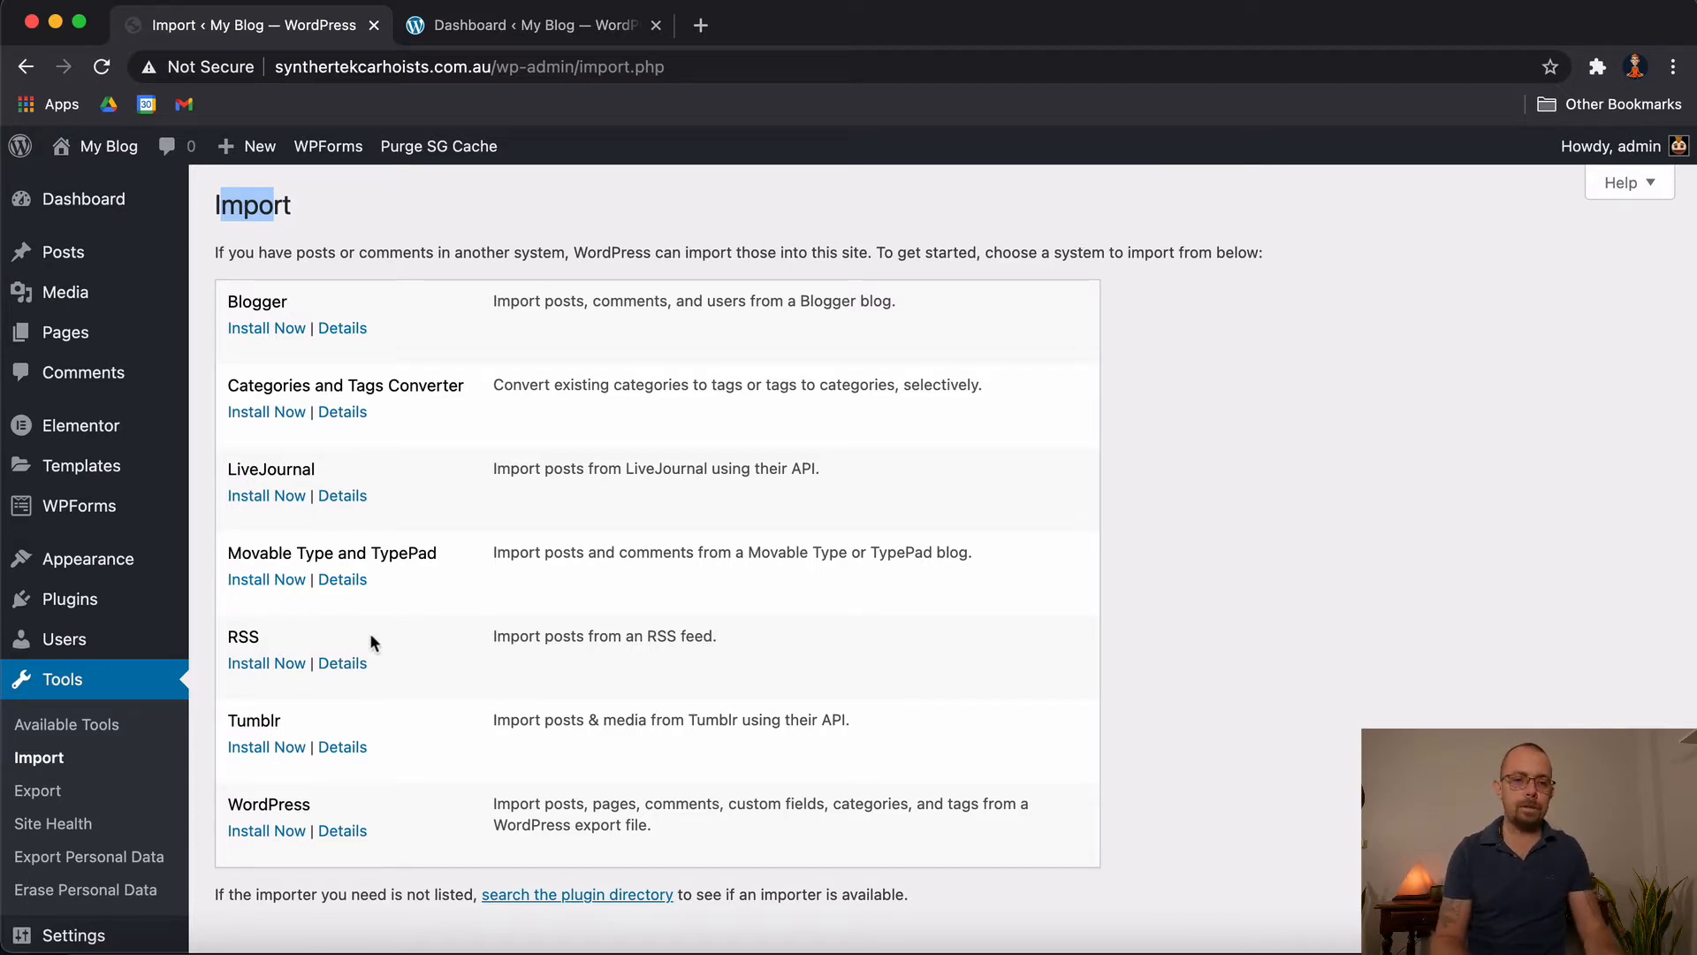
# Export all content of the synthertekcarhoists.com.au site and download the export file
pyautogui.click(48, 798)
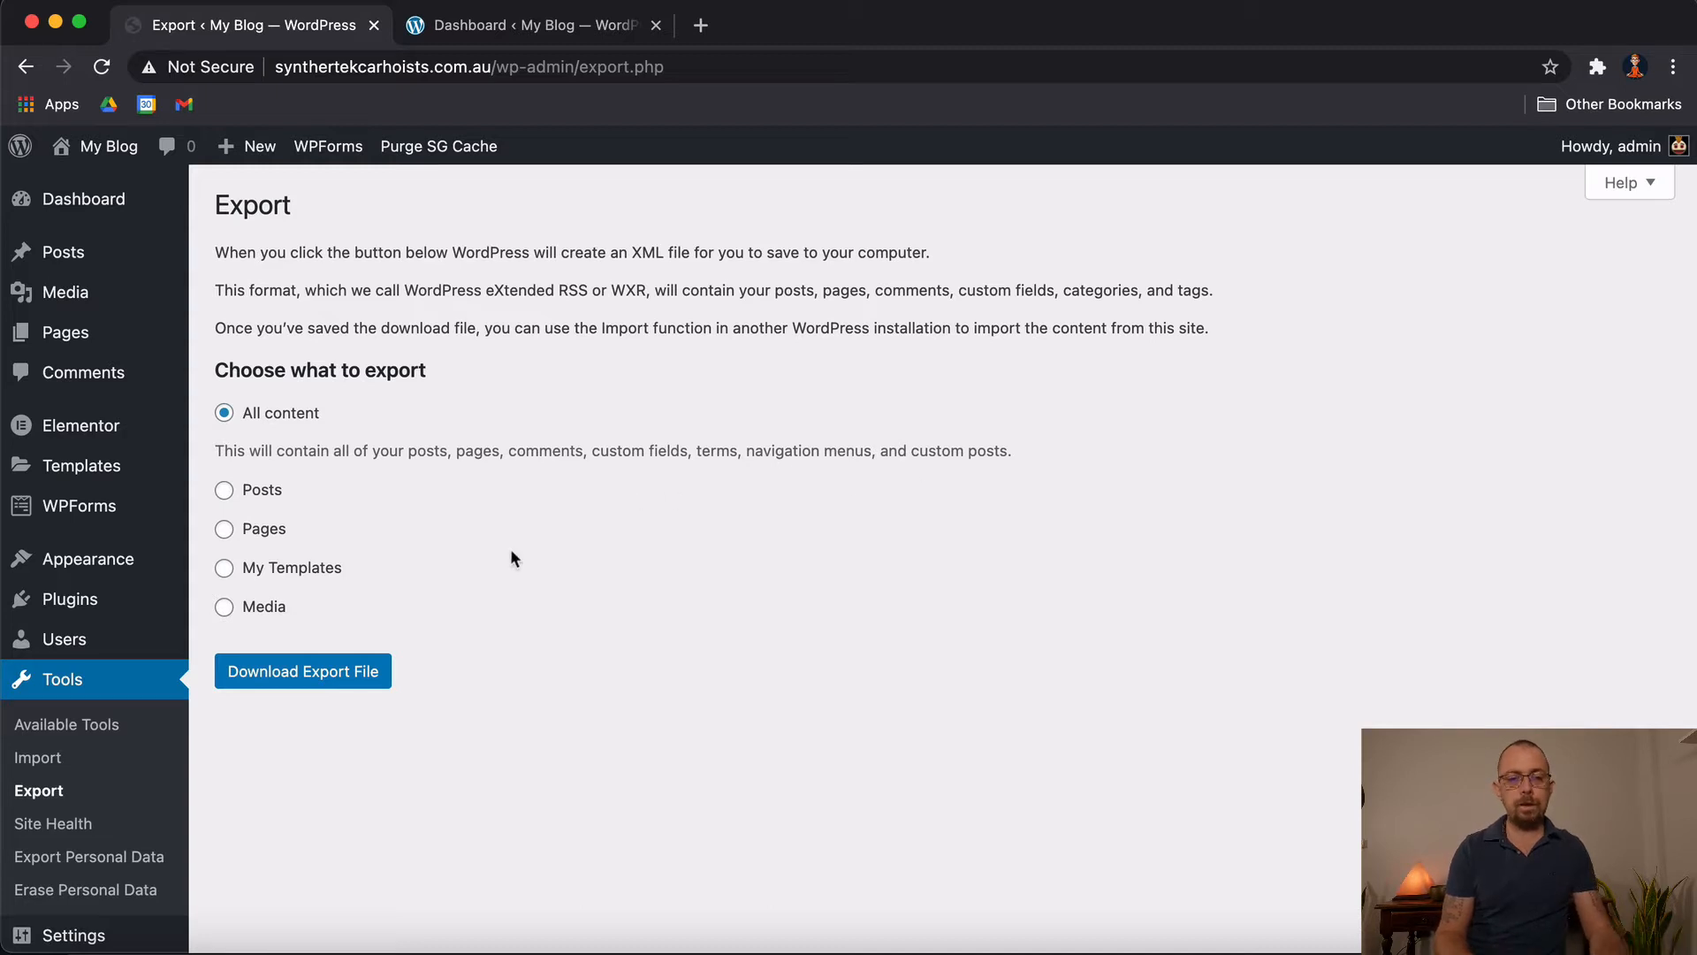
pyautogui.click(225, 568)
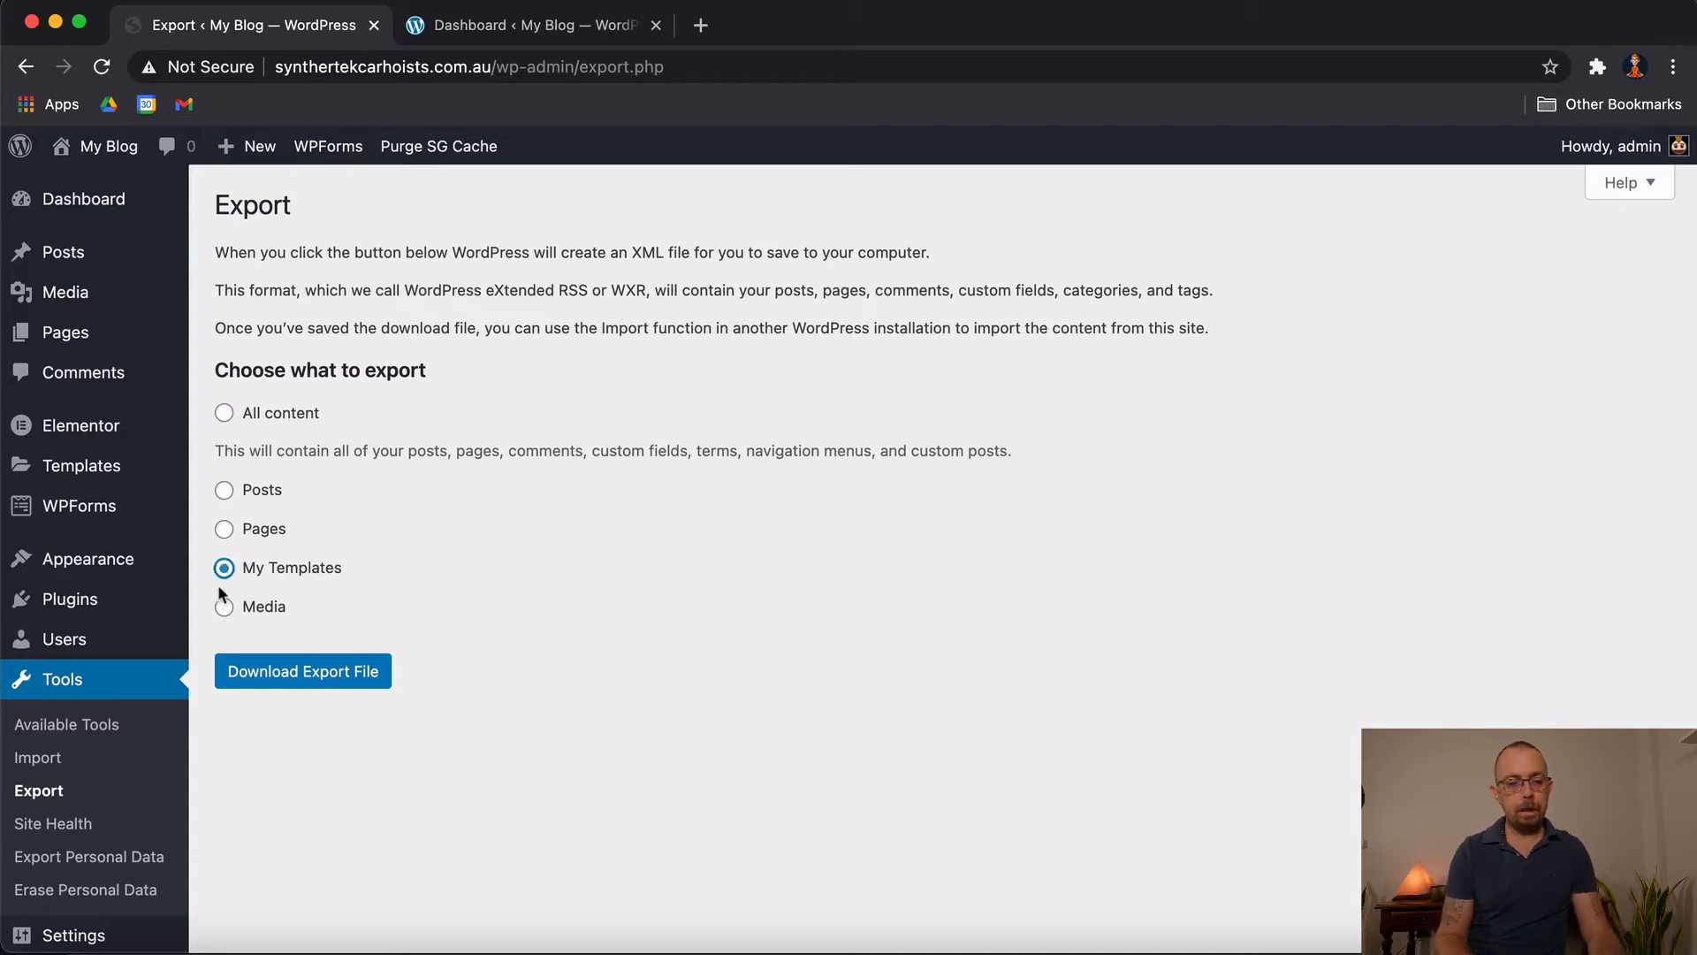
pyautogui.click(224, 412)
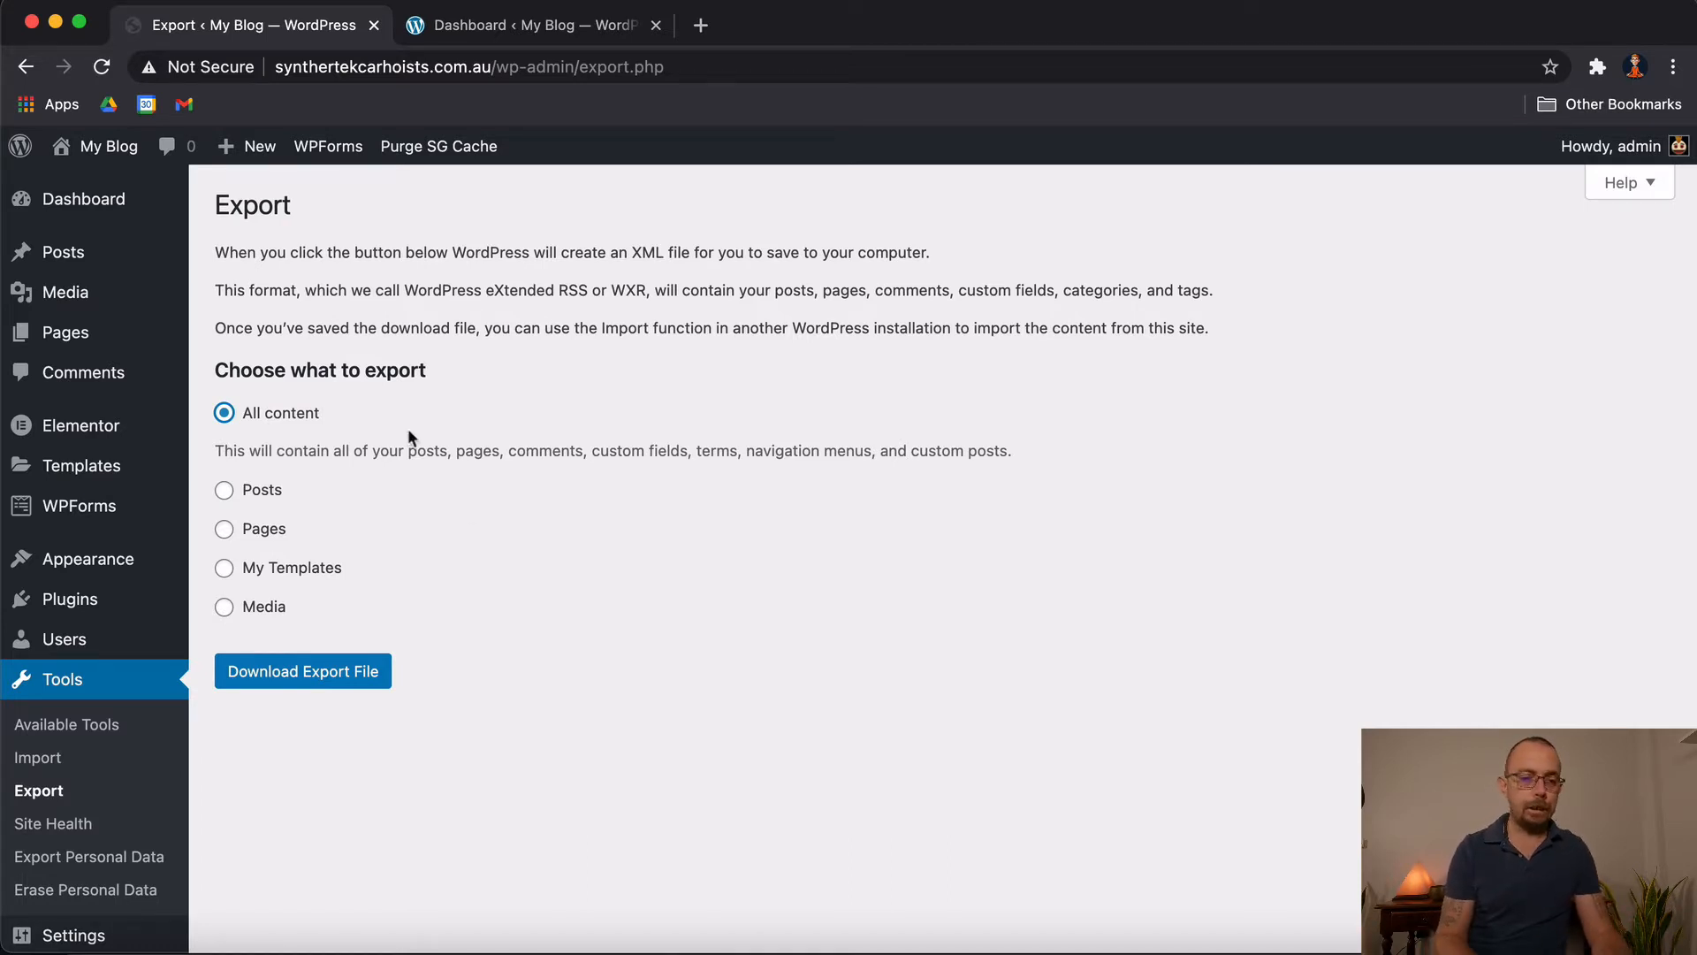
pyautogui.click(325, 674)
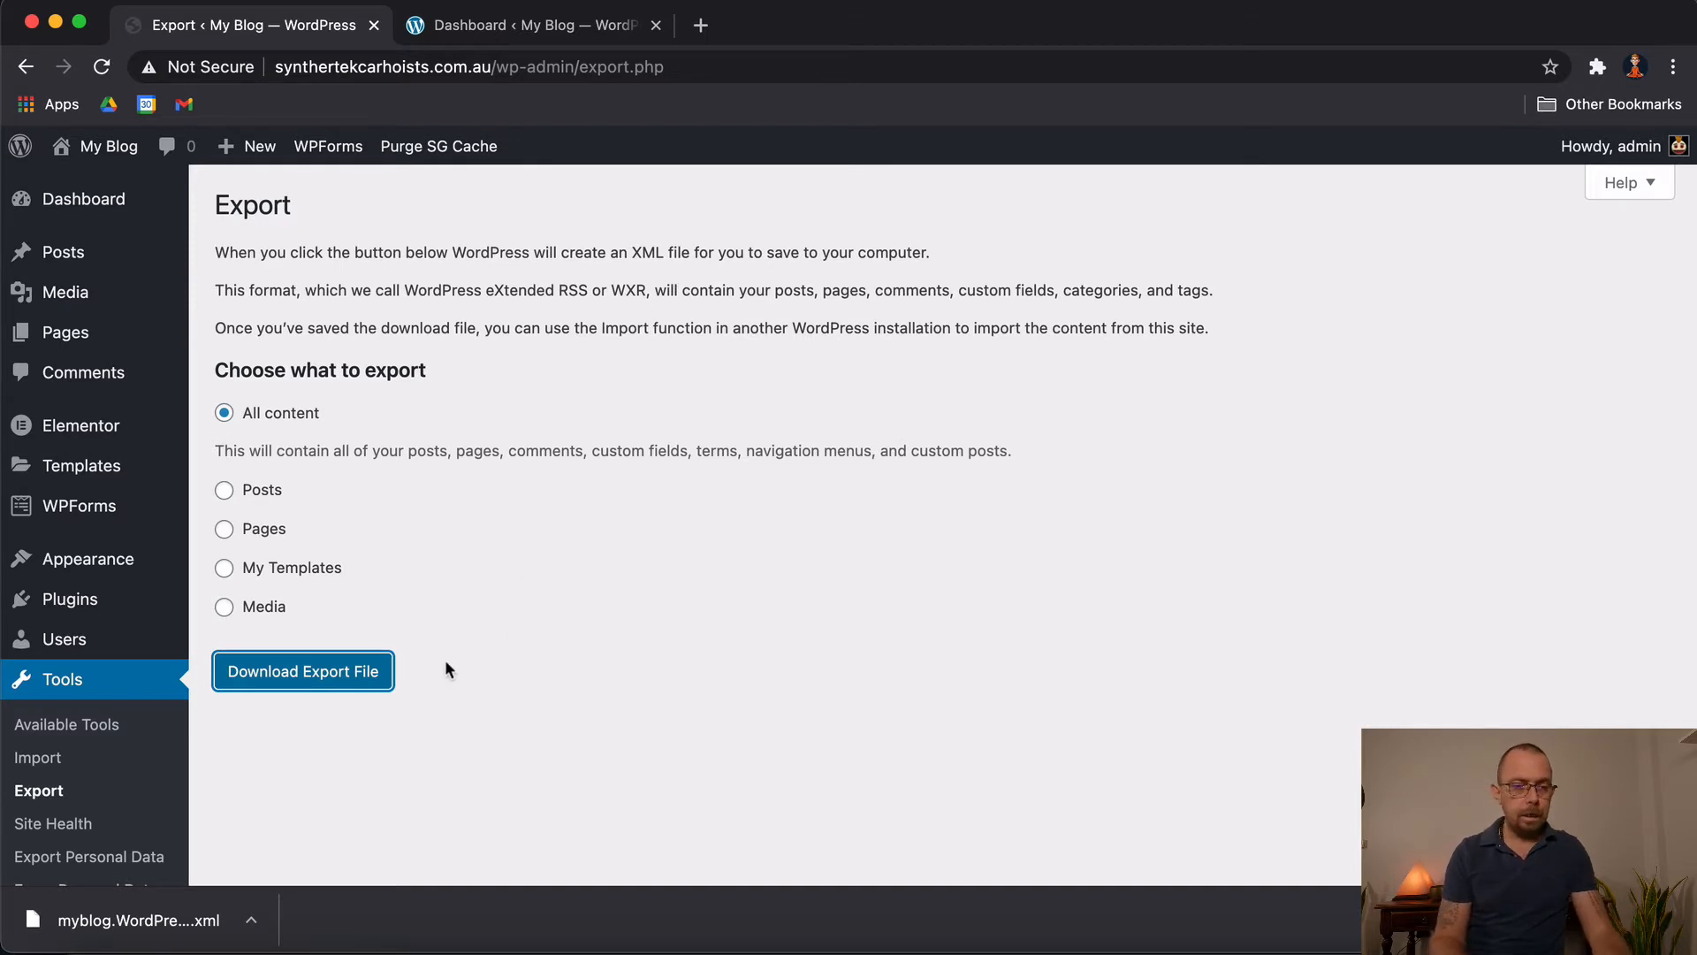
# Switch to the dieselheaters.com.au site and check its existing posts, pages, media library and installed plugins
pyautogui.click(522, 25)
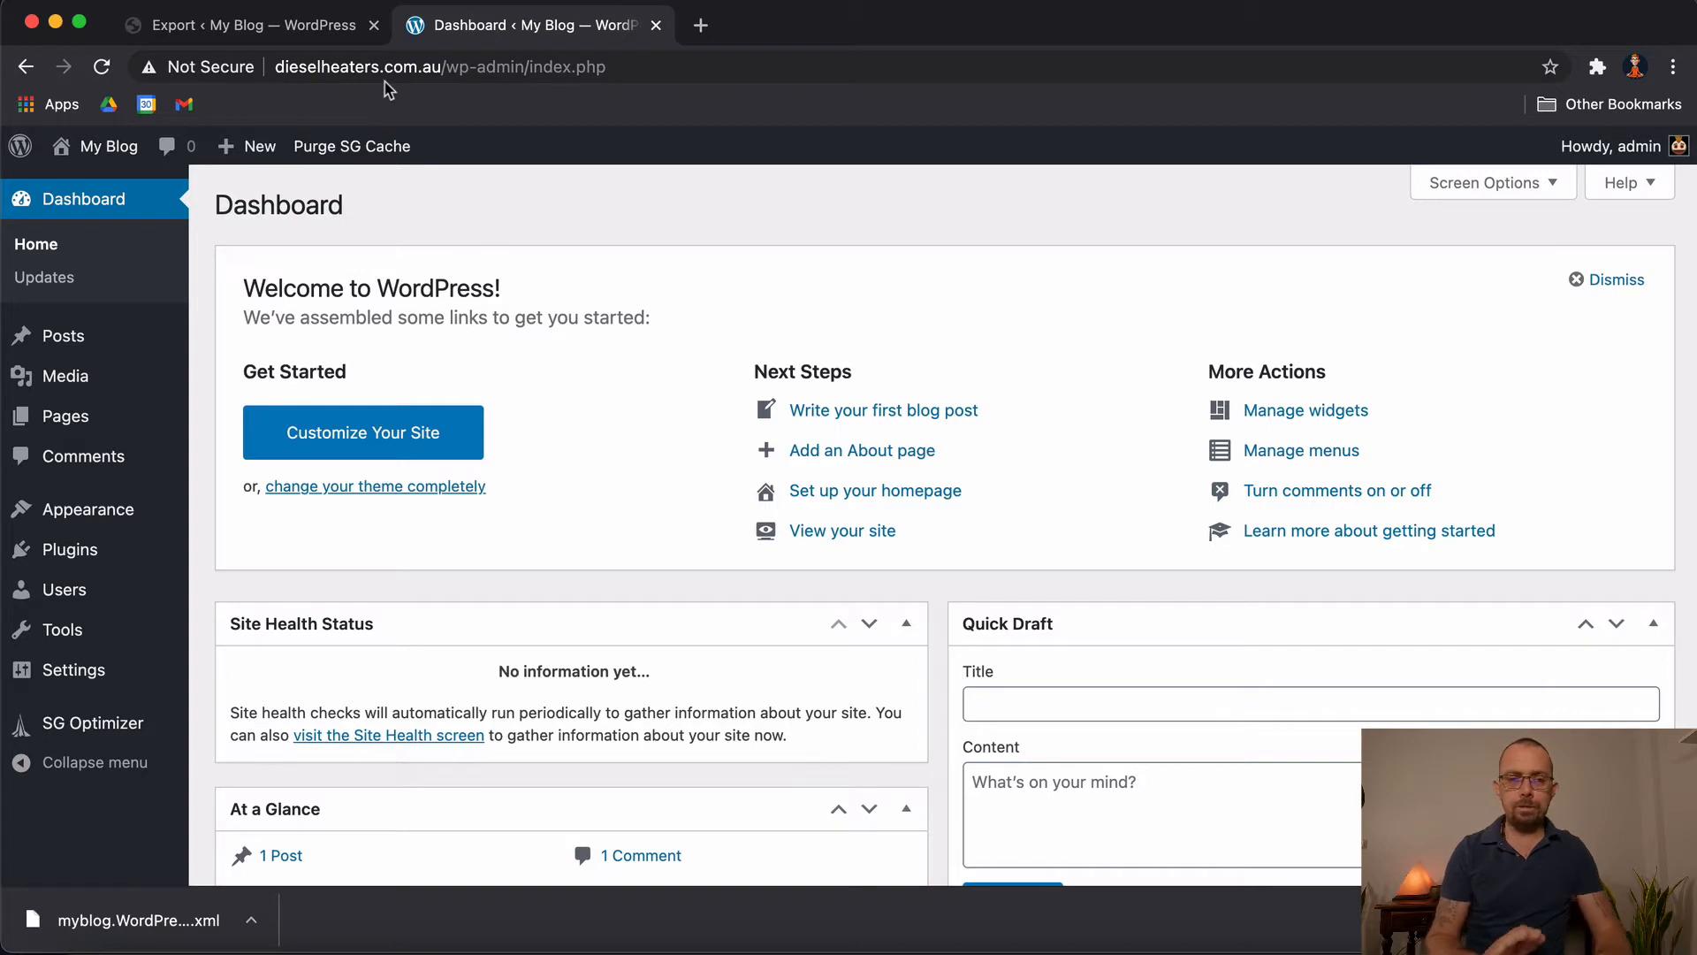
pyautogui.click(64, 339)
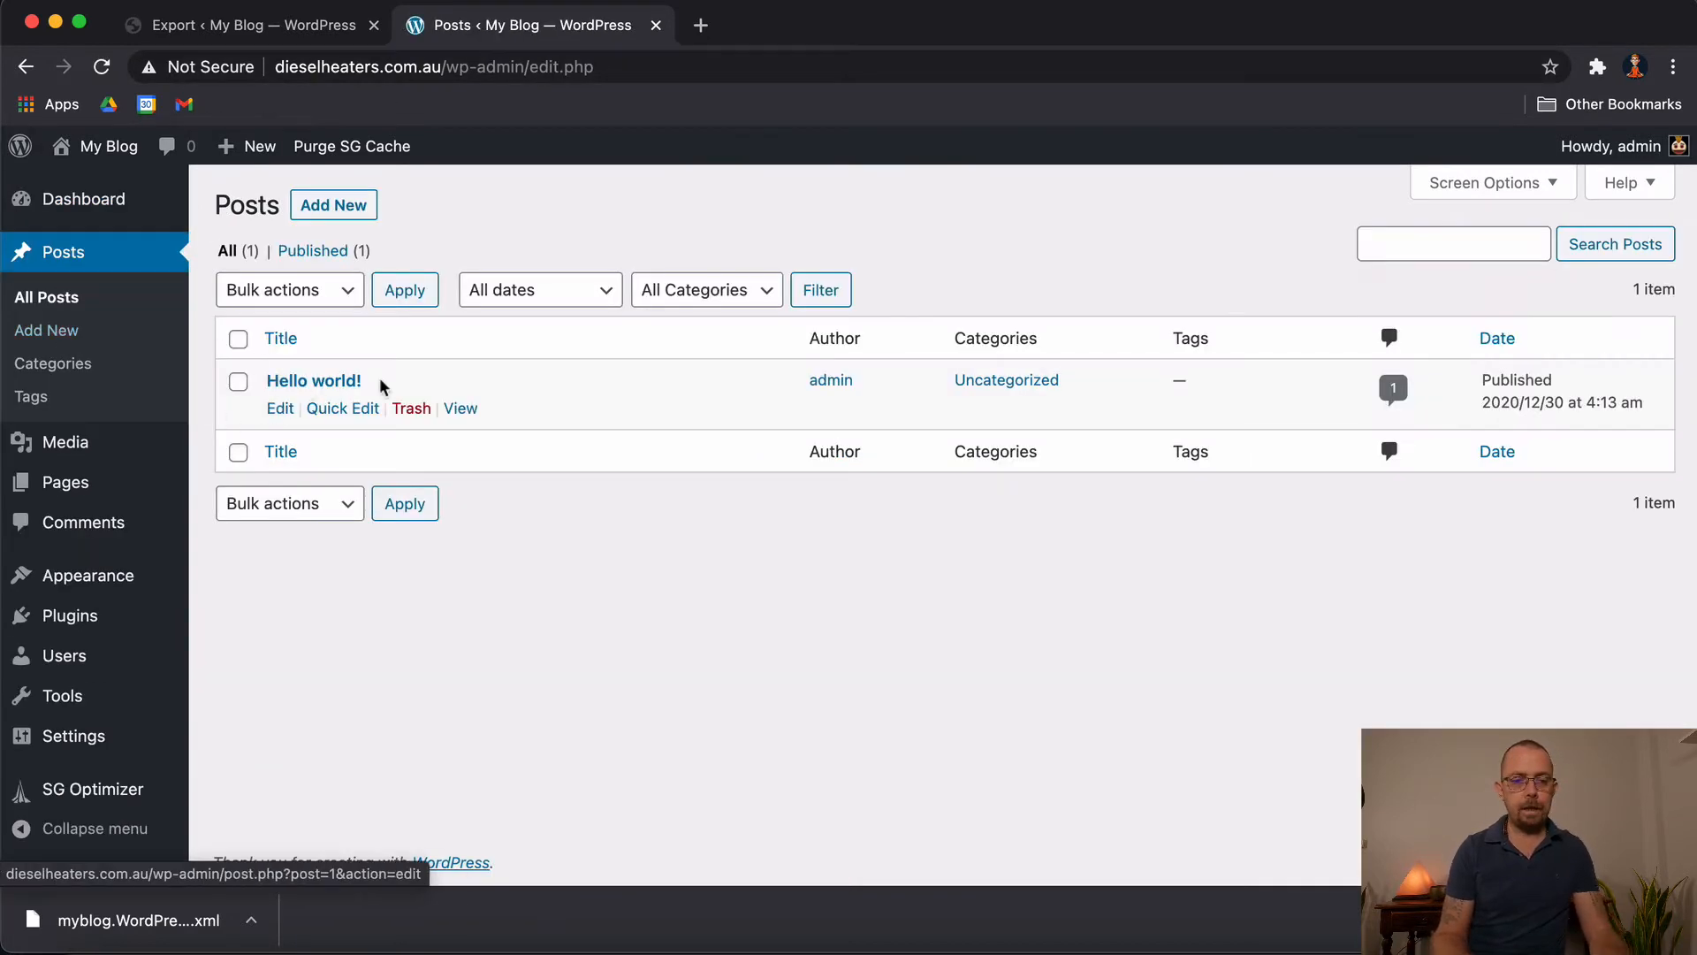
pyautogui.click(98, 479)
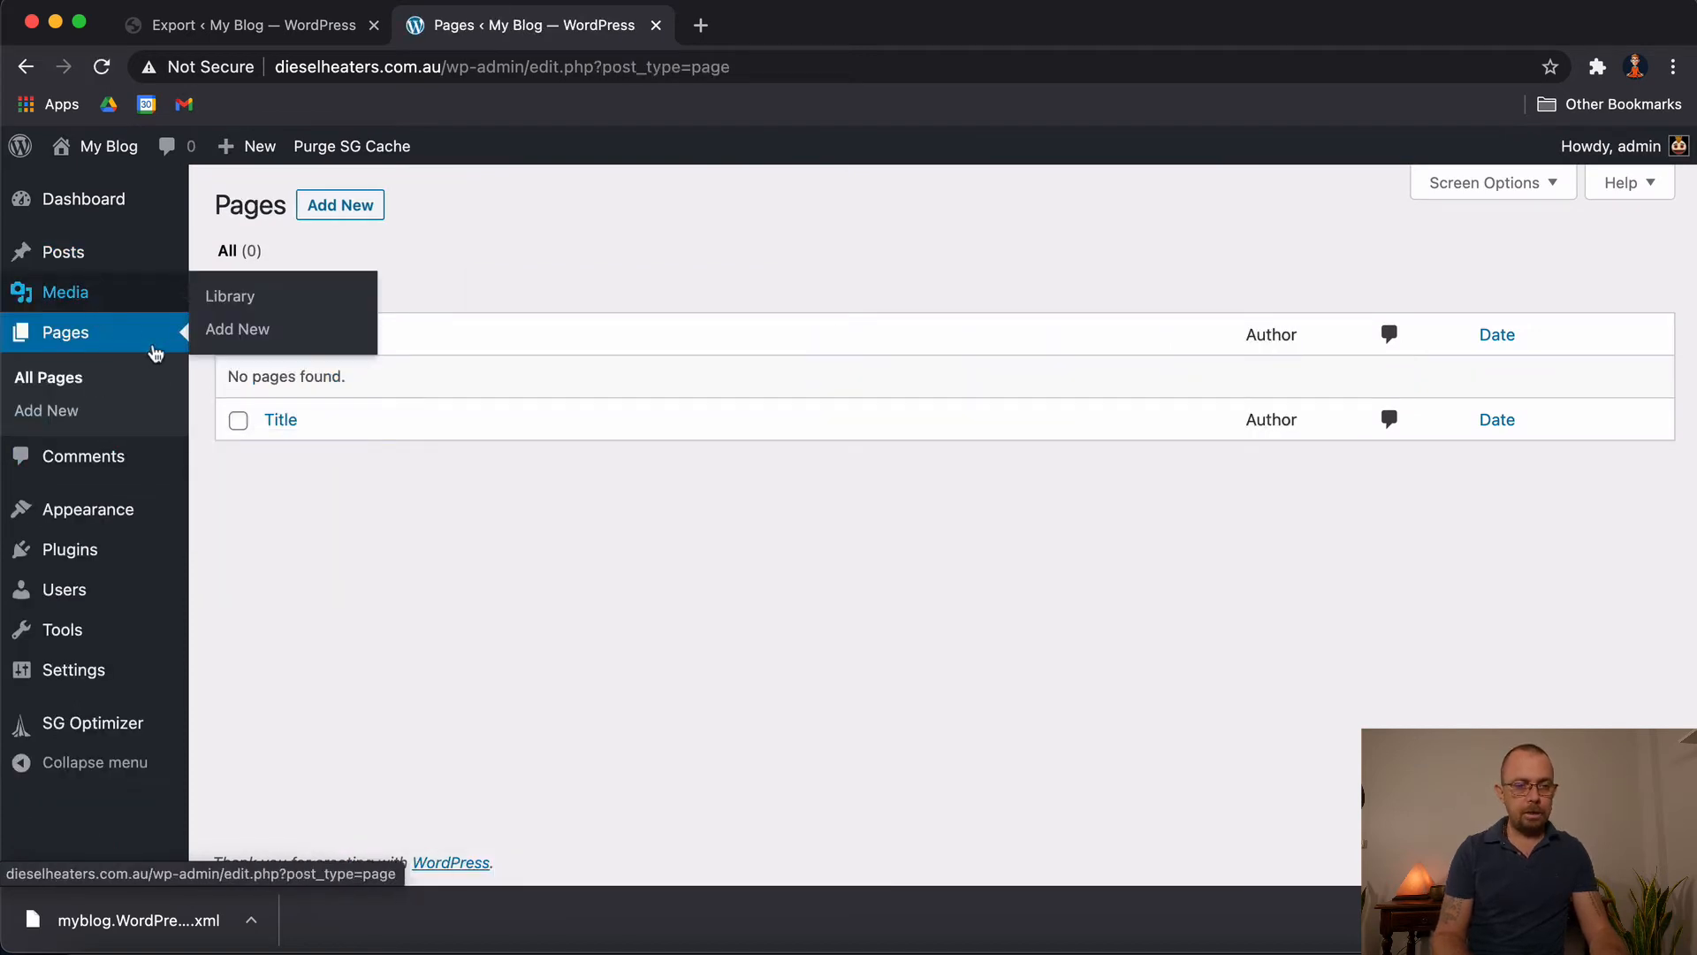
pyautogui.click(76, 292)
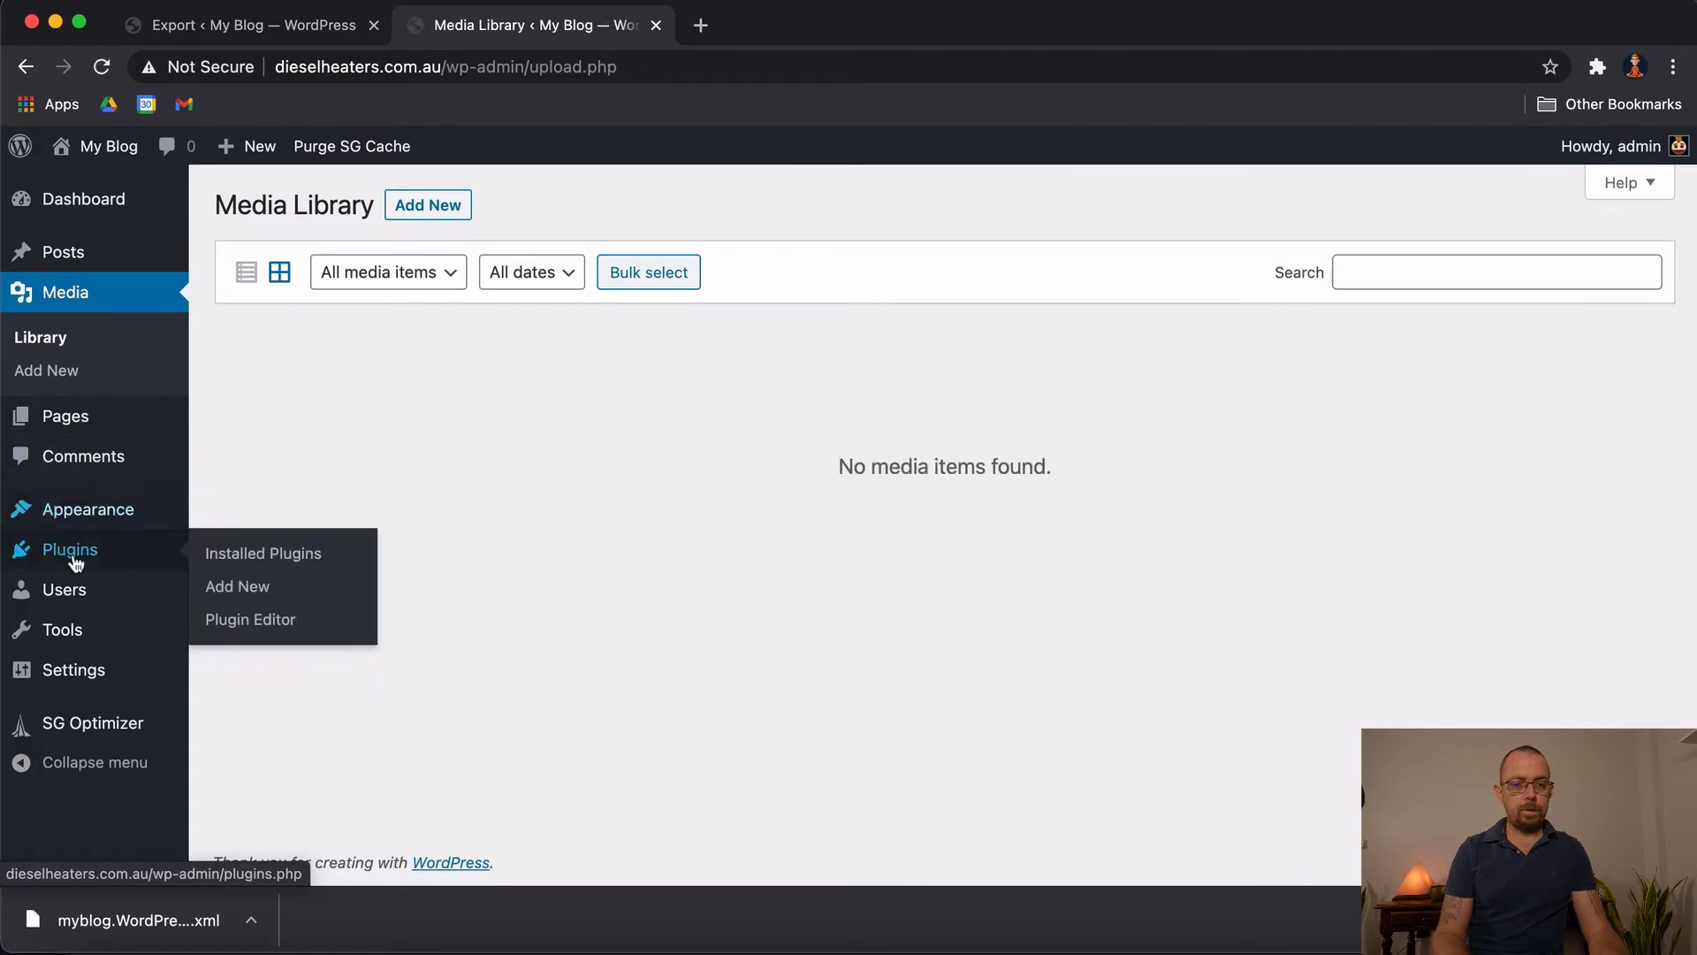
pyautogui.click(75, 562)
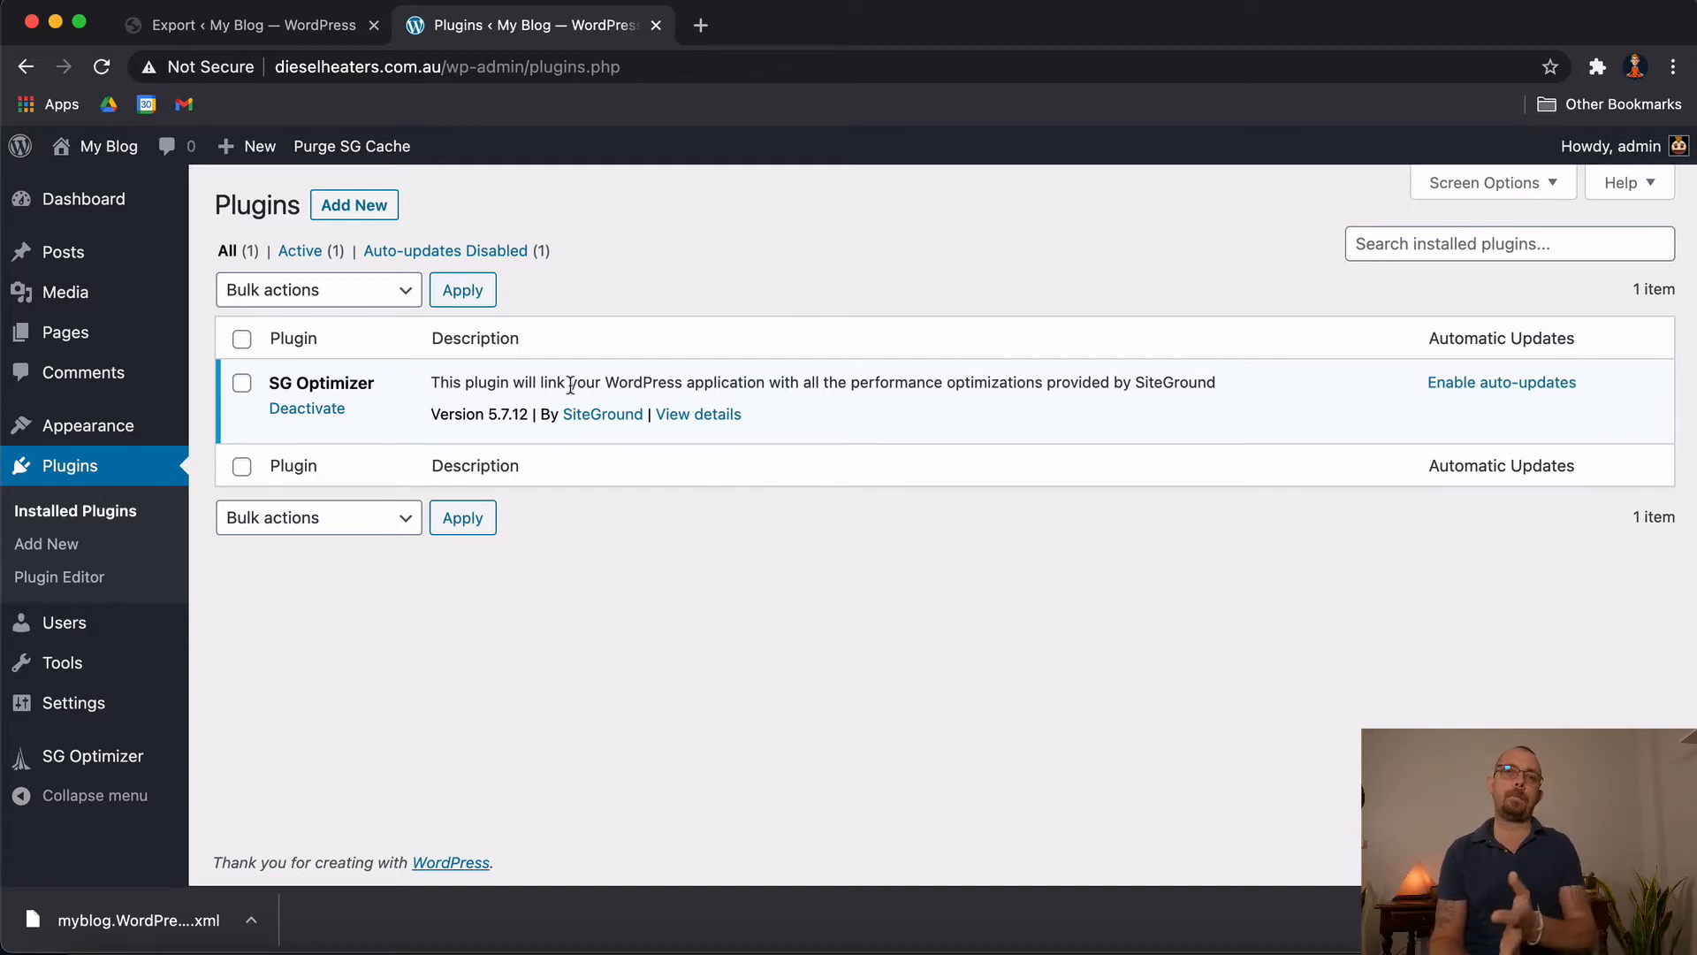
pyautogui.click(173, 25)
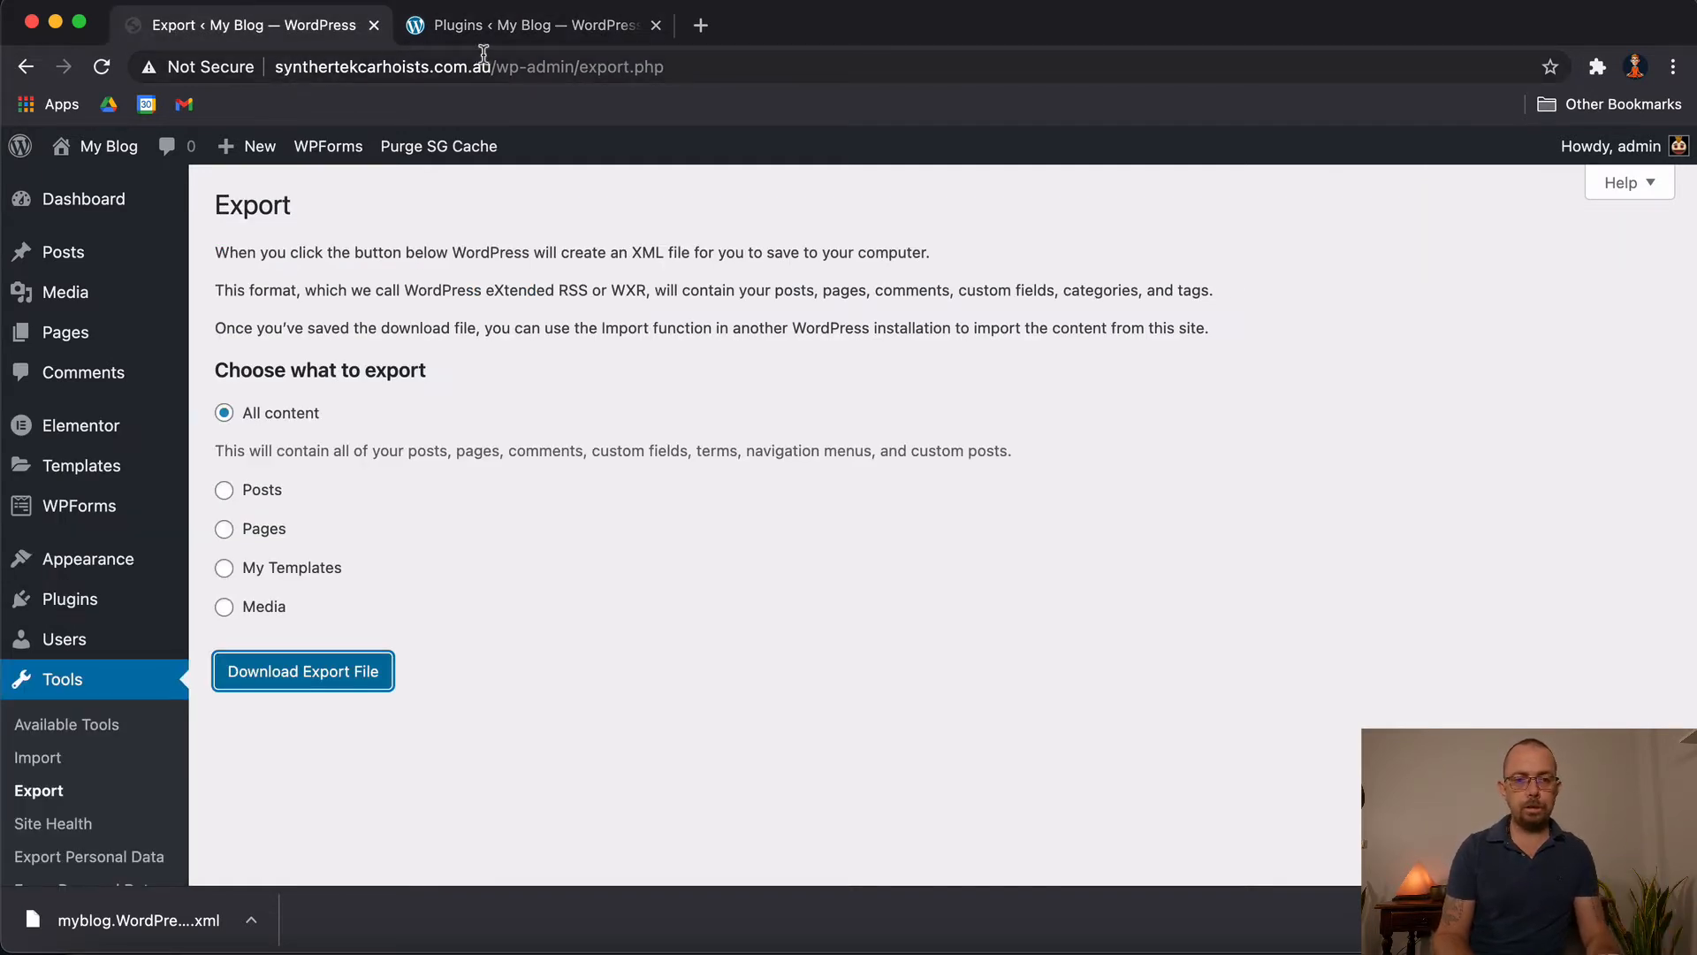
pyautogui.click(496, 26)
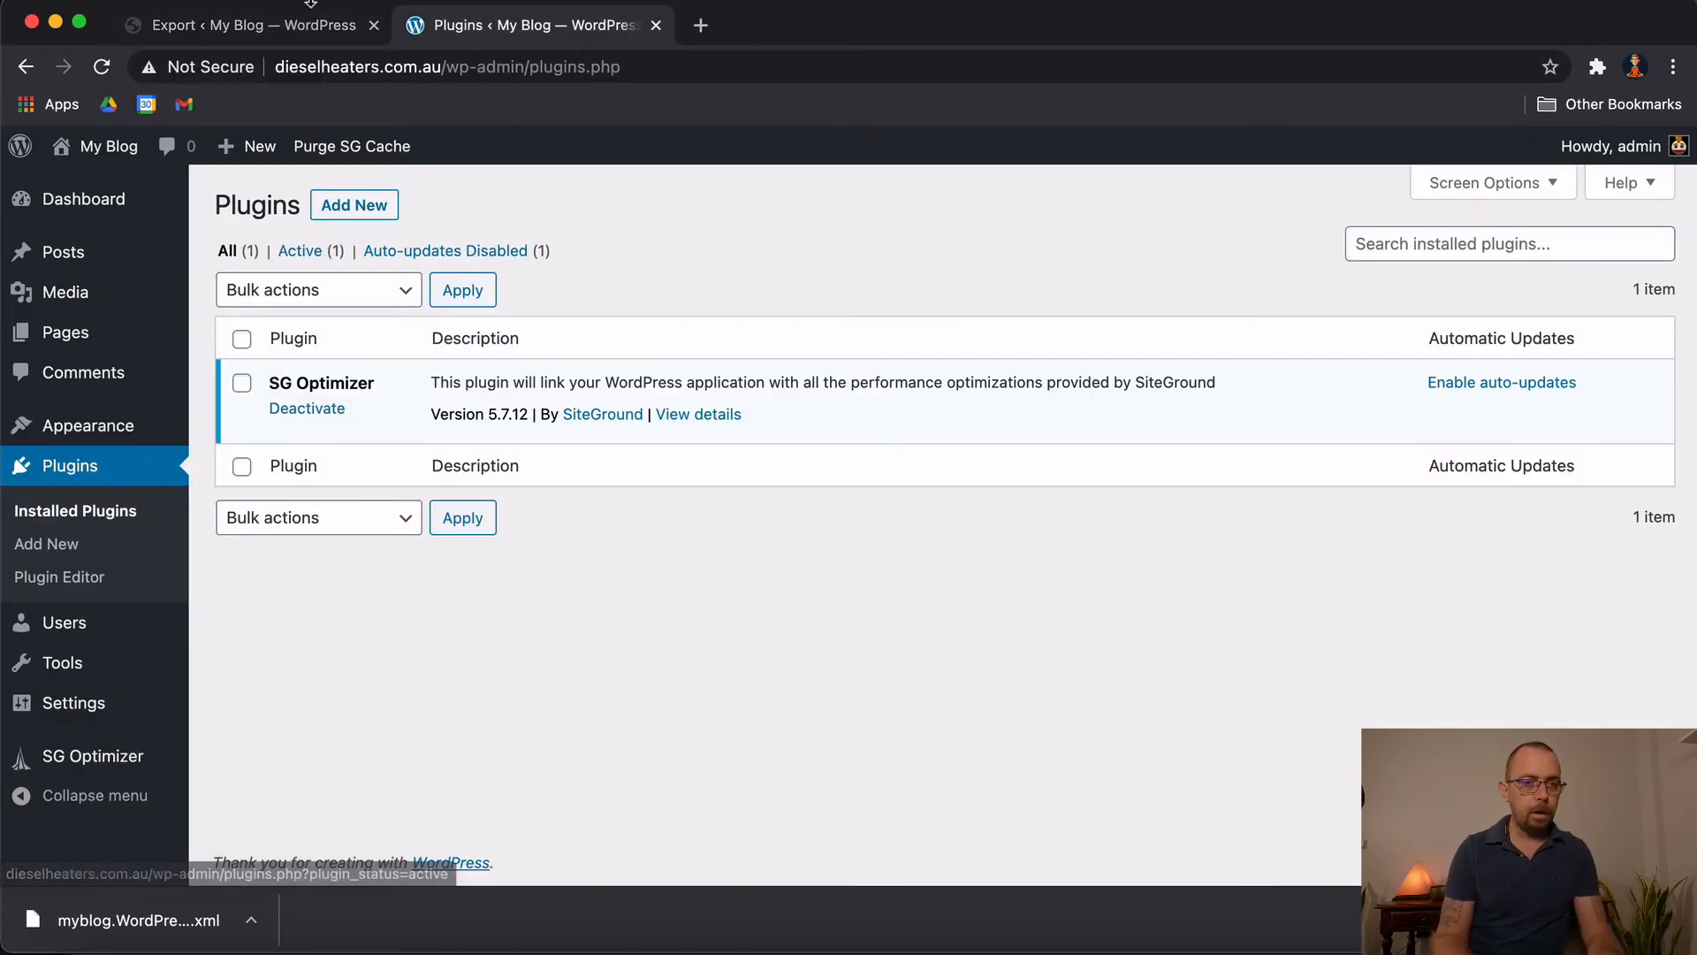
pyautogui.click(292, 26)
pyautogui.click(485, 29)
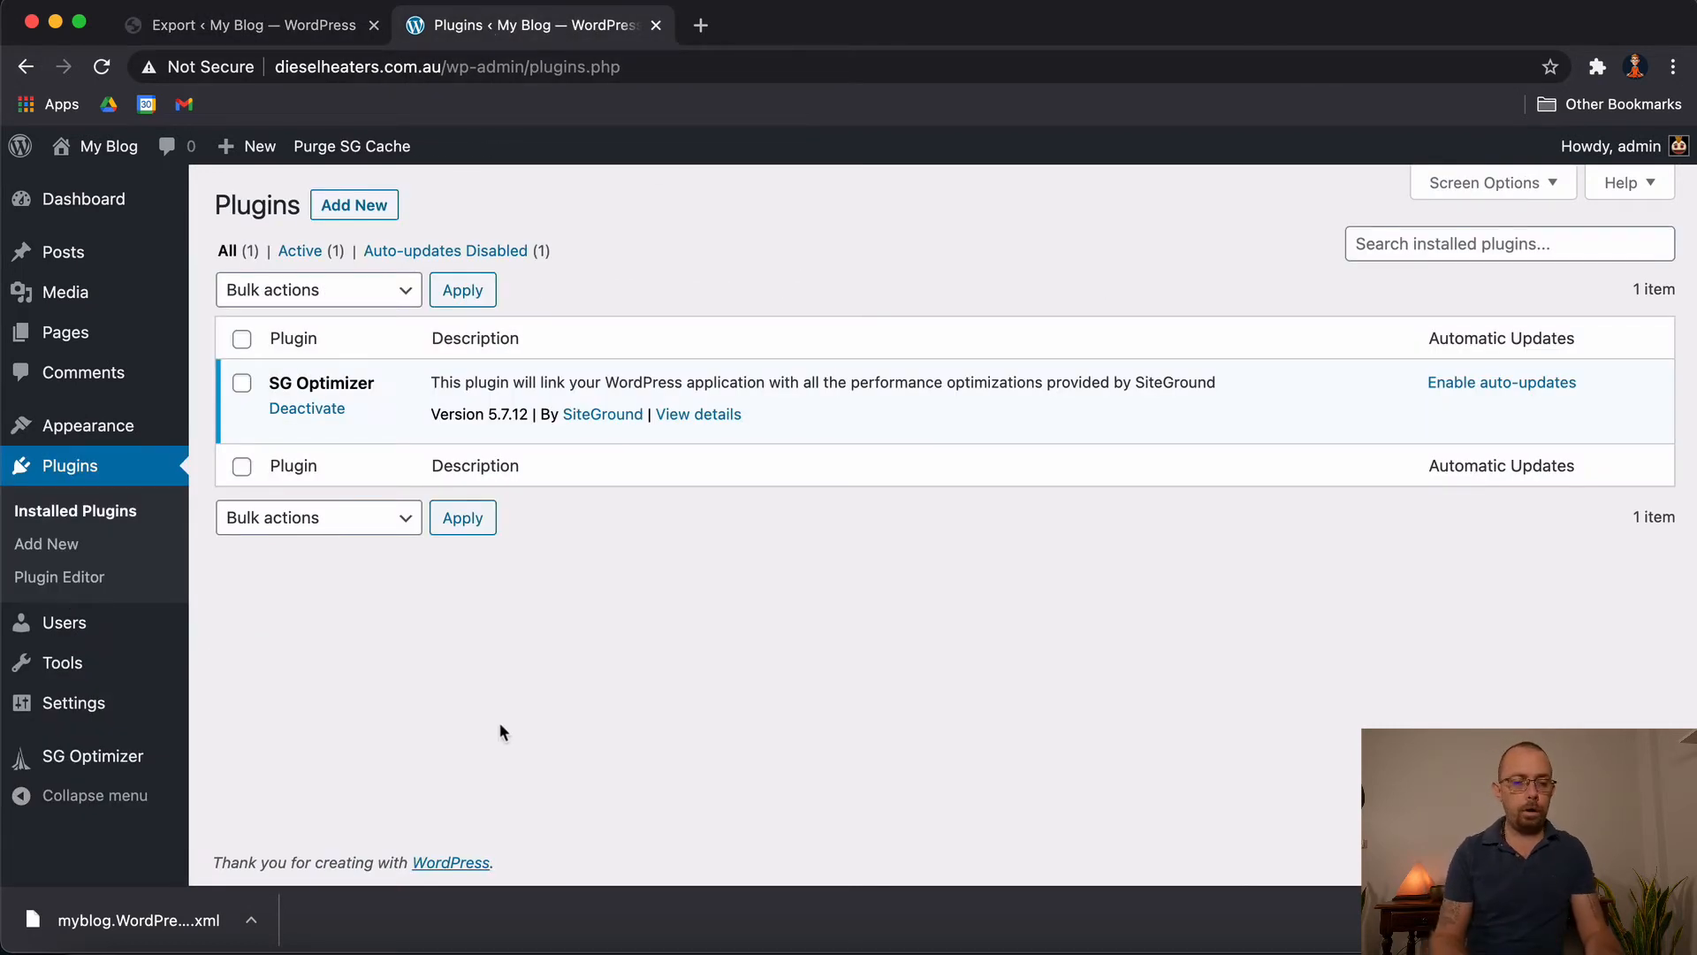
# Install the WordPress importer on the dieselheaters.com.au site and run it
pyautogui.moveTo(75, 670)
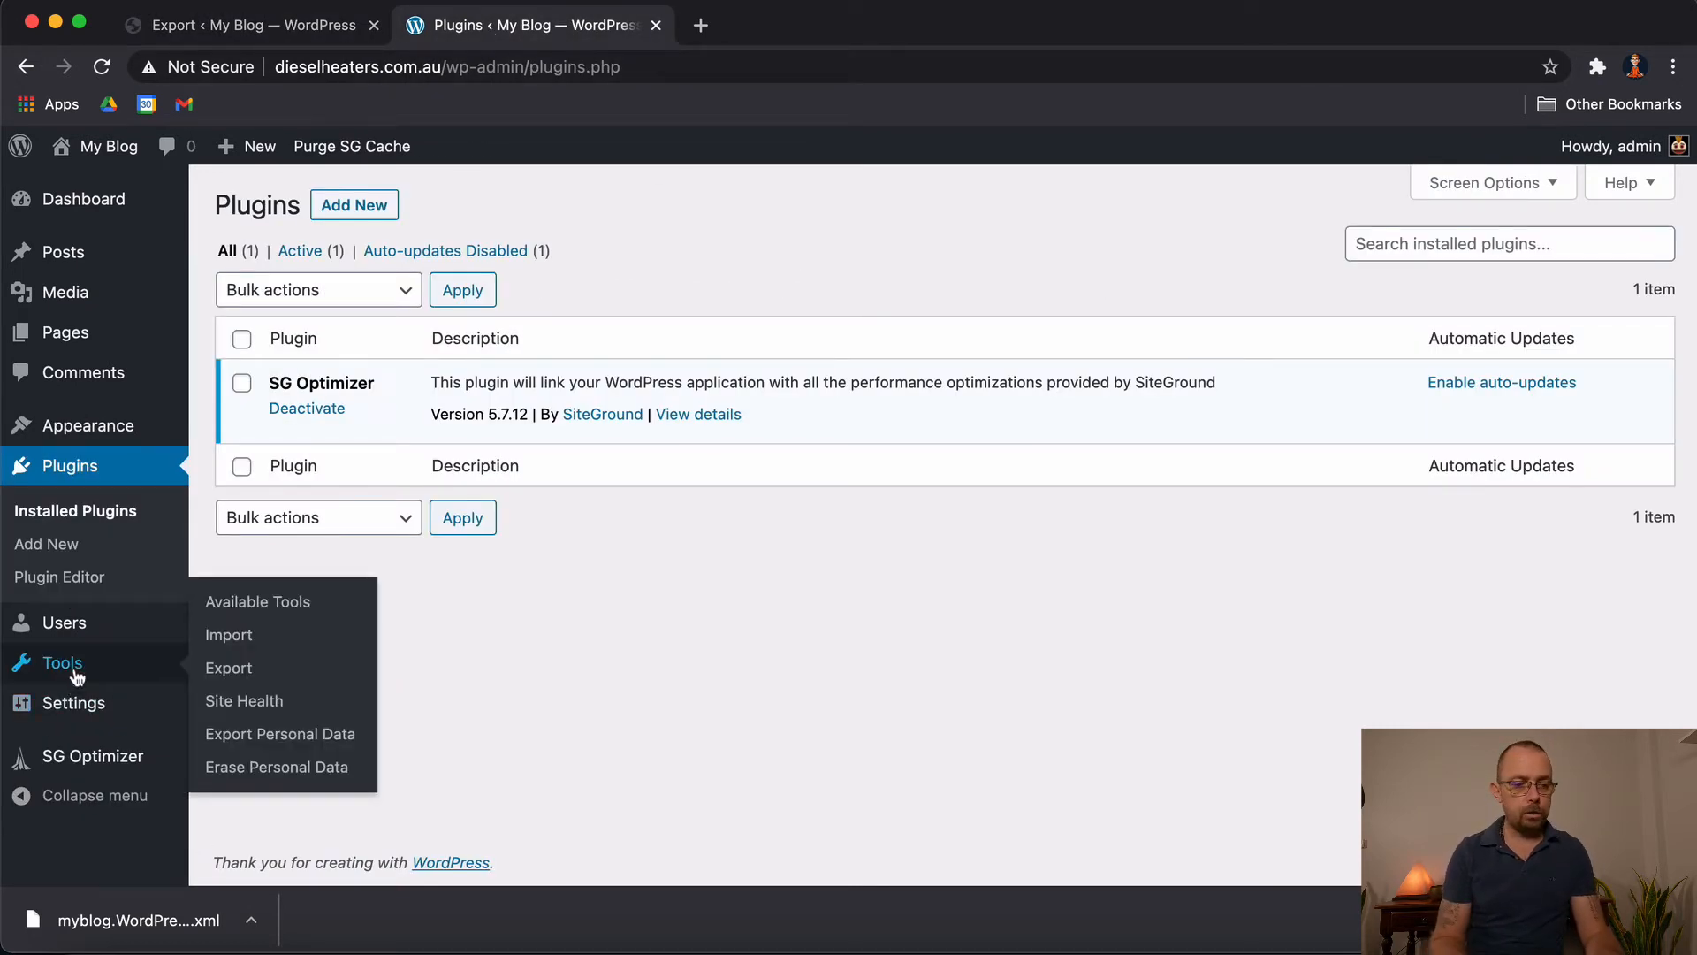
pyautogui.click(251, 648)
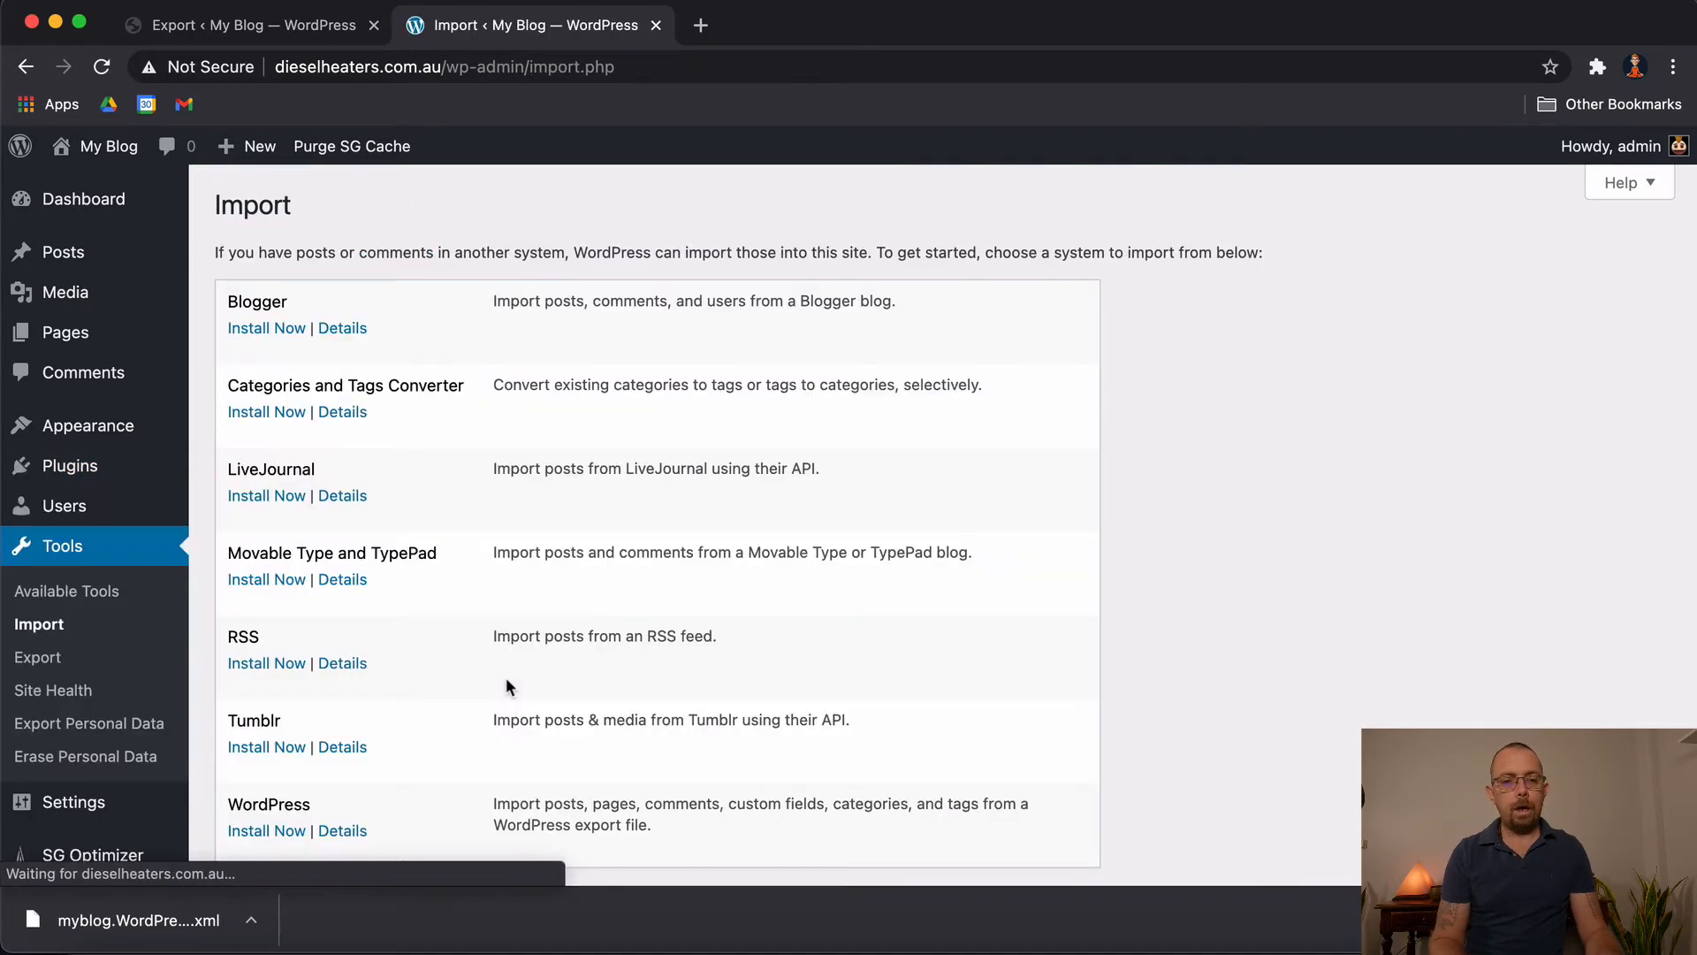
pyautogui.scroll(-2, 505, 678)
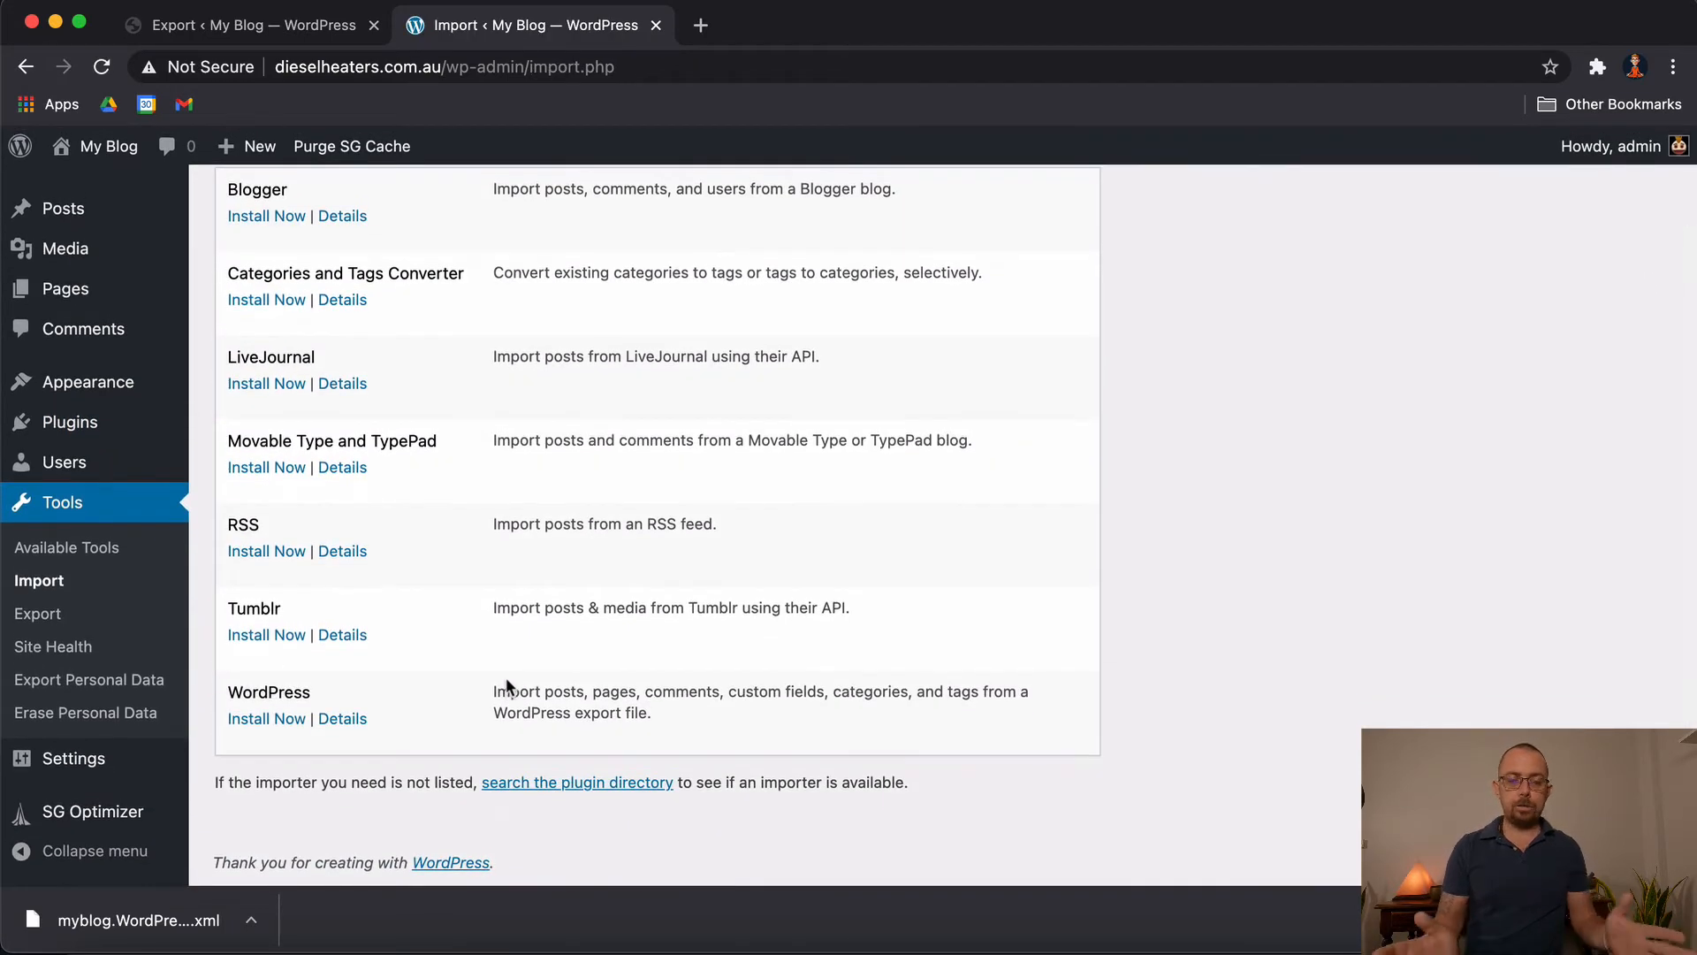
pyautogui.scroll(1, 418, 585)
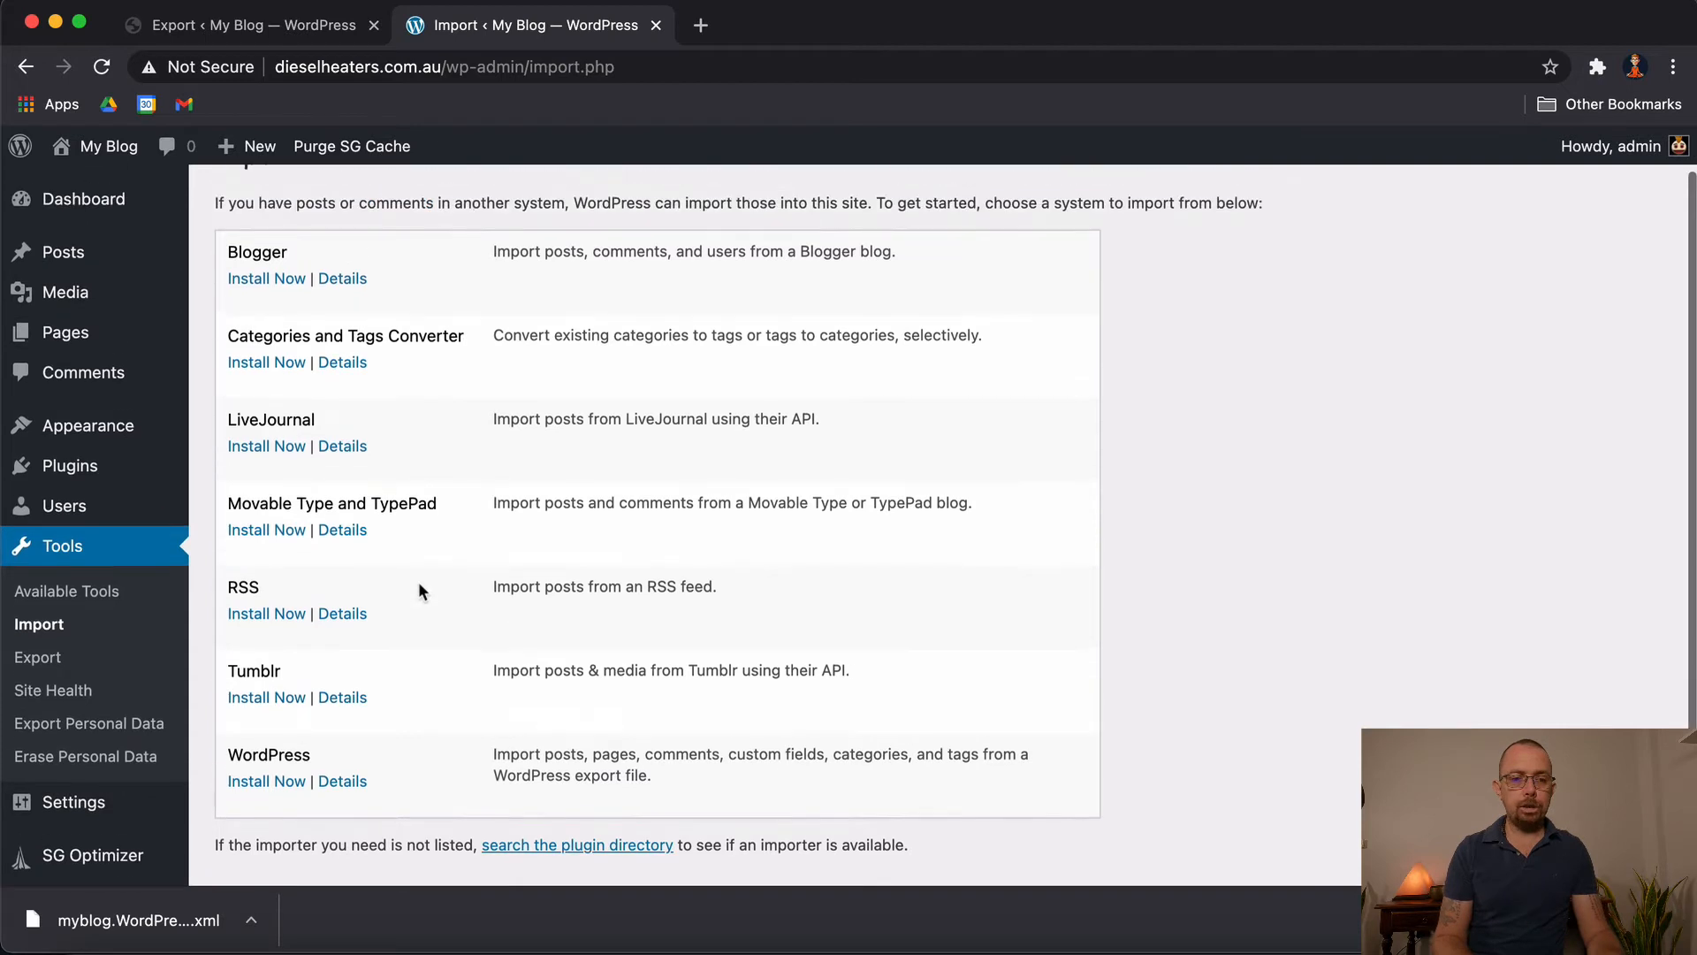
pyautogui.scroll(-1, 418, 585)
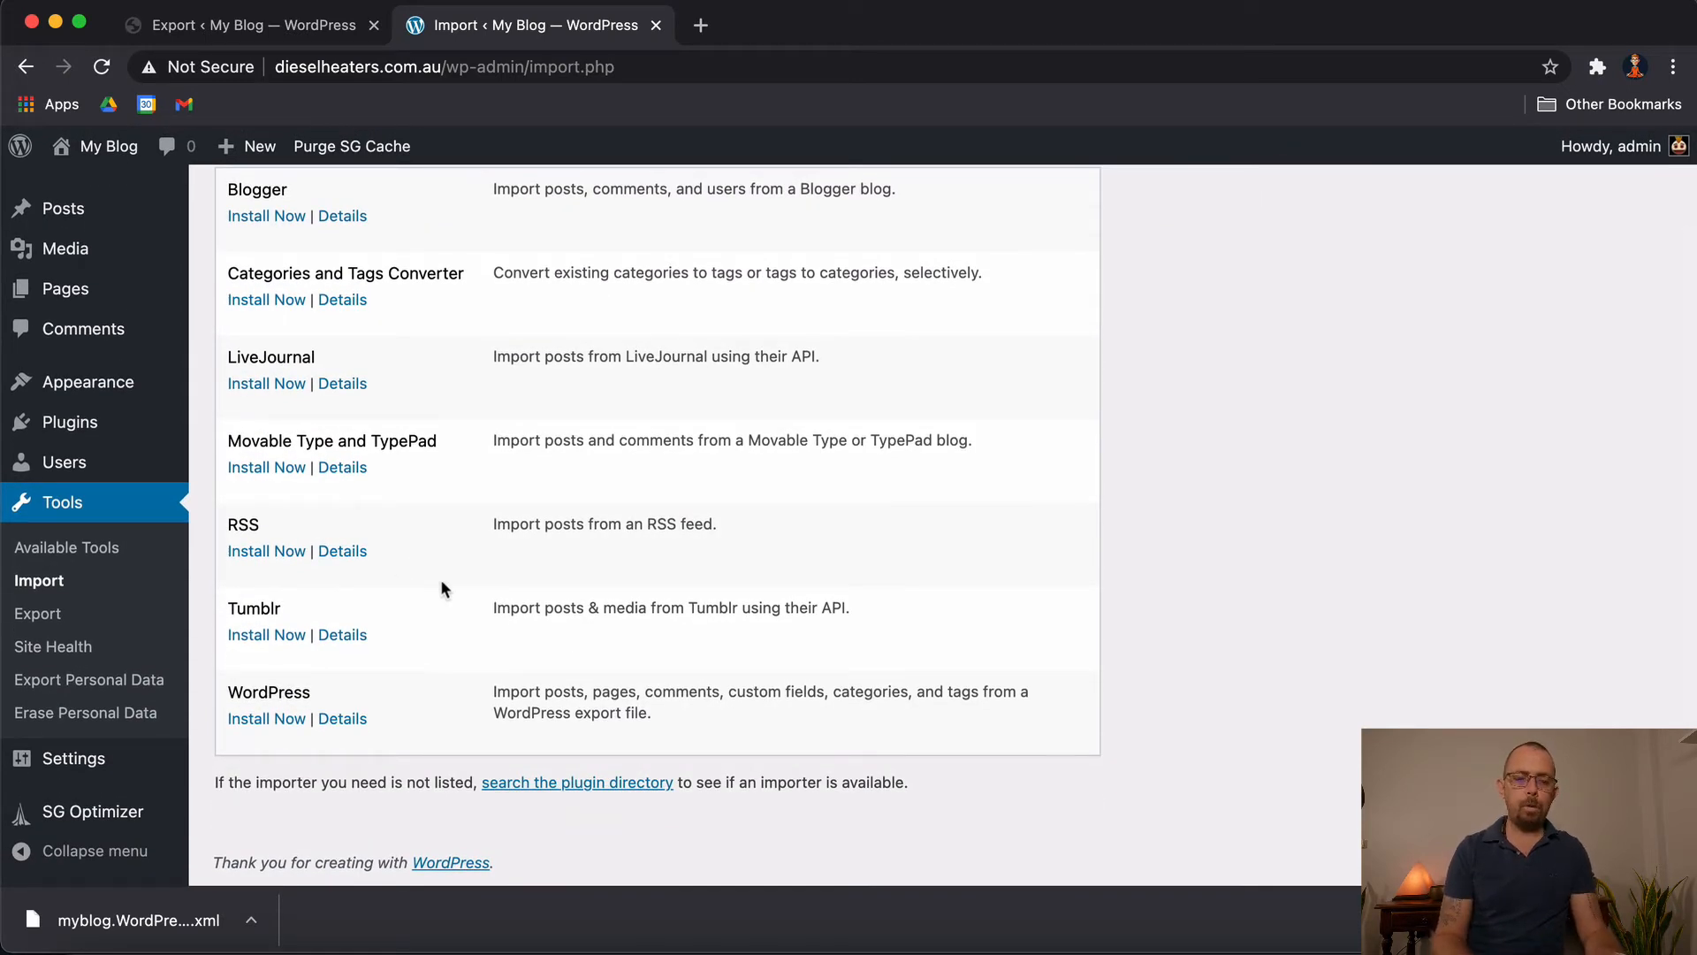
pyautogui.click(267, 720)
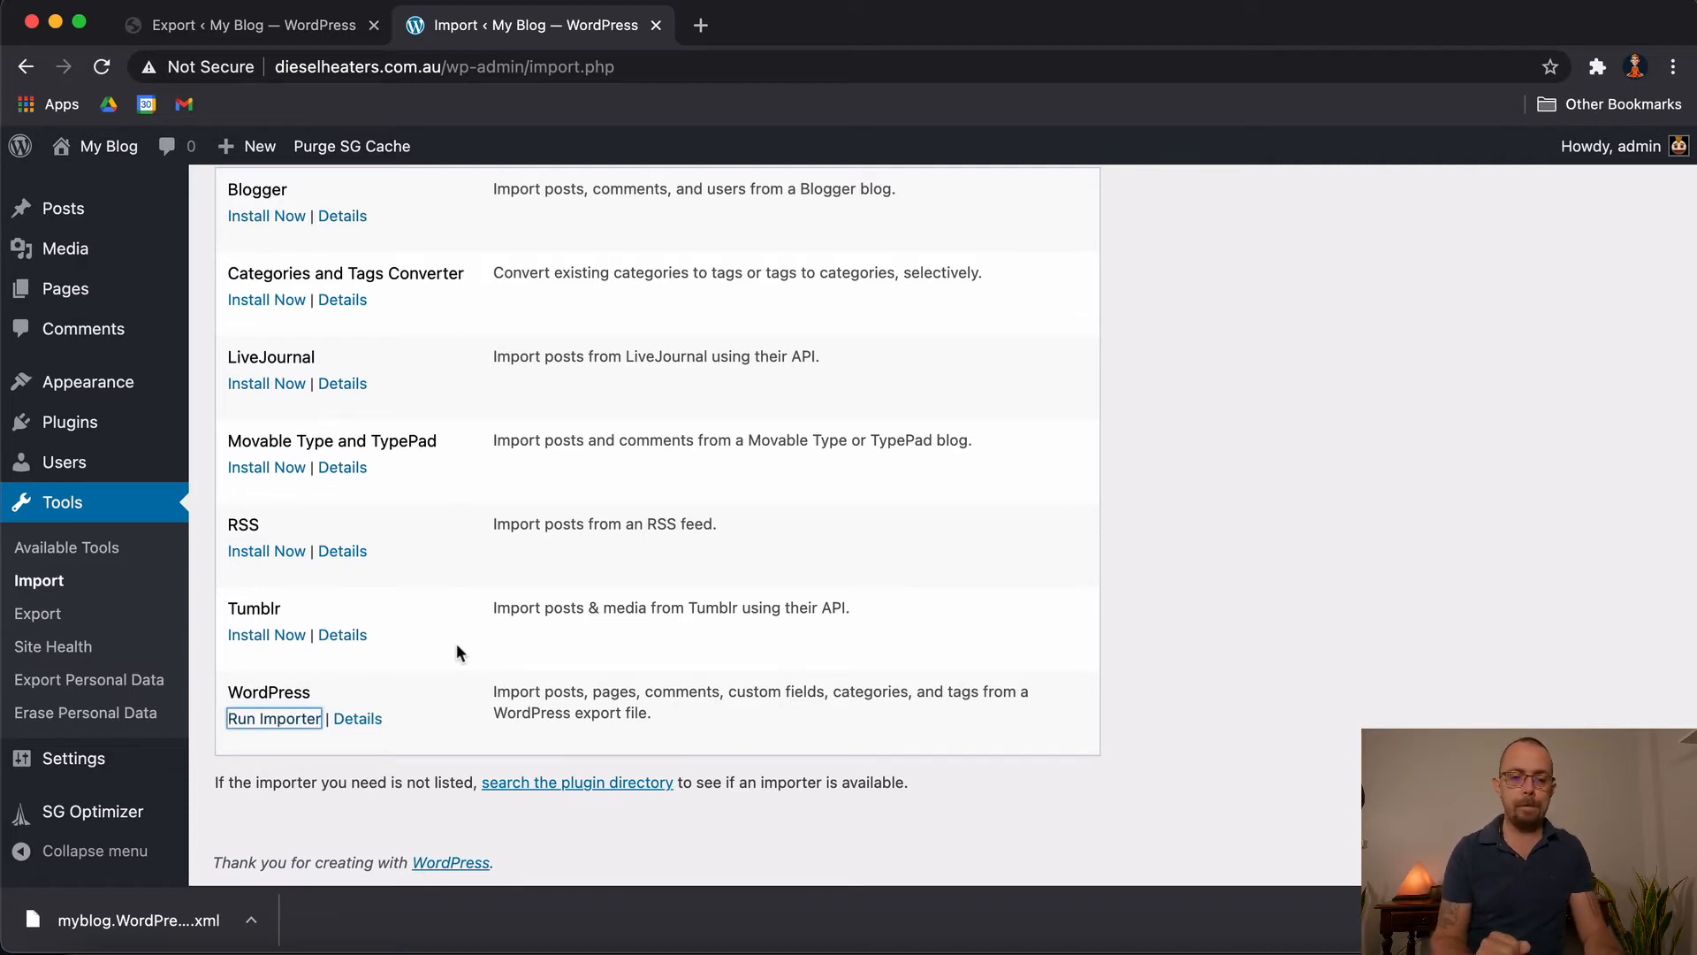
pyautogui.click(273, 720)
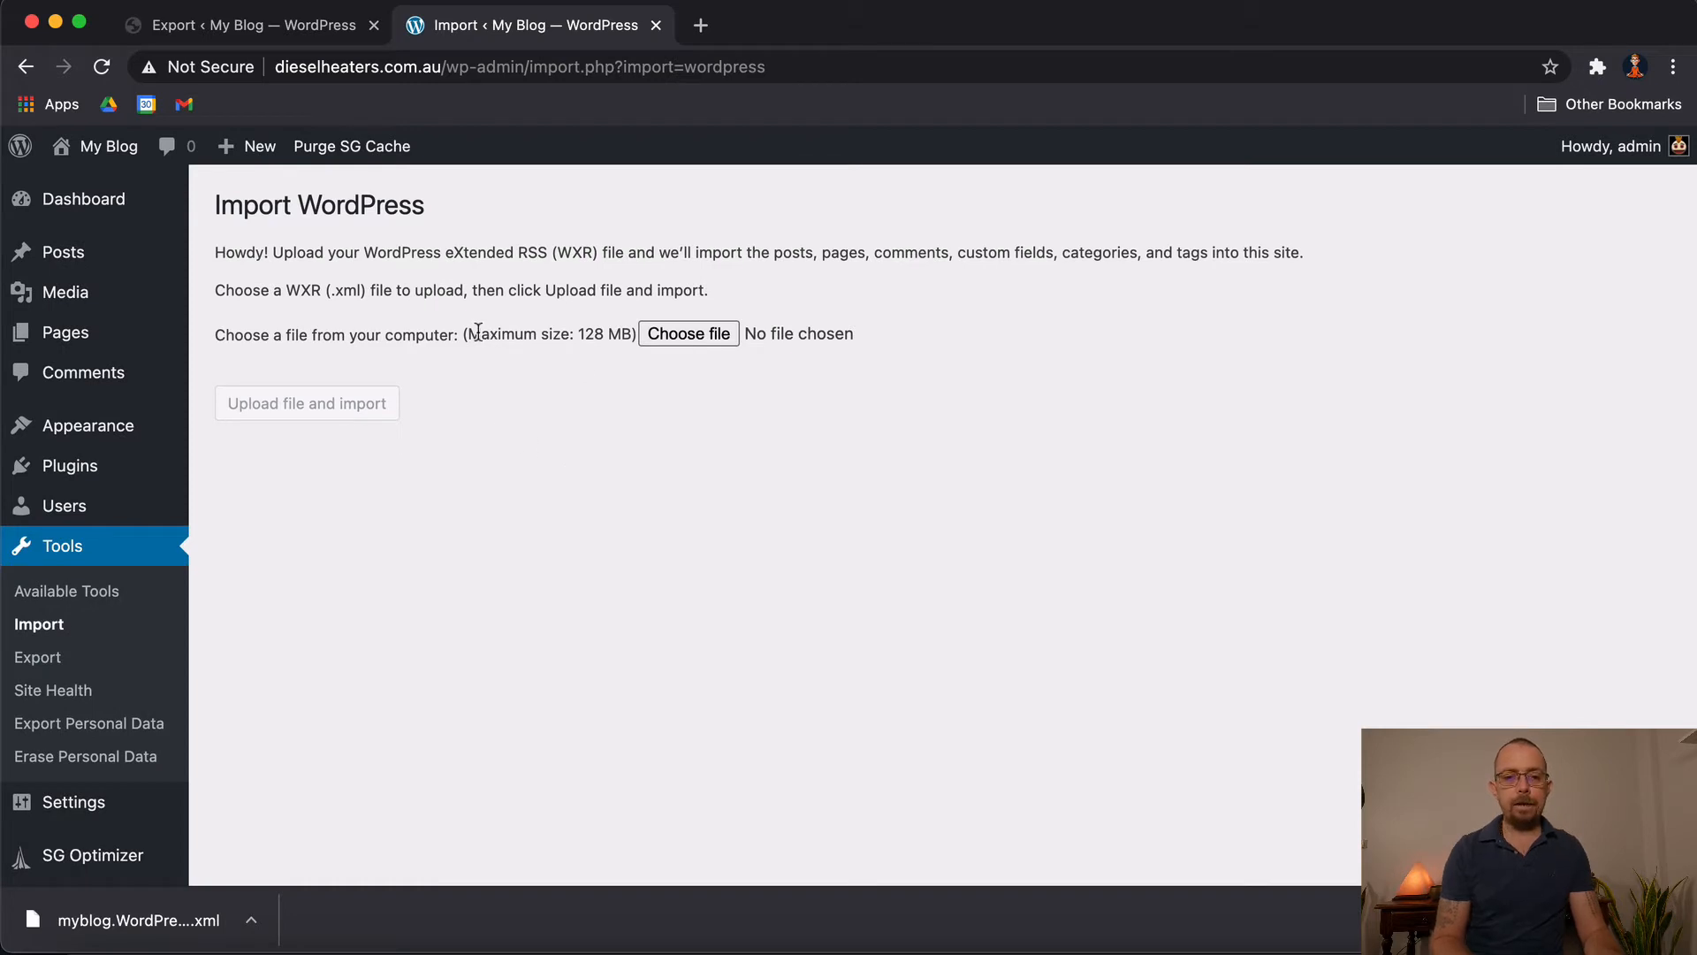
# Choose myblog.WordPress.2020-12-30.xml from Downloads as the import file and upload it
pyautogui.moveTo(482, 334); pyautogui.dragTo(617, 341)
pyautogui.click(612, 349)
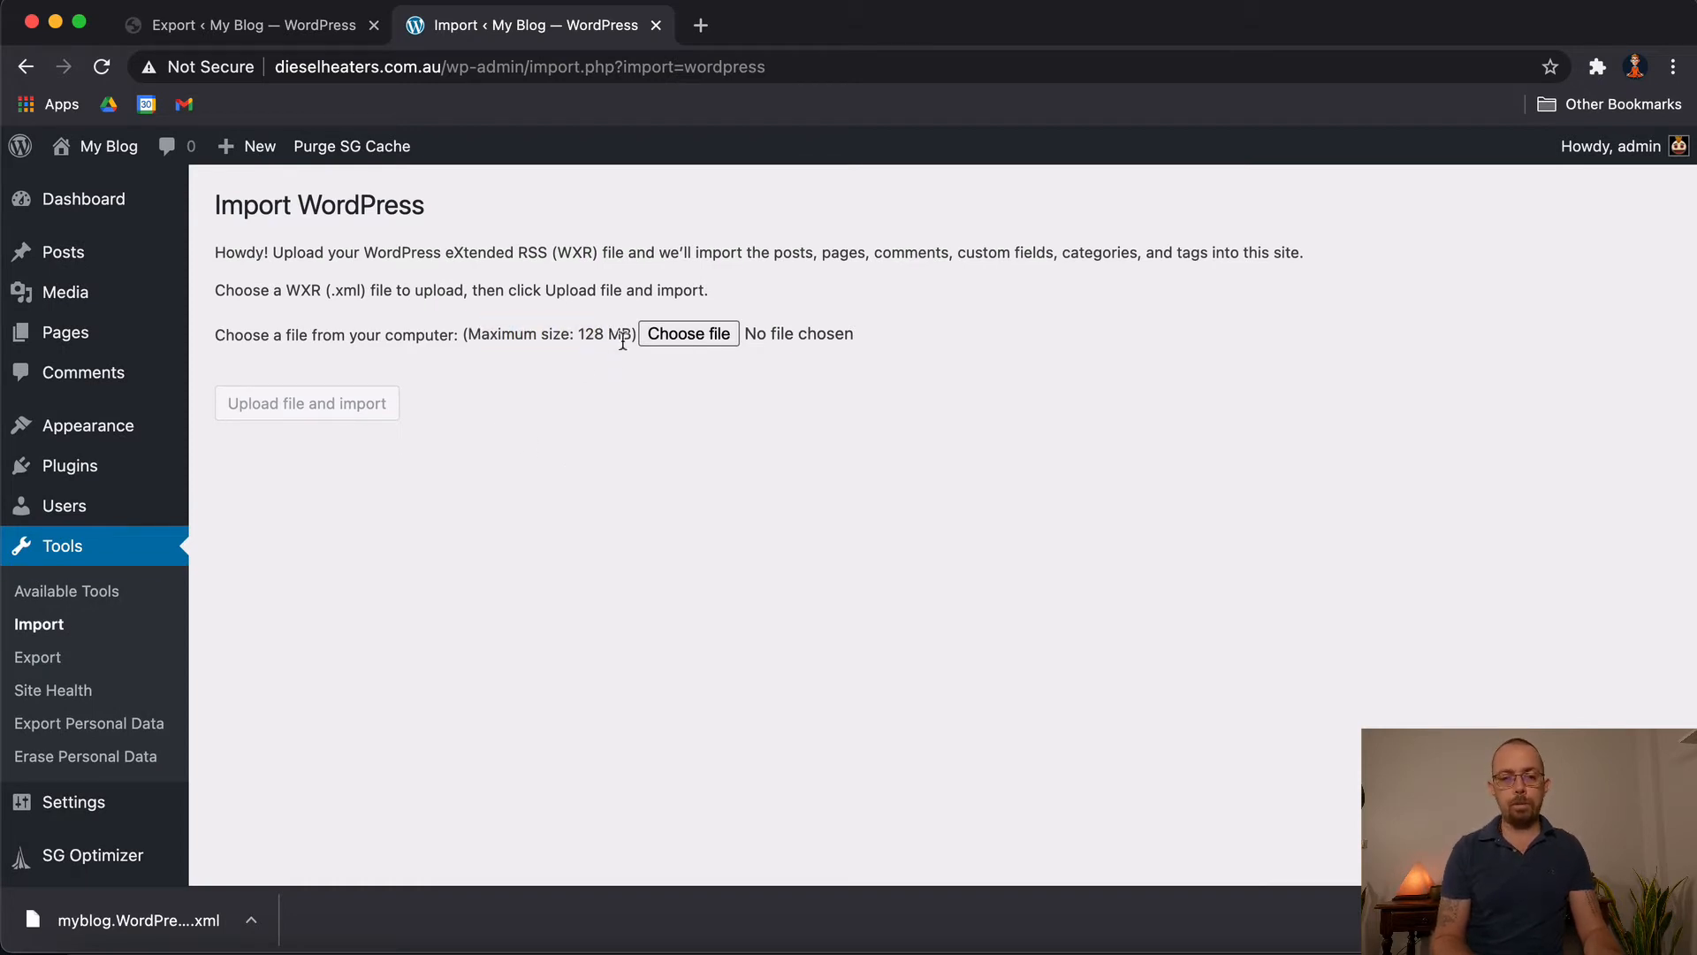
pyautogui.moveTo(579, 336); pyautogui.dragTo(623, 336)
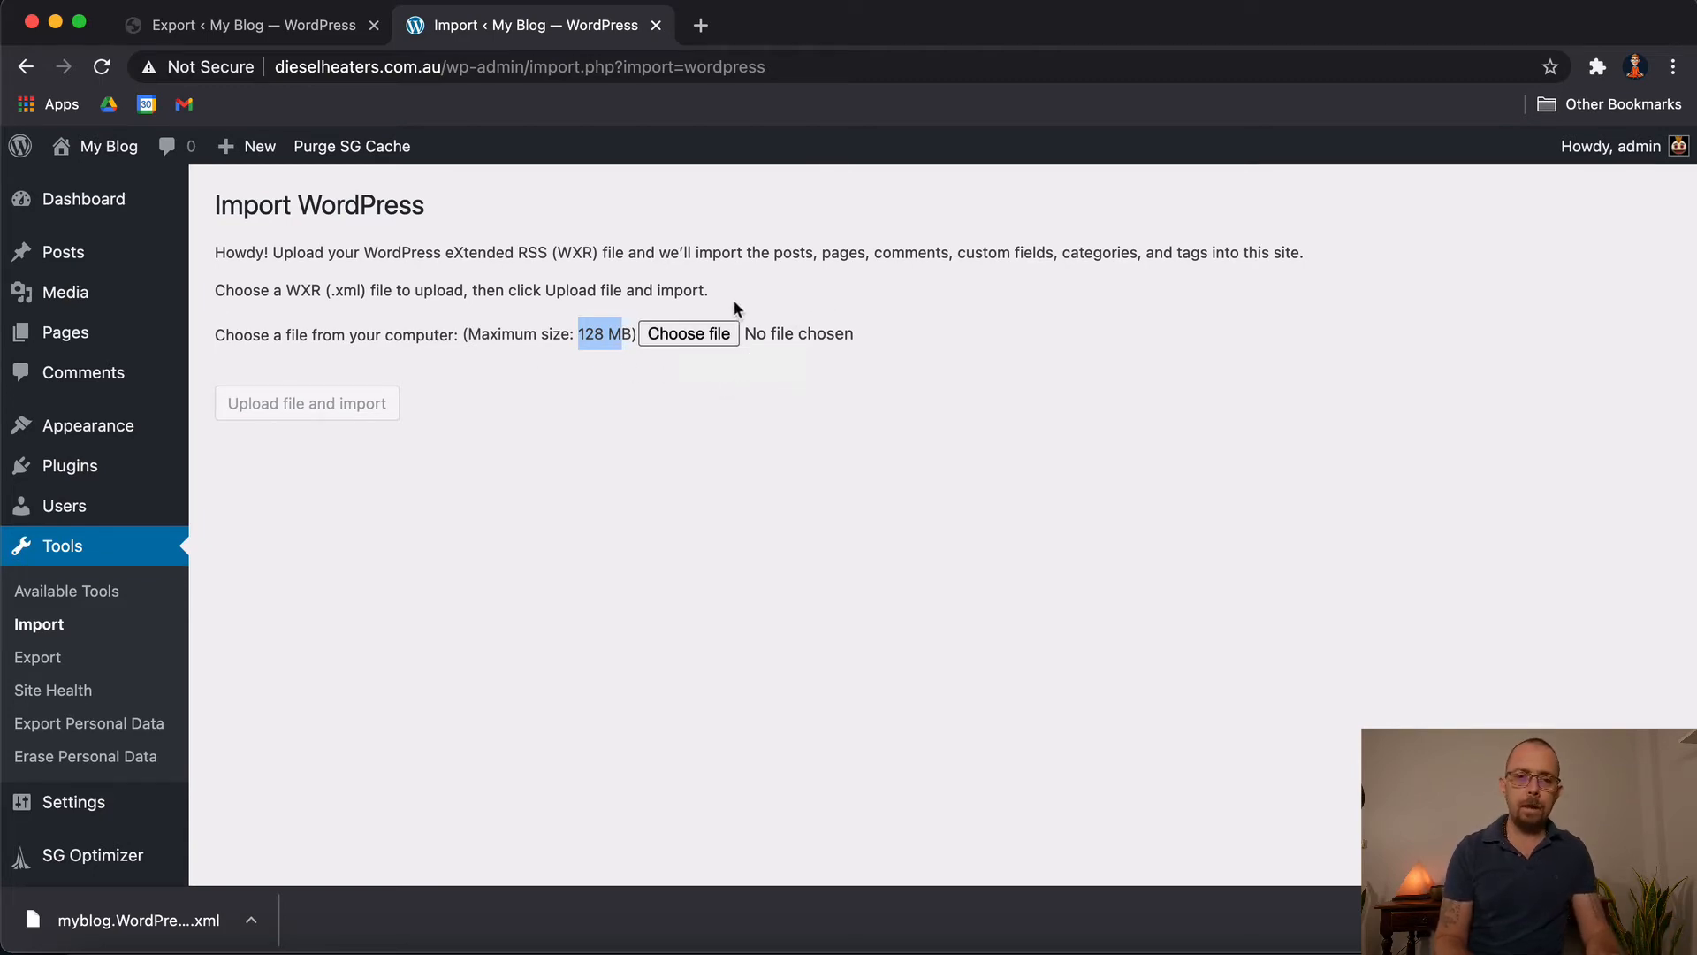
pyautogui.click(709, 336)
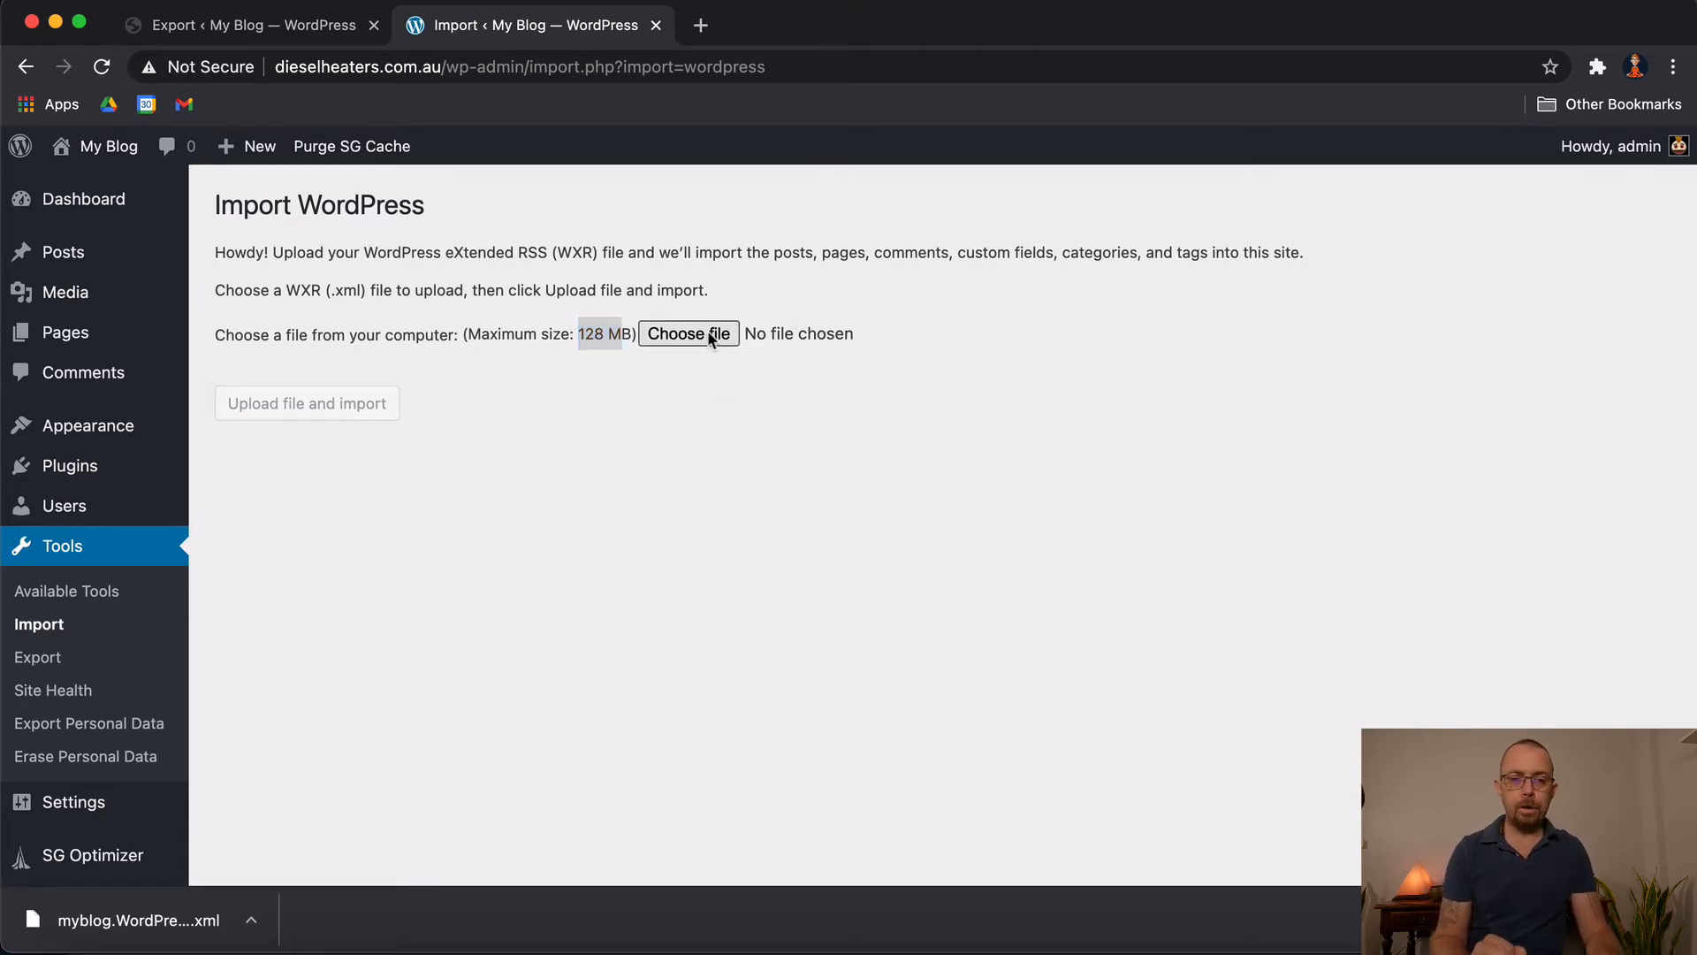
pyautogui.click(668, 340)
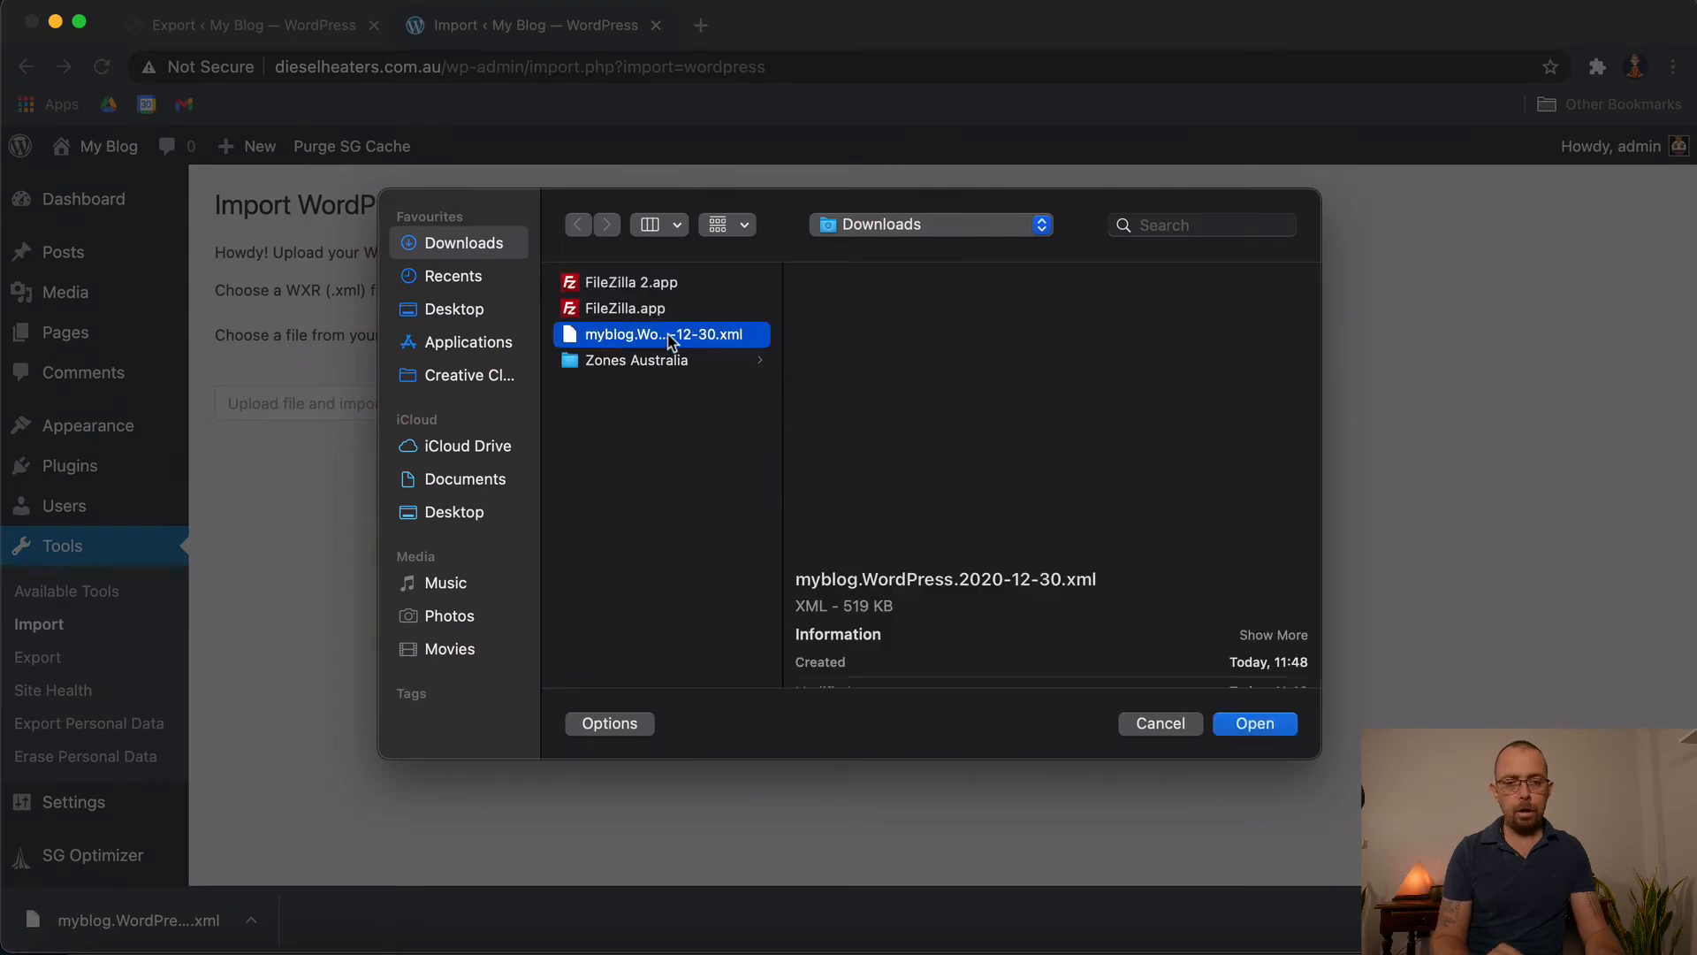
pyautogui.click(1257, 727)
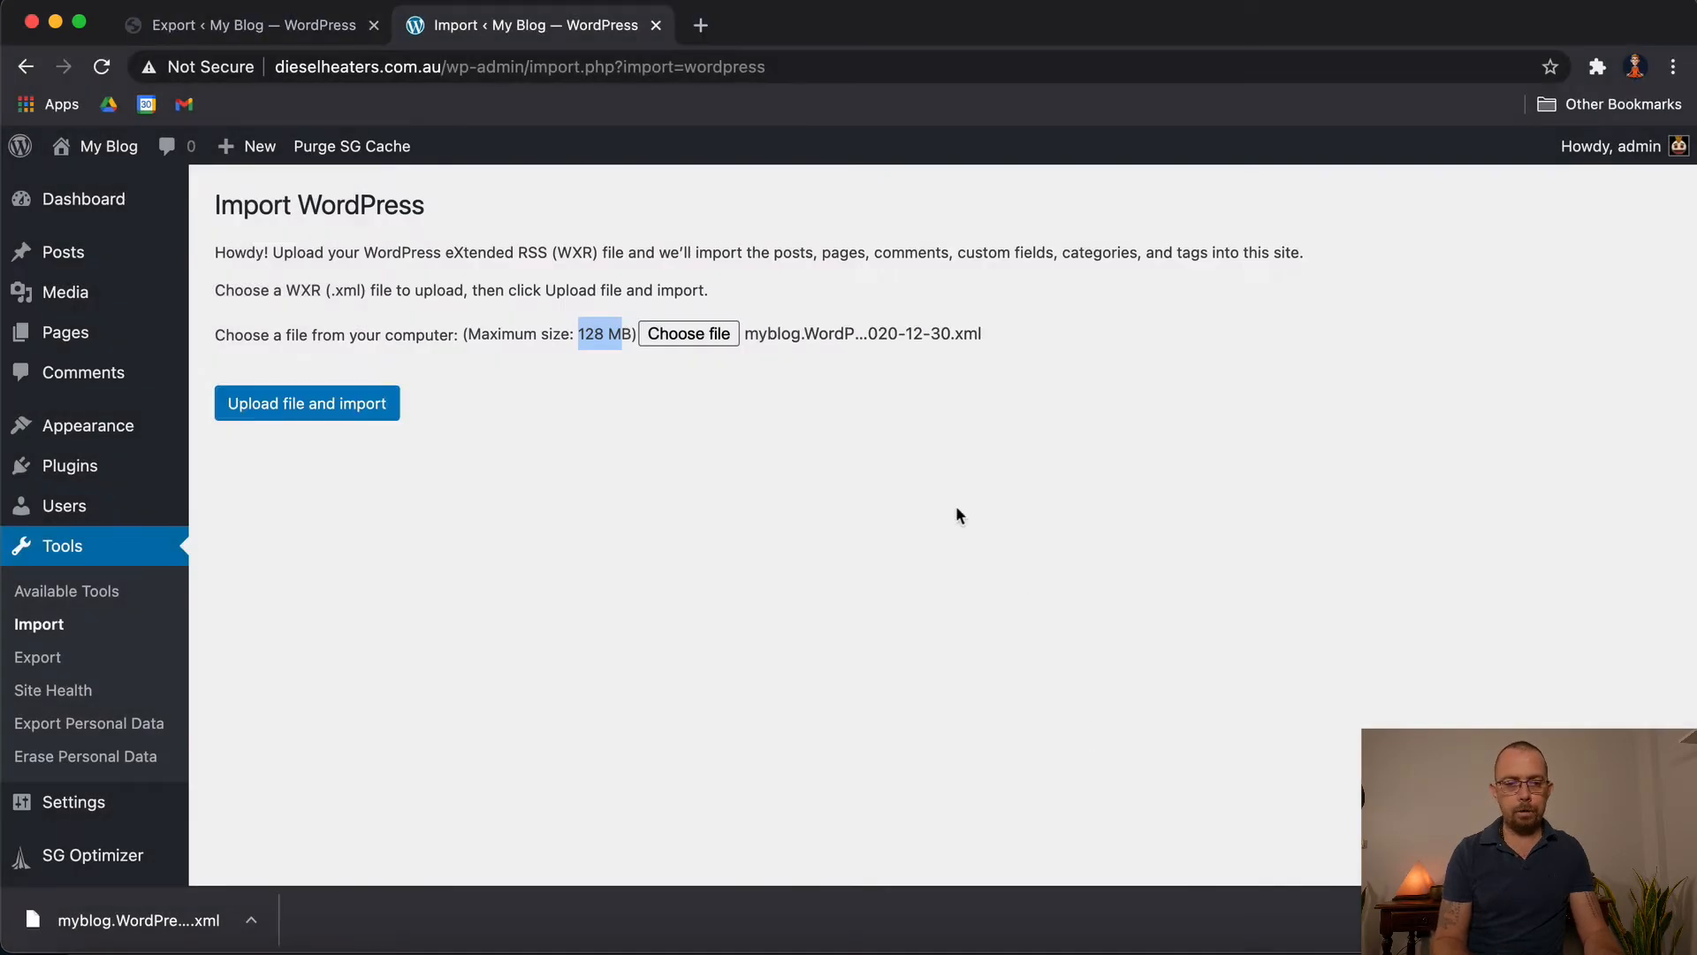
pyautogui.click(291, 408)
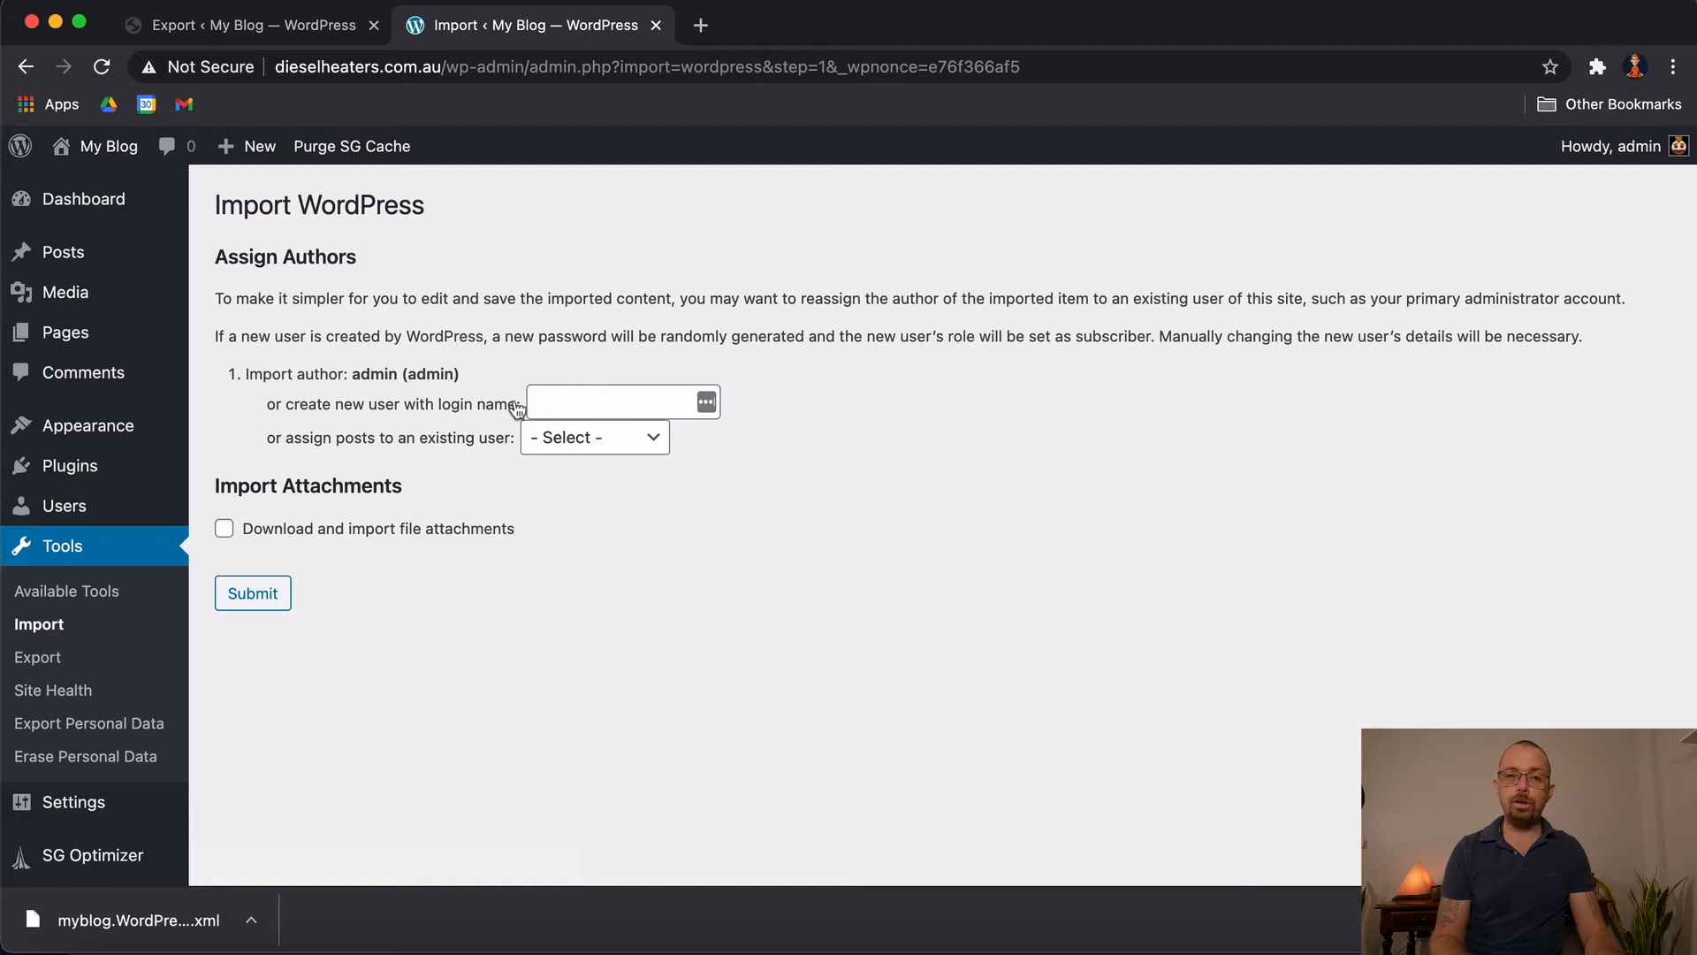
# Assign the imported posts to the existing admin user, include file attachments, and submit the import
pyautogui.click(599, 439)
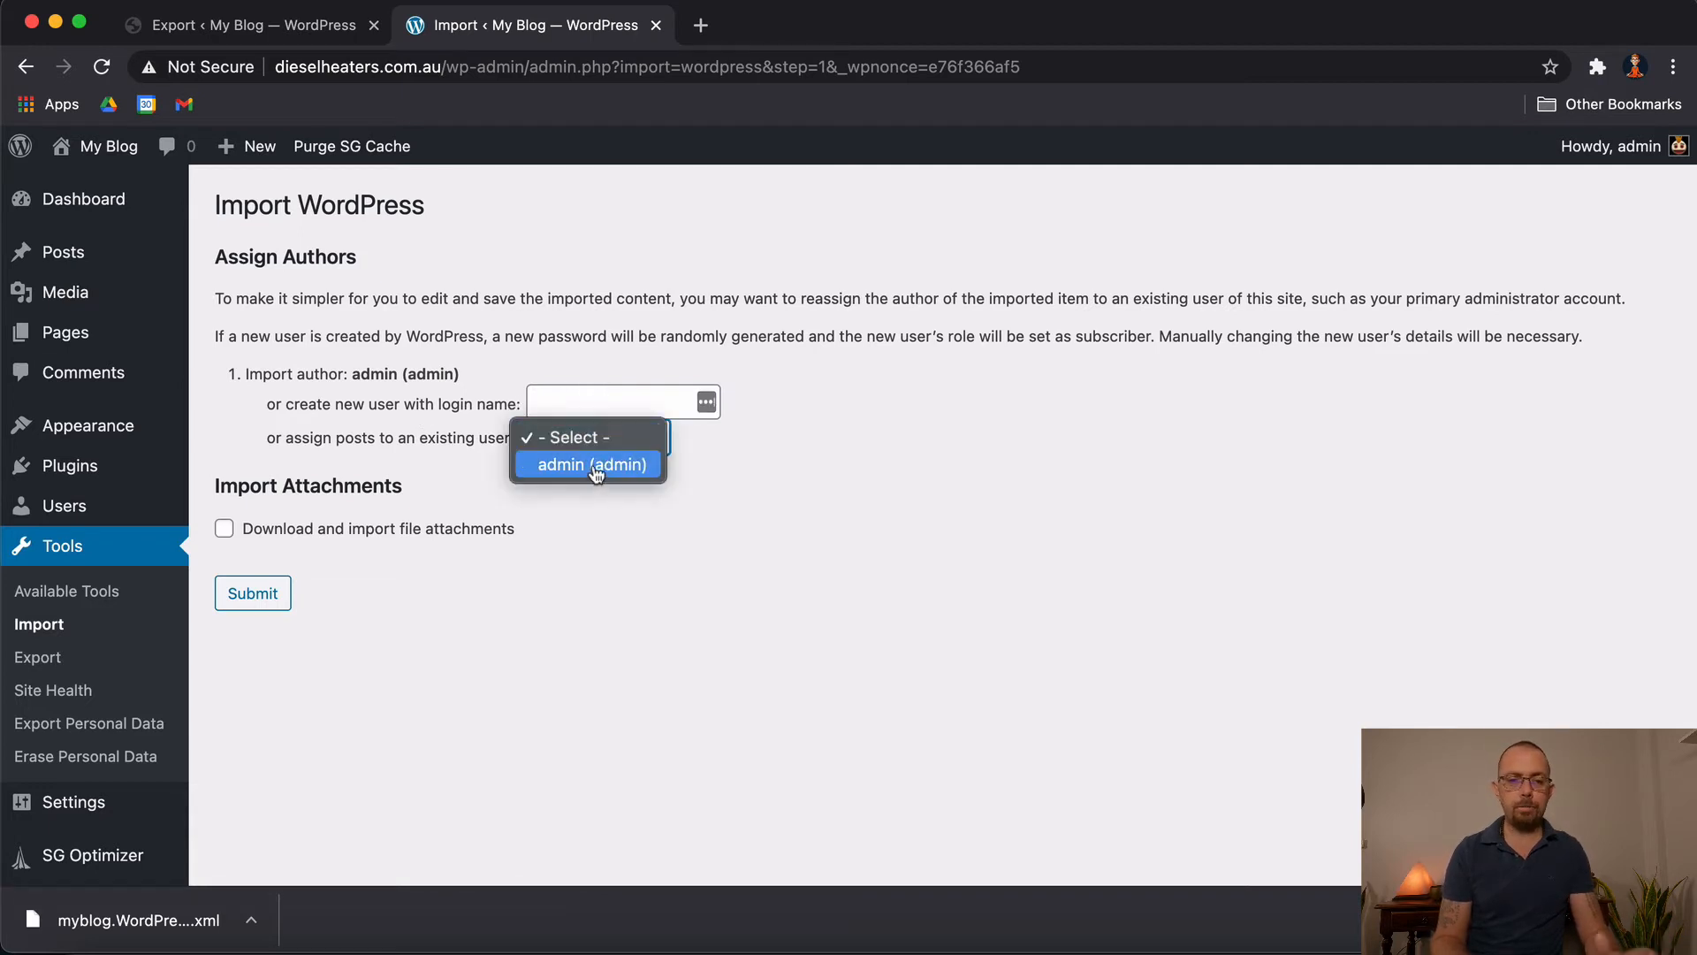
pyautogui.click(596, 466)
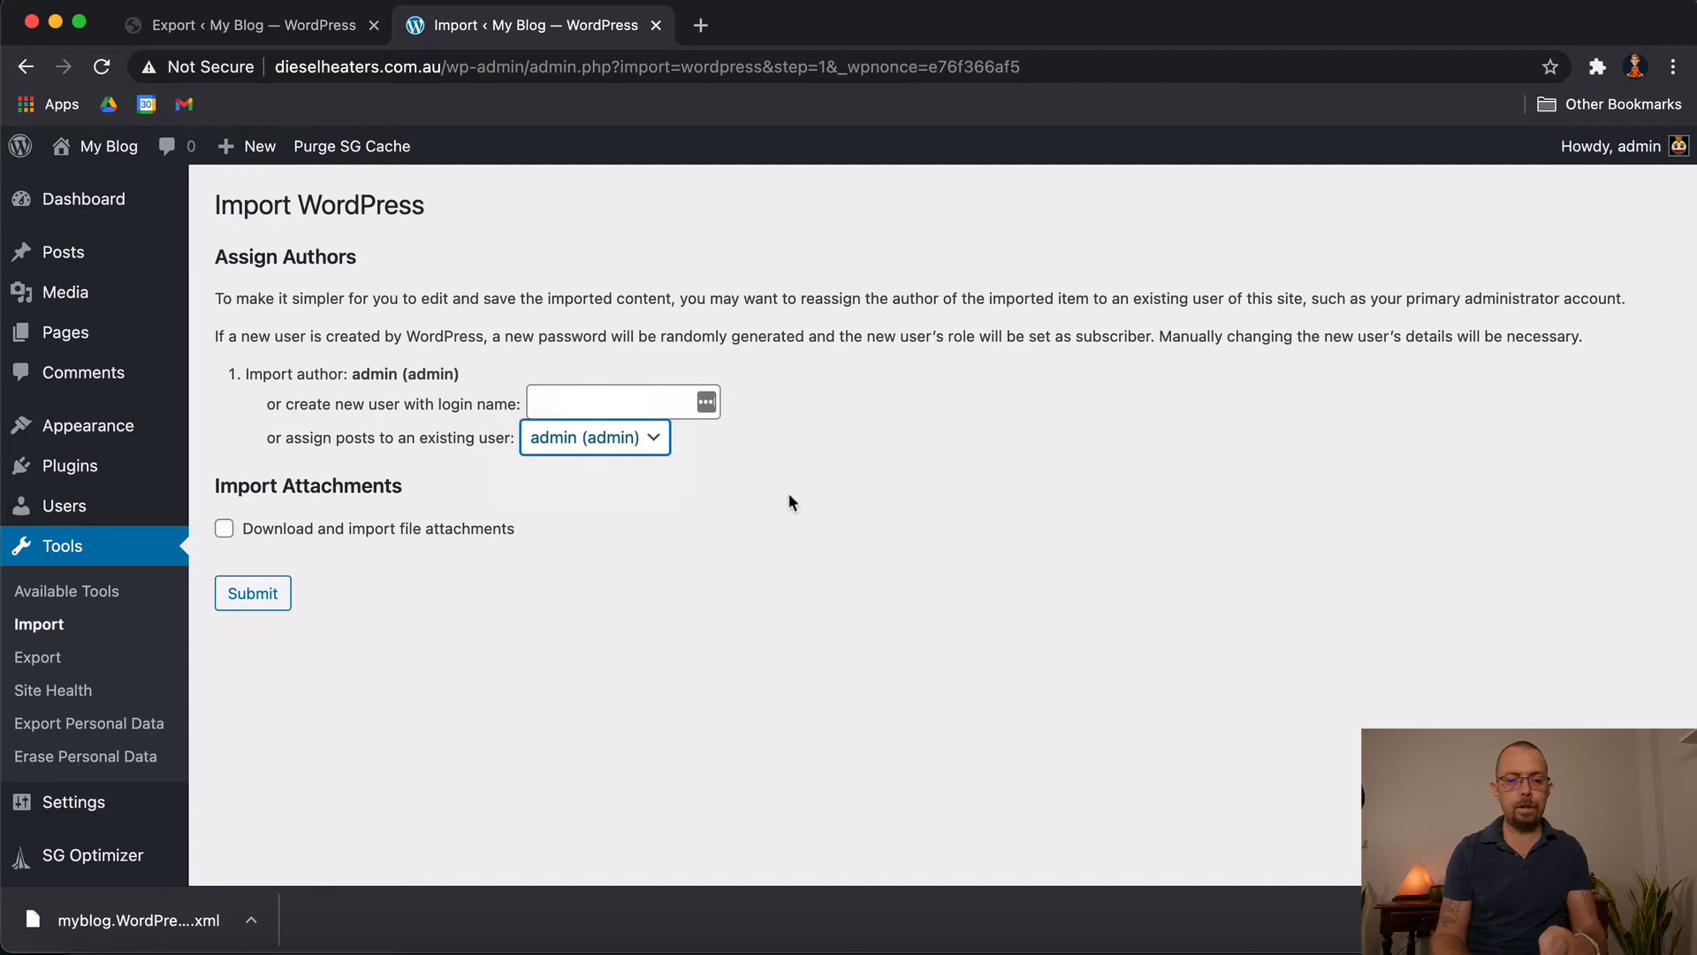
pyautogui.click(225, 530)
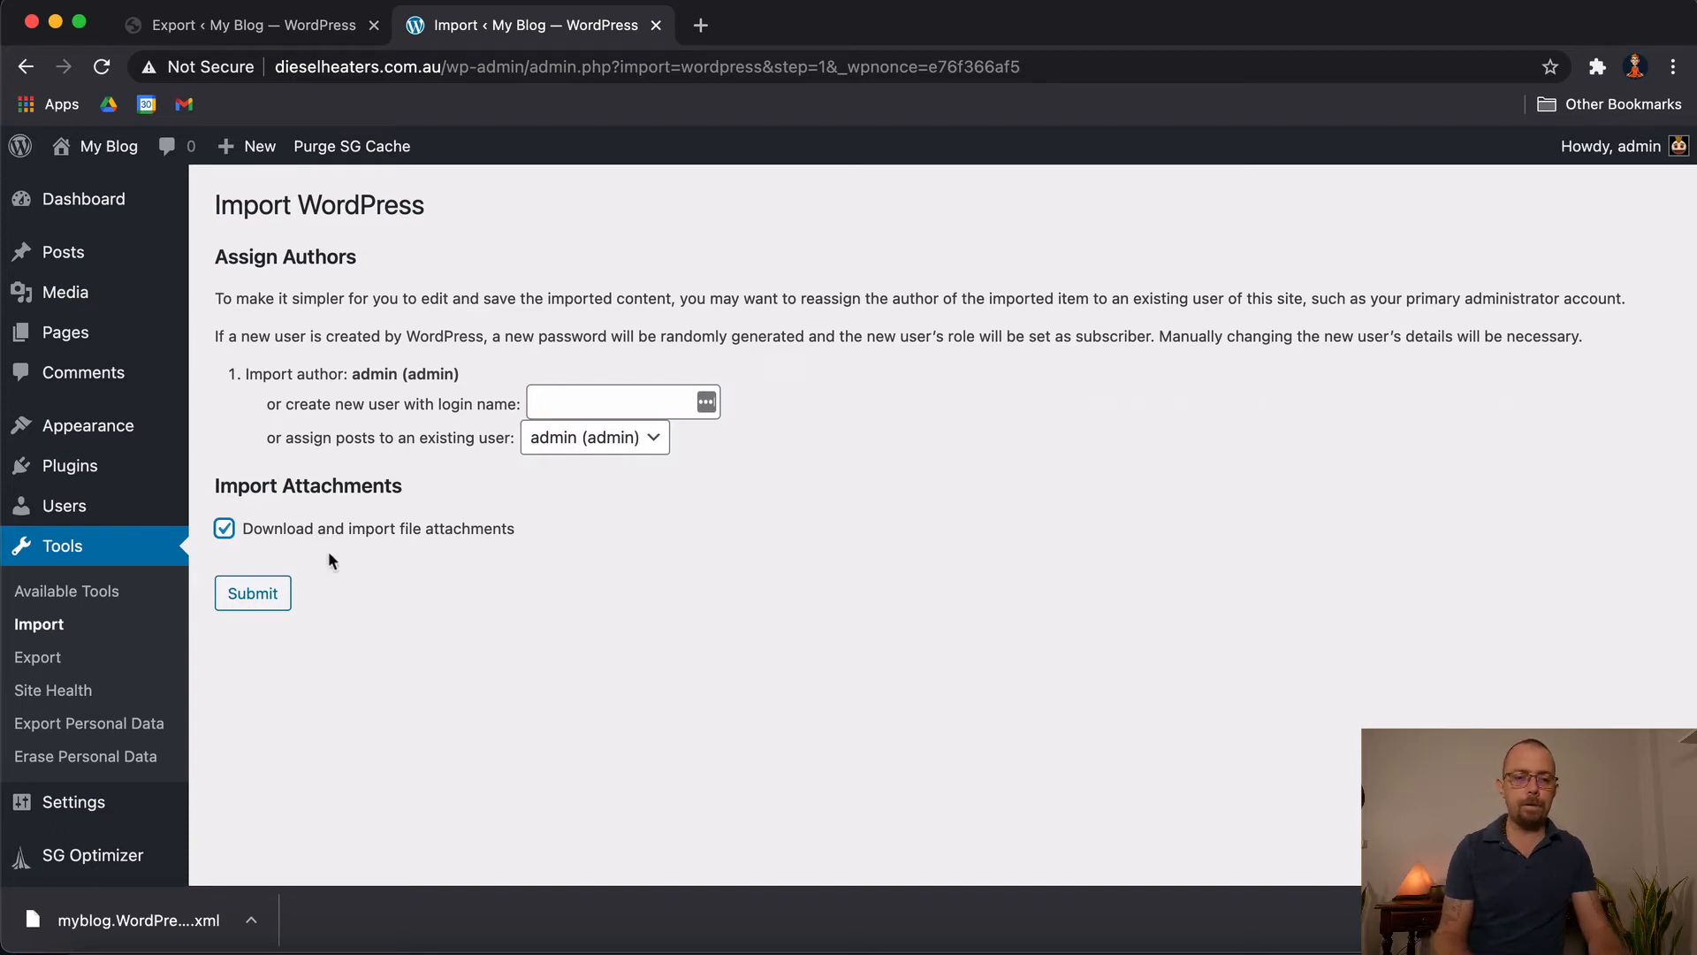
pyautogui.click(251, 593)
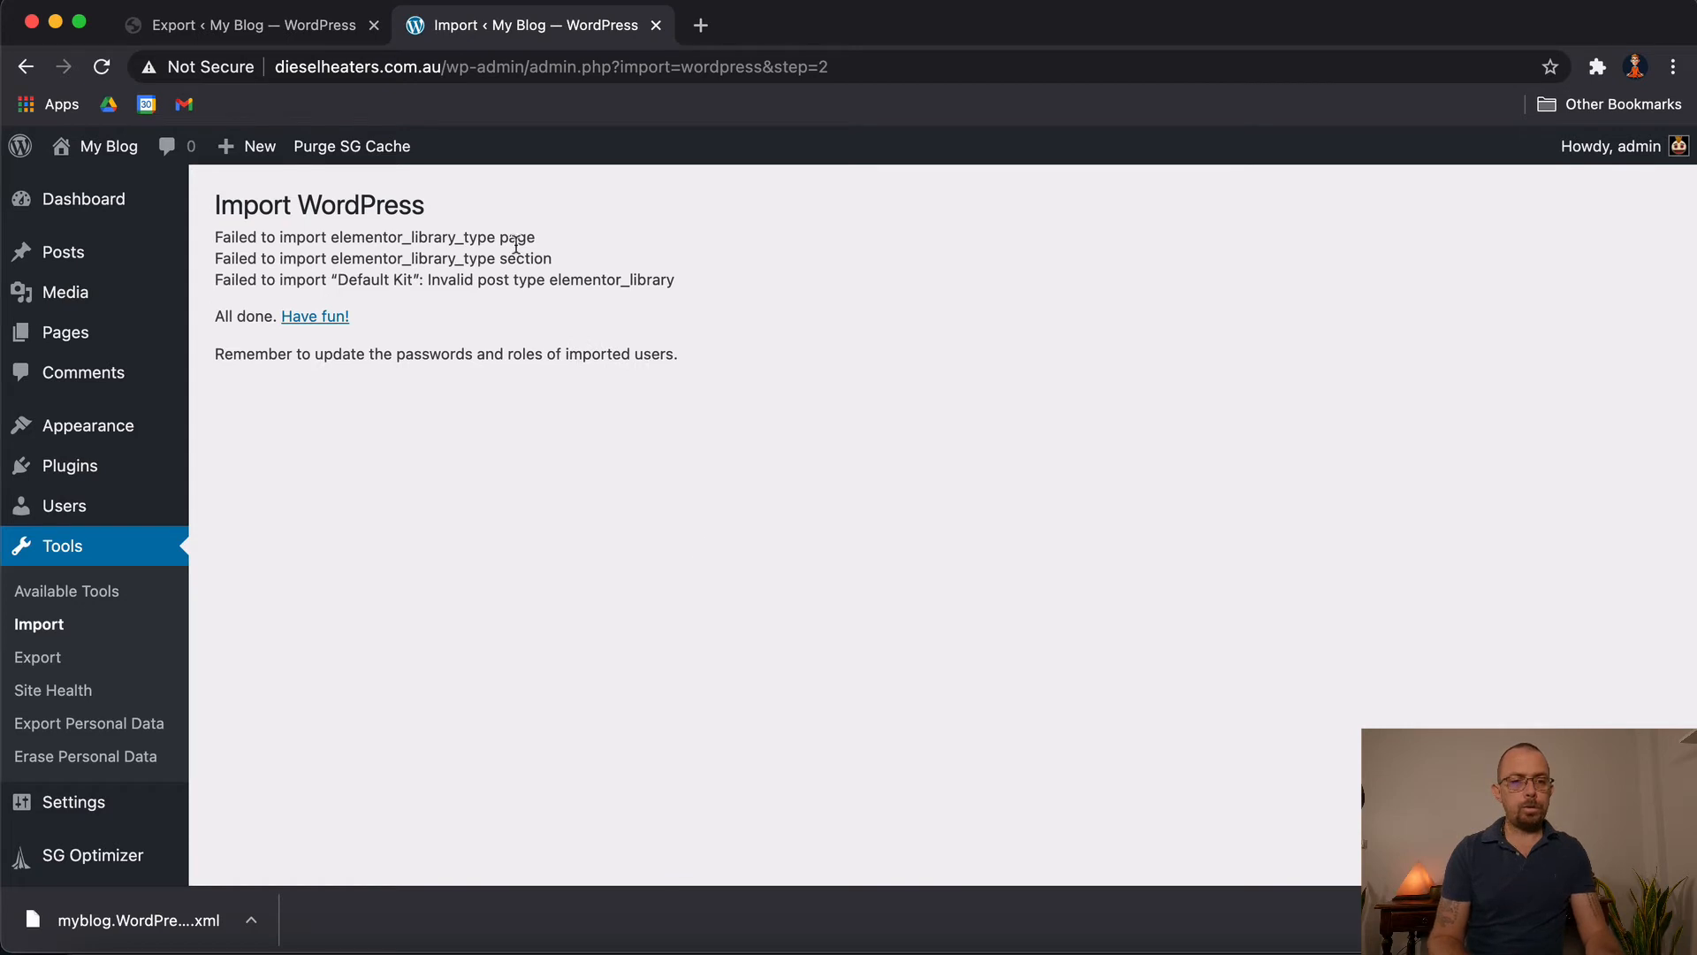
# Examine the import result messages about the Elementor library items
pyautogui.moveTo(265, 237); pyautogui.dragTo(464, 258)
pyautogui.click(395, 236)
pyautogui.click(249, 259)
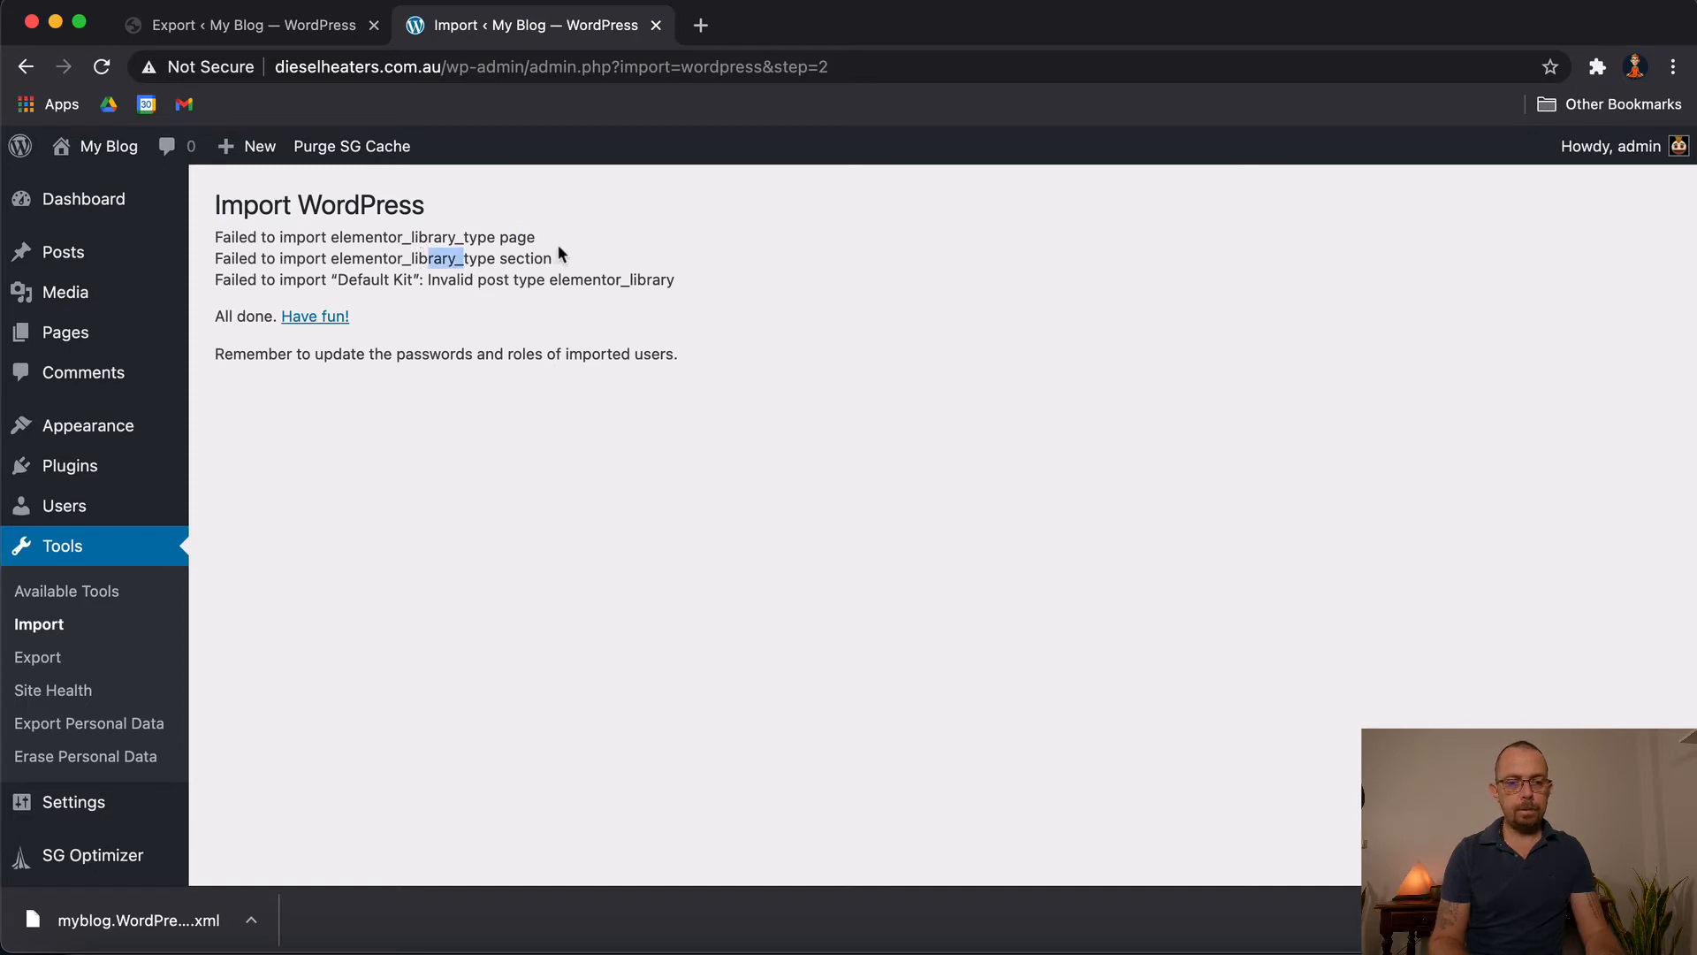
# Read the import result message about the "Default Kit" item and its elementor_library post type
pyautogui.click(401, 271)
pyautogui.moveTo(306, 281); pyautogui.dragTo(404, 281)
pyautogui.click(481, 280)
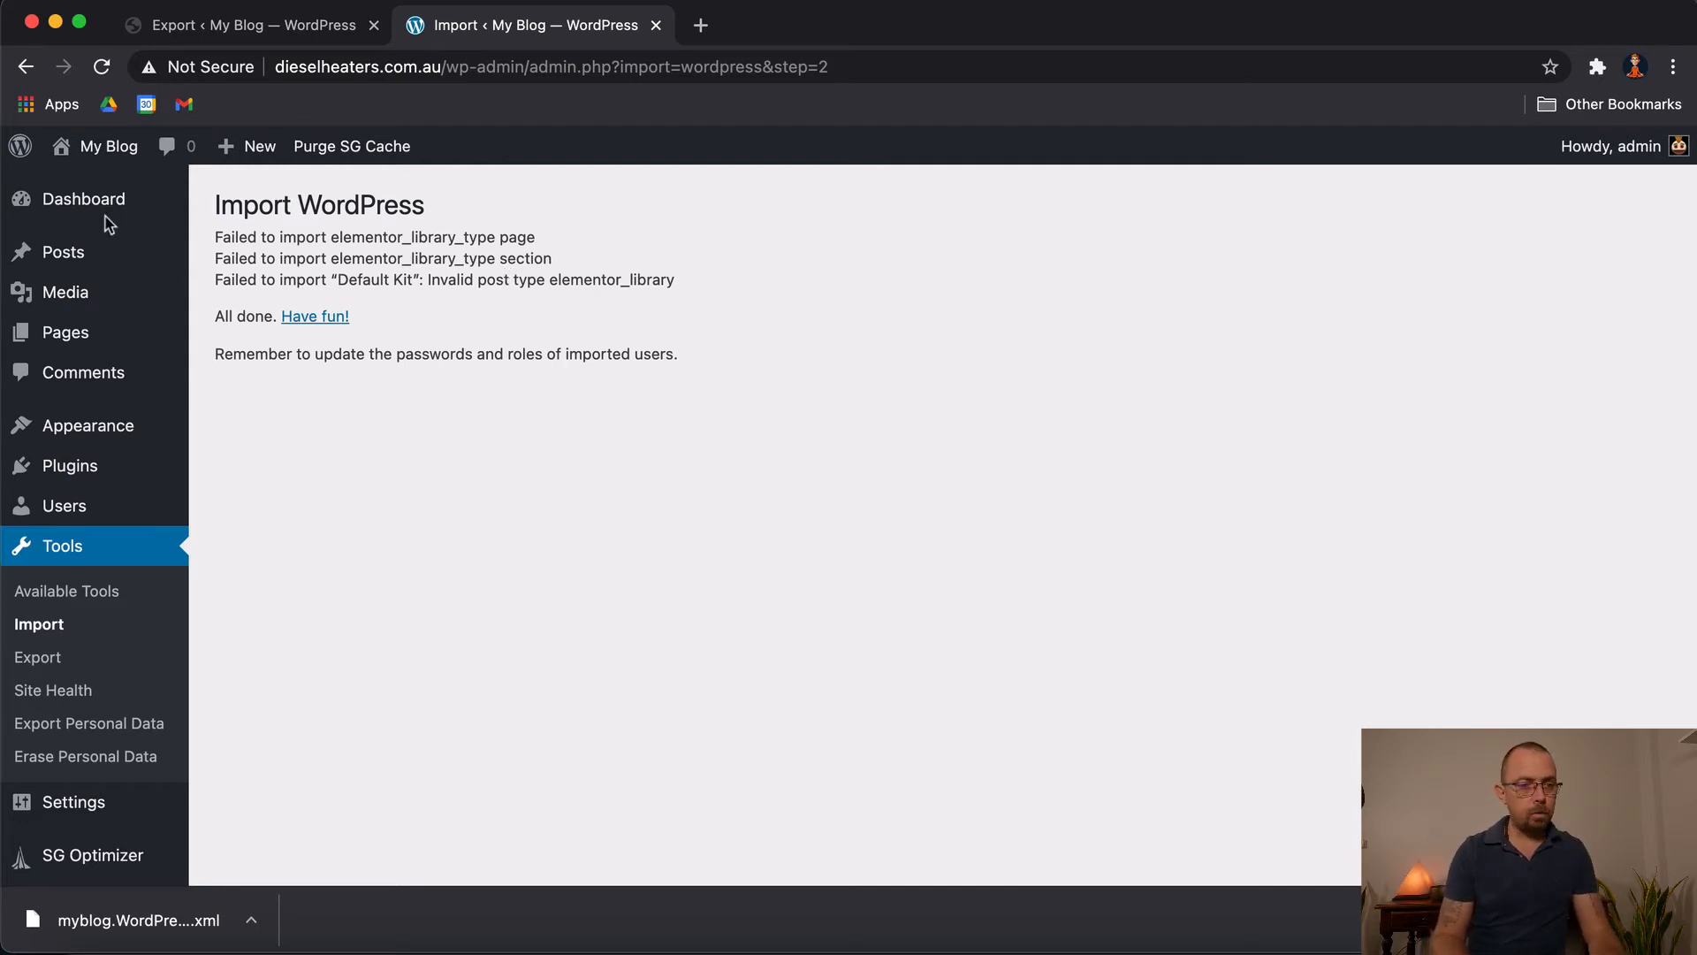
# Check the posts list on the dieselheaters.com.au site and look through all the imported images in the media library
pyautogui.click(76, 250)
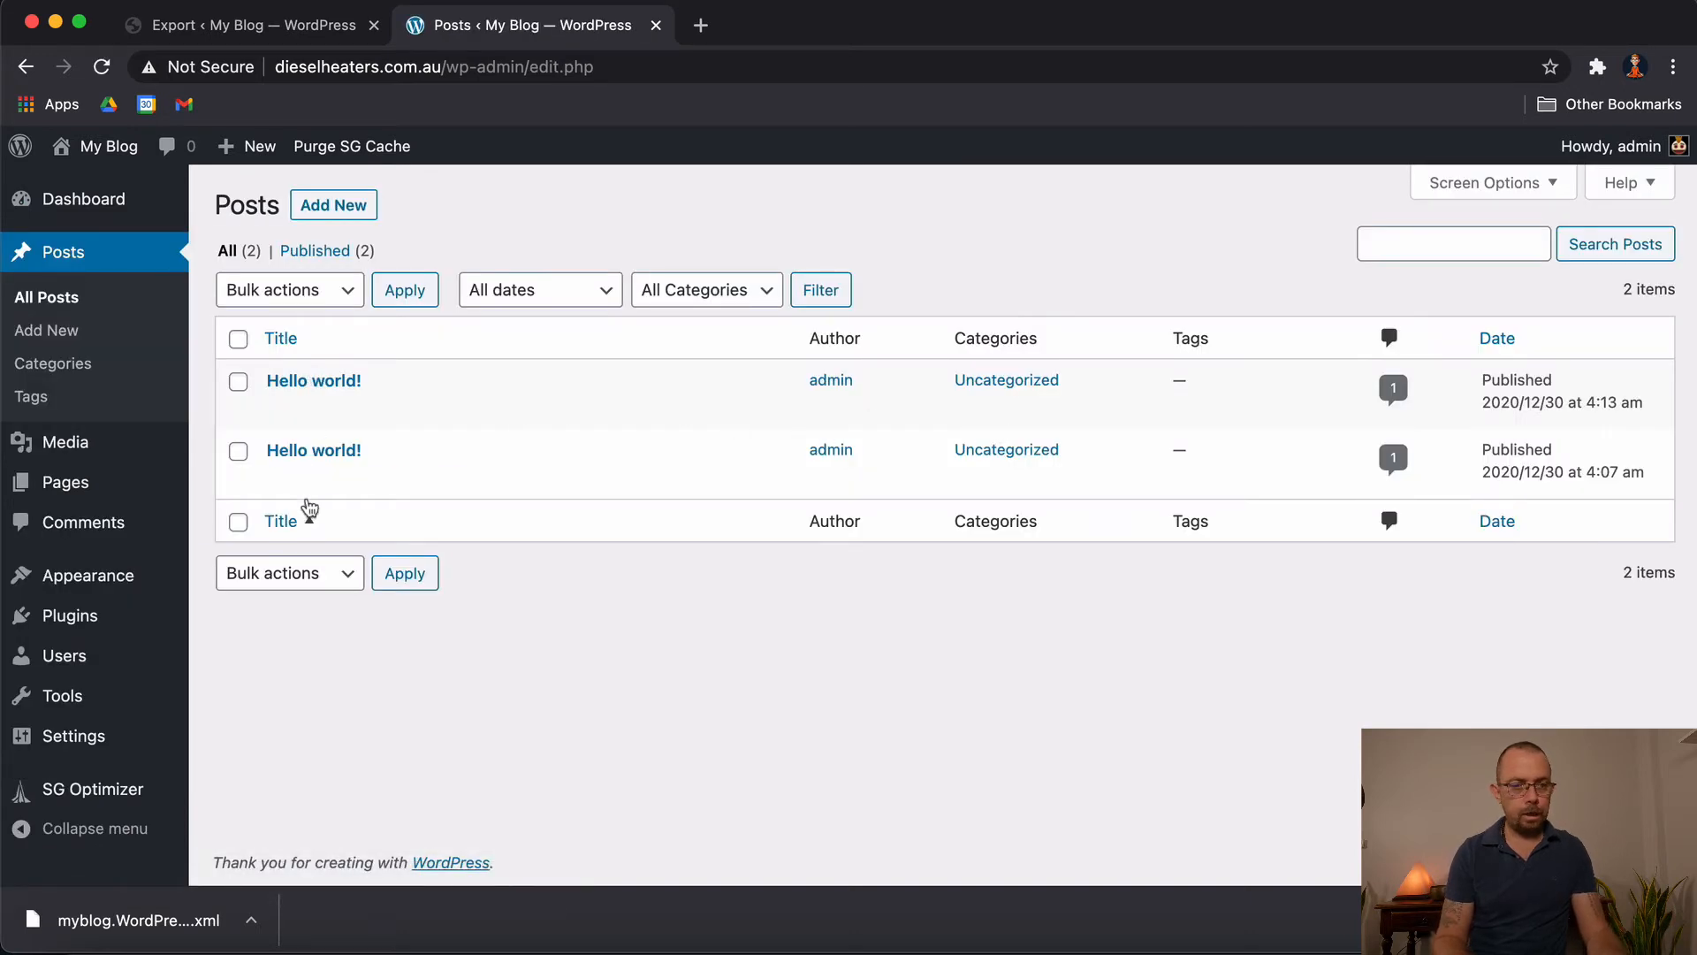
pyautogui.click(71, 452)
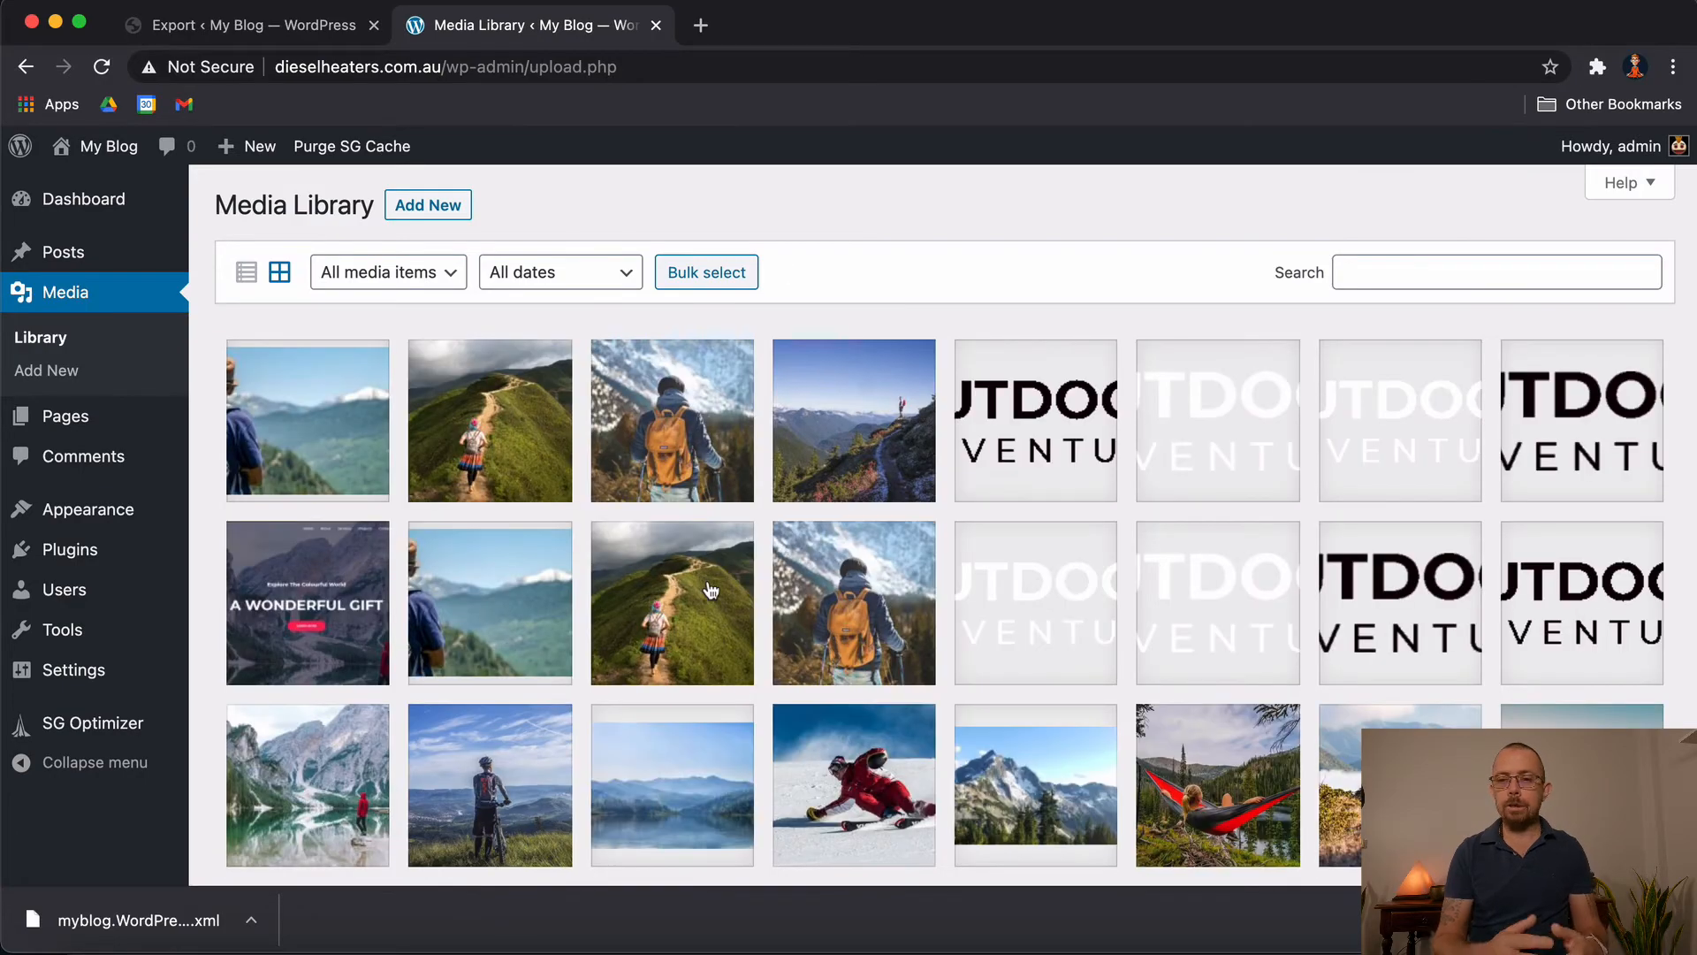
pyautogui.scroll(-7, 710, 589)
pyautogui.scroll(2, 709, 589)
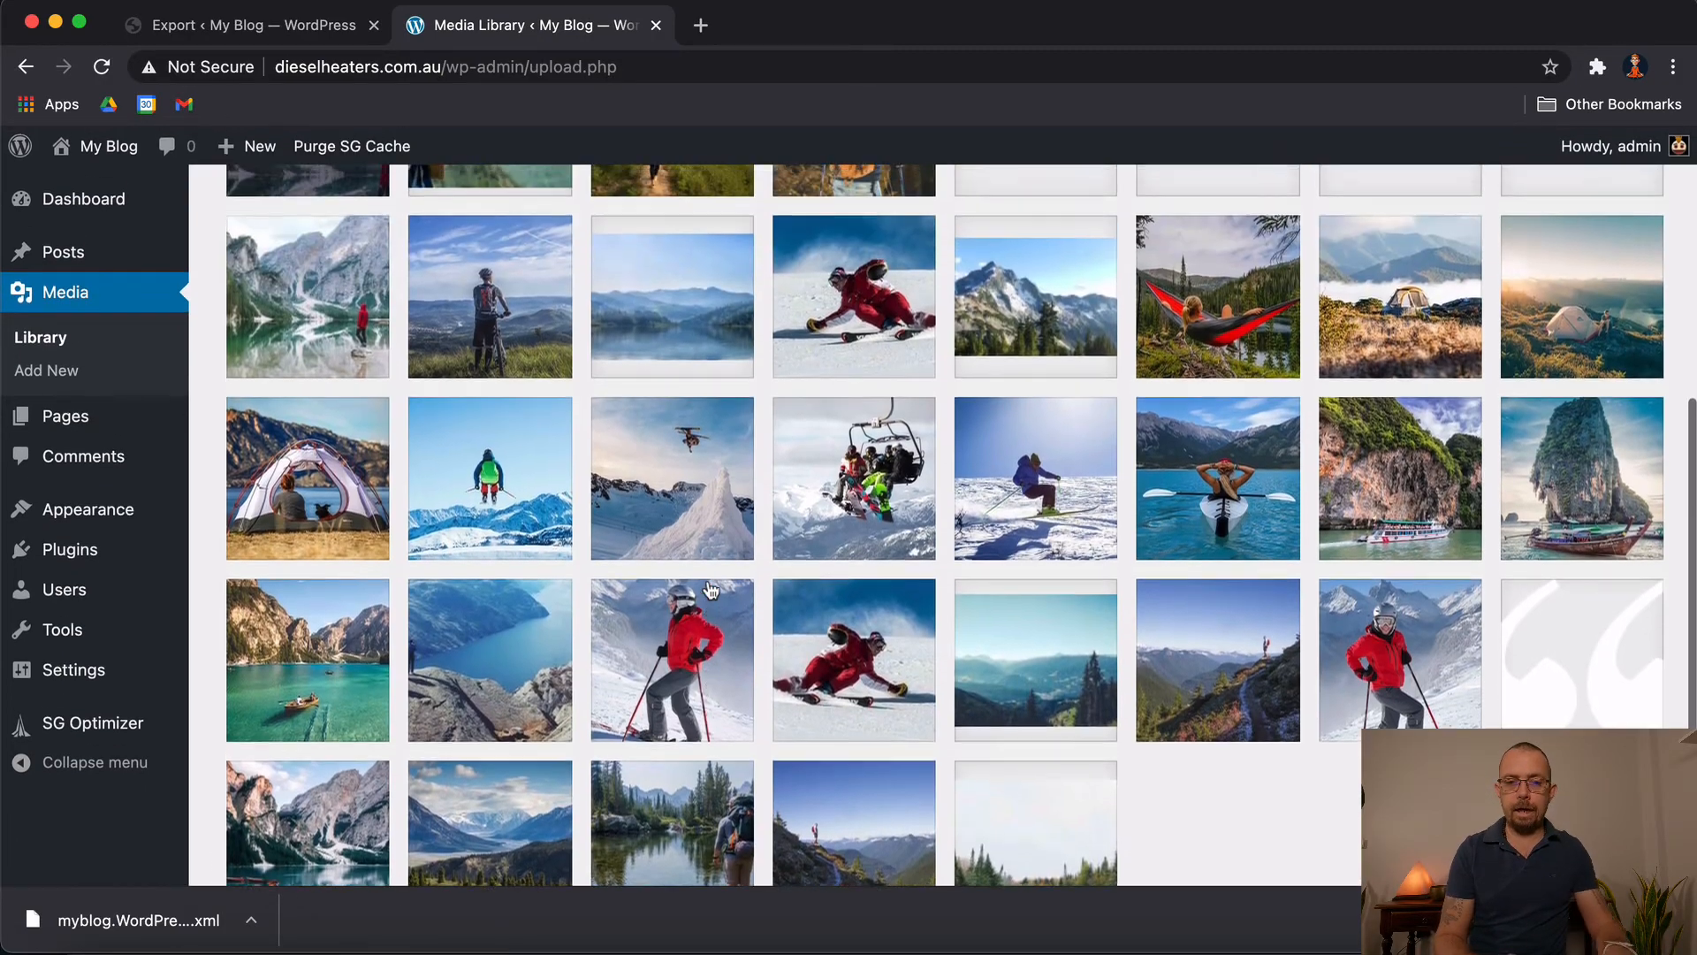
pyautogui.scroll(5, 710, 589)
pyautogui.scroll(-6, 721, 591)
pyautogui.scroll(1, 727, 591)
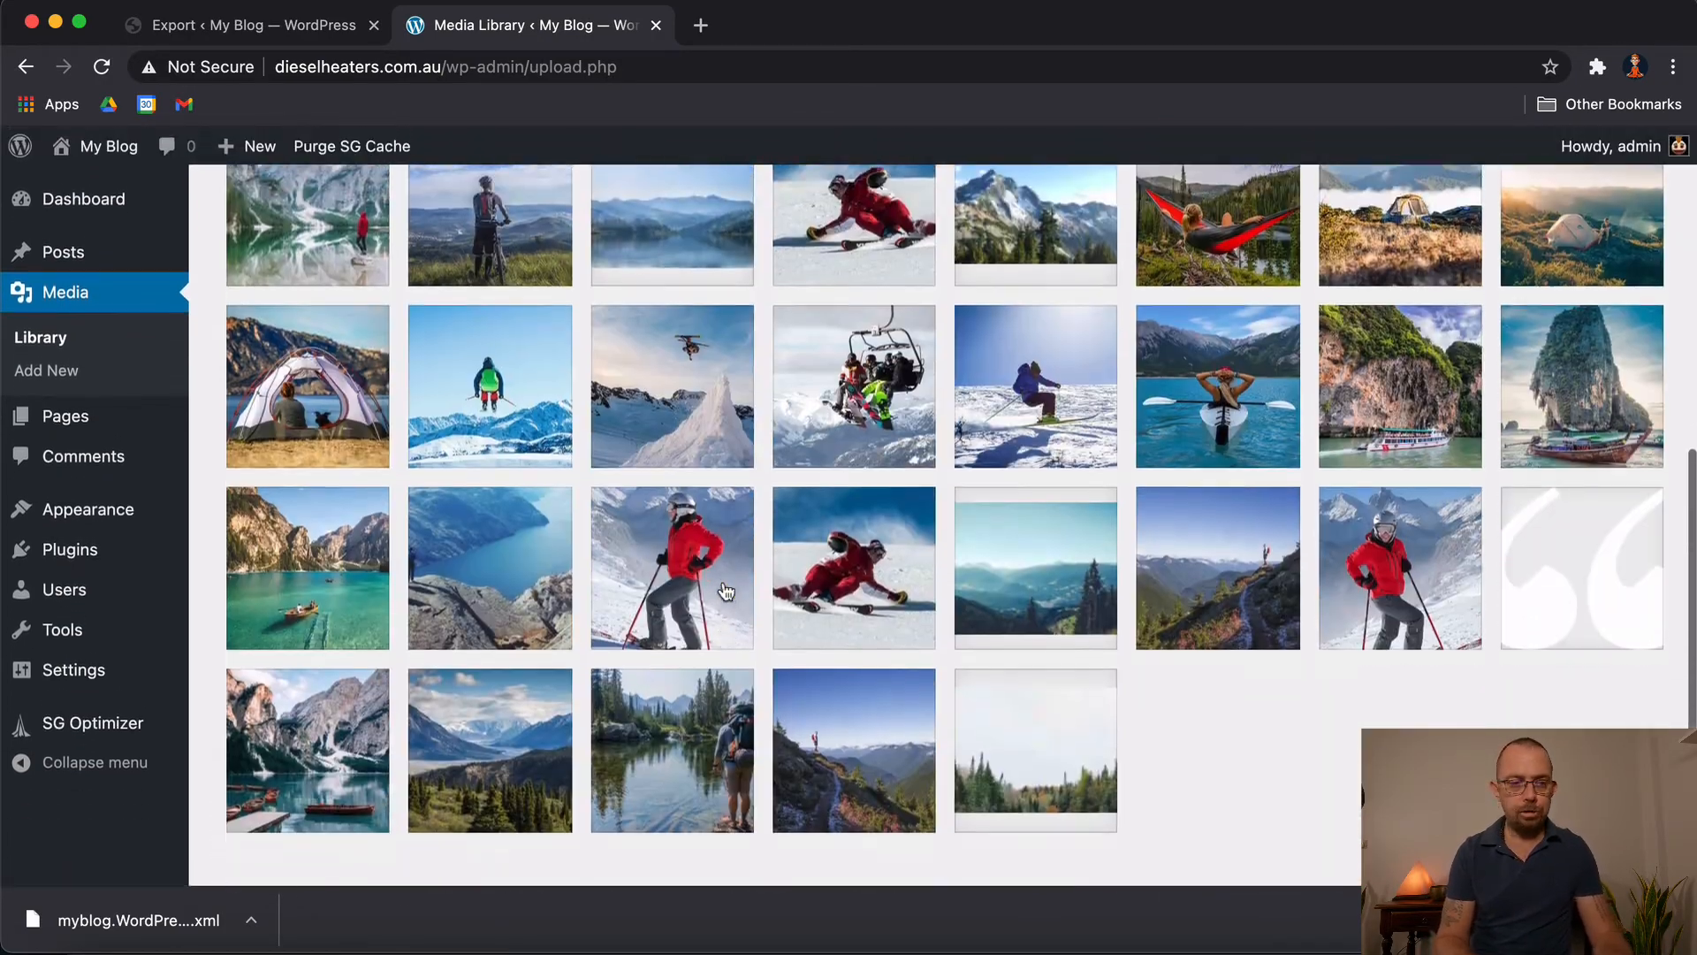
pyautogui.scroll(-1, 724, 590)
# Check the installed plugins and the imported pages on the dieselheaters.com.au site
pyautogui.moveTo(79, 513)
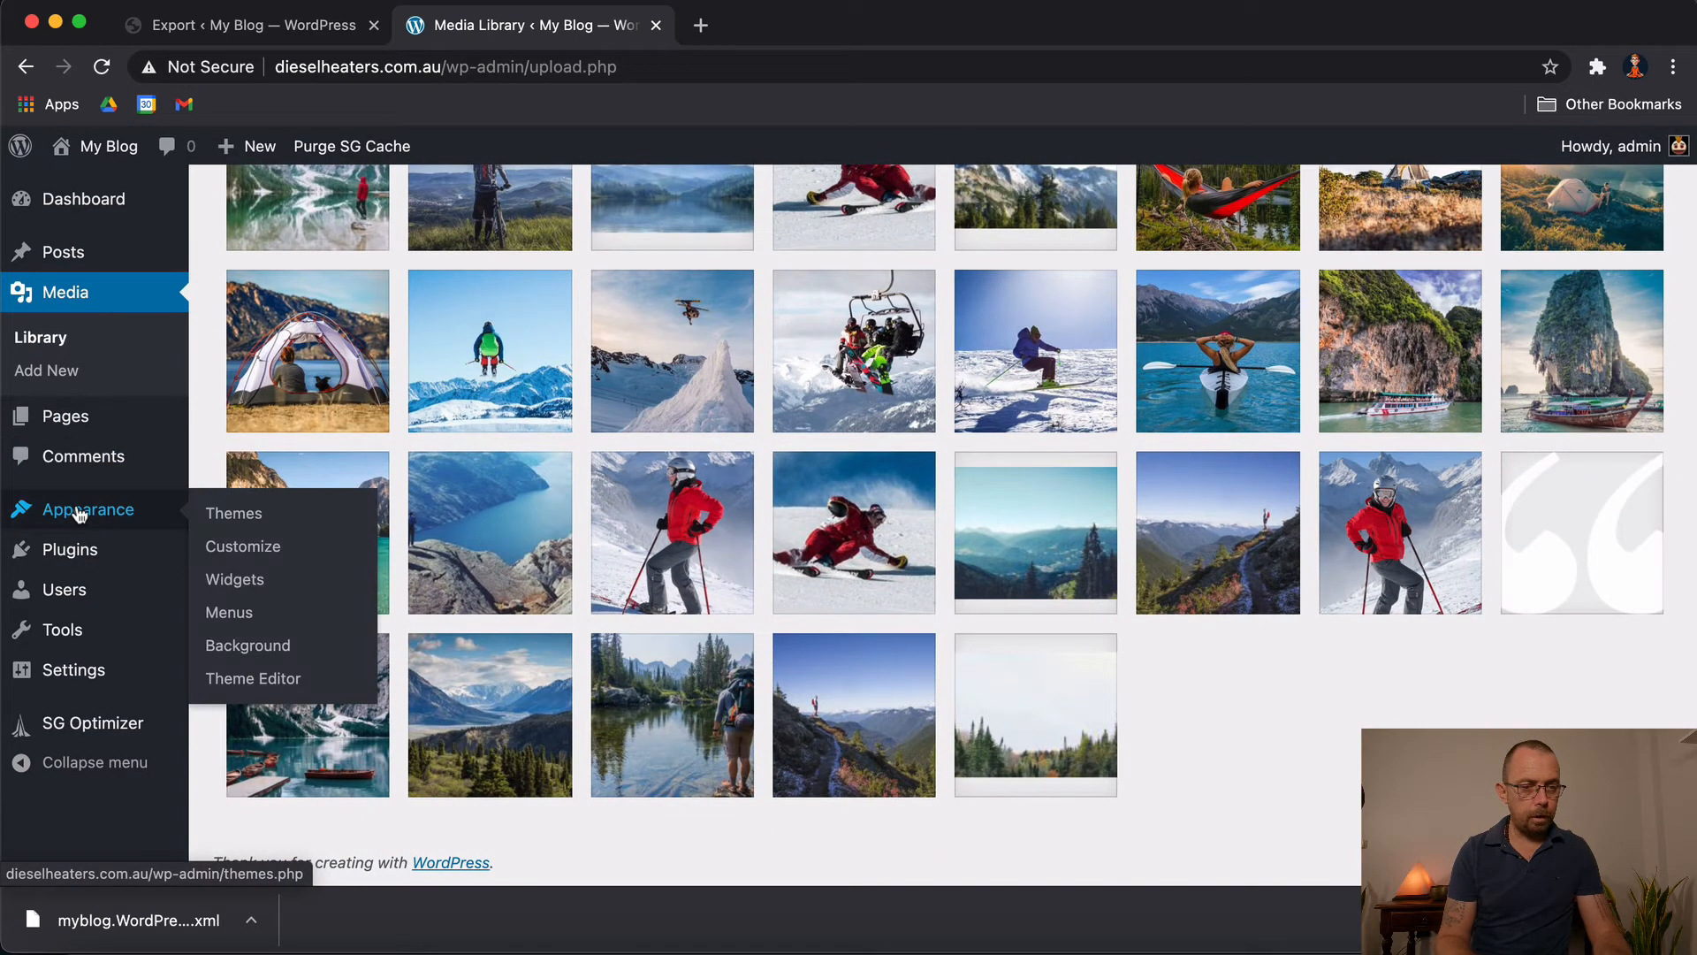
pyautogui.click(70, 549)
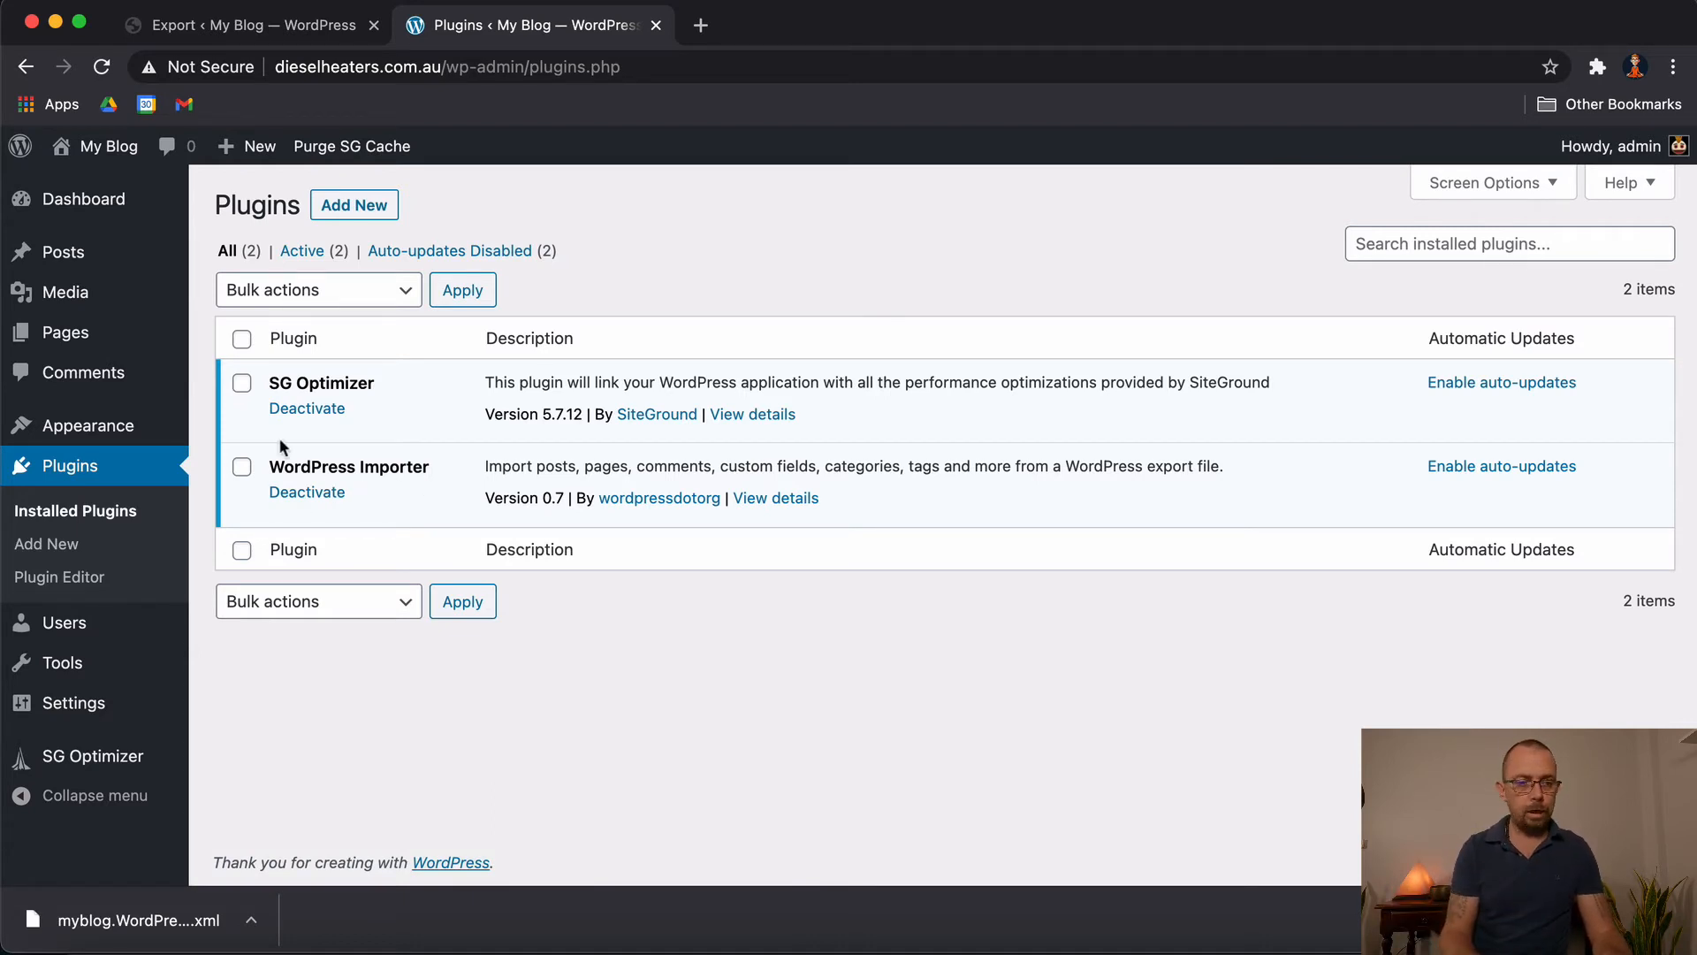
pyautogui.click(55, 346)
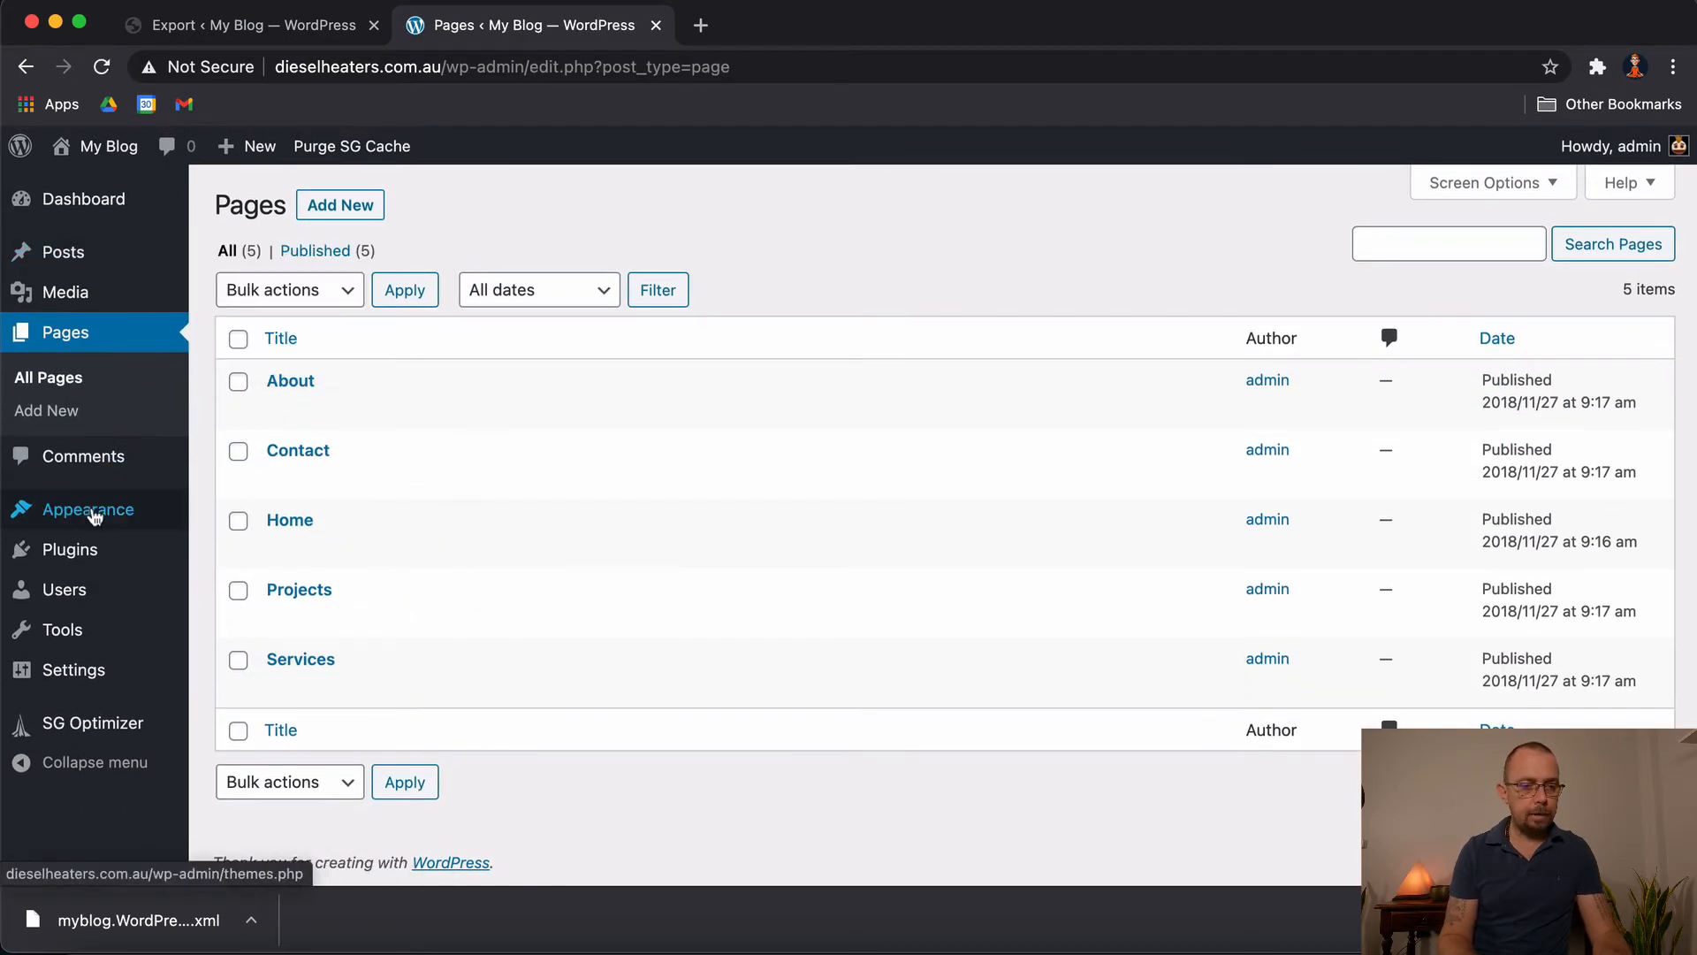
# View the installed themes on the dieselheaters.com.au site to see whether the old site's theme was transferred
pyautogui.moveTo(93, 511)
pyautogui.click(226, 511)
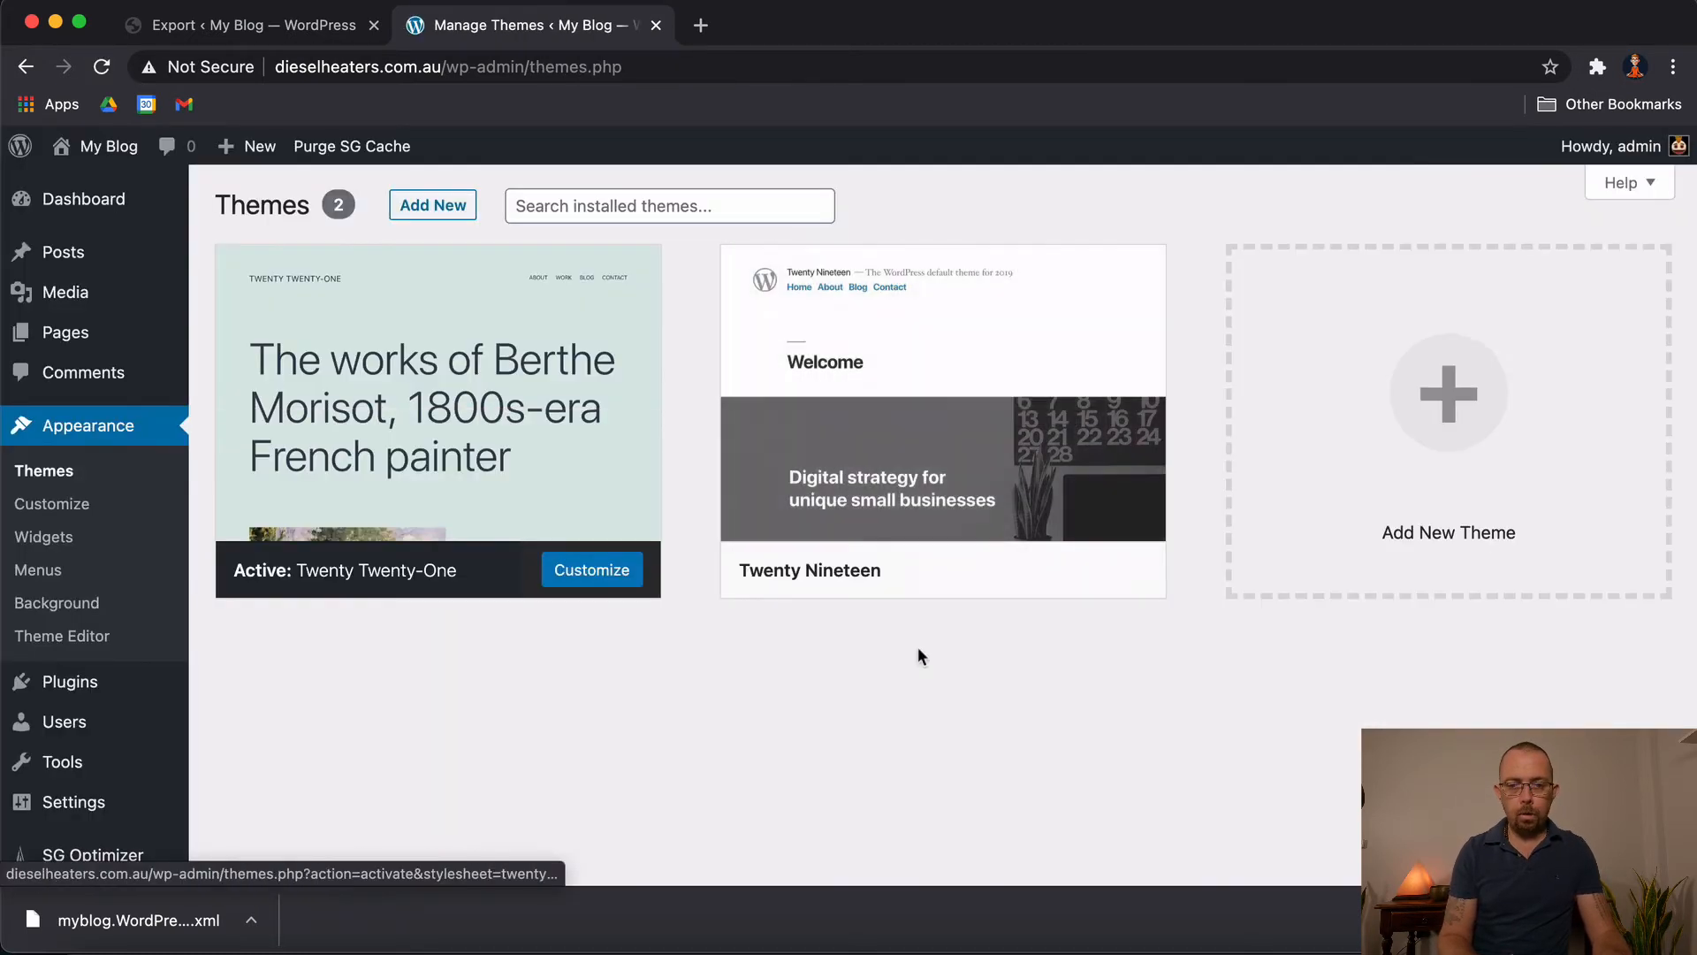
pyautogui.scroll(-1, 918, 648)
pyautogui.scroll(1, 918, 648)
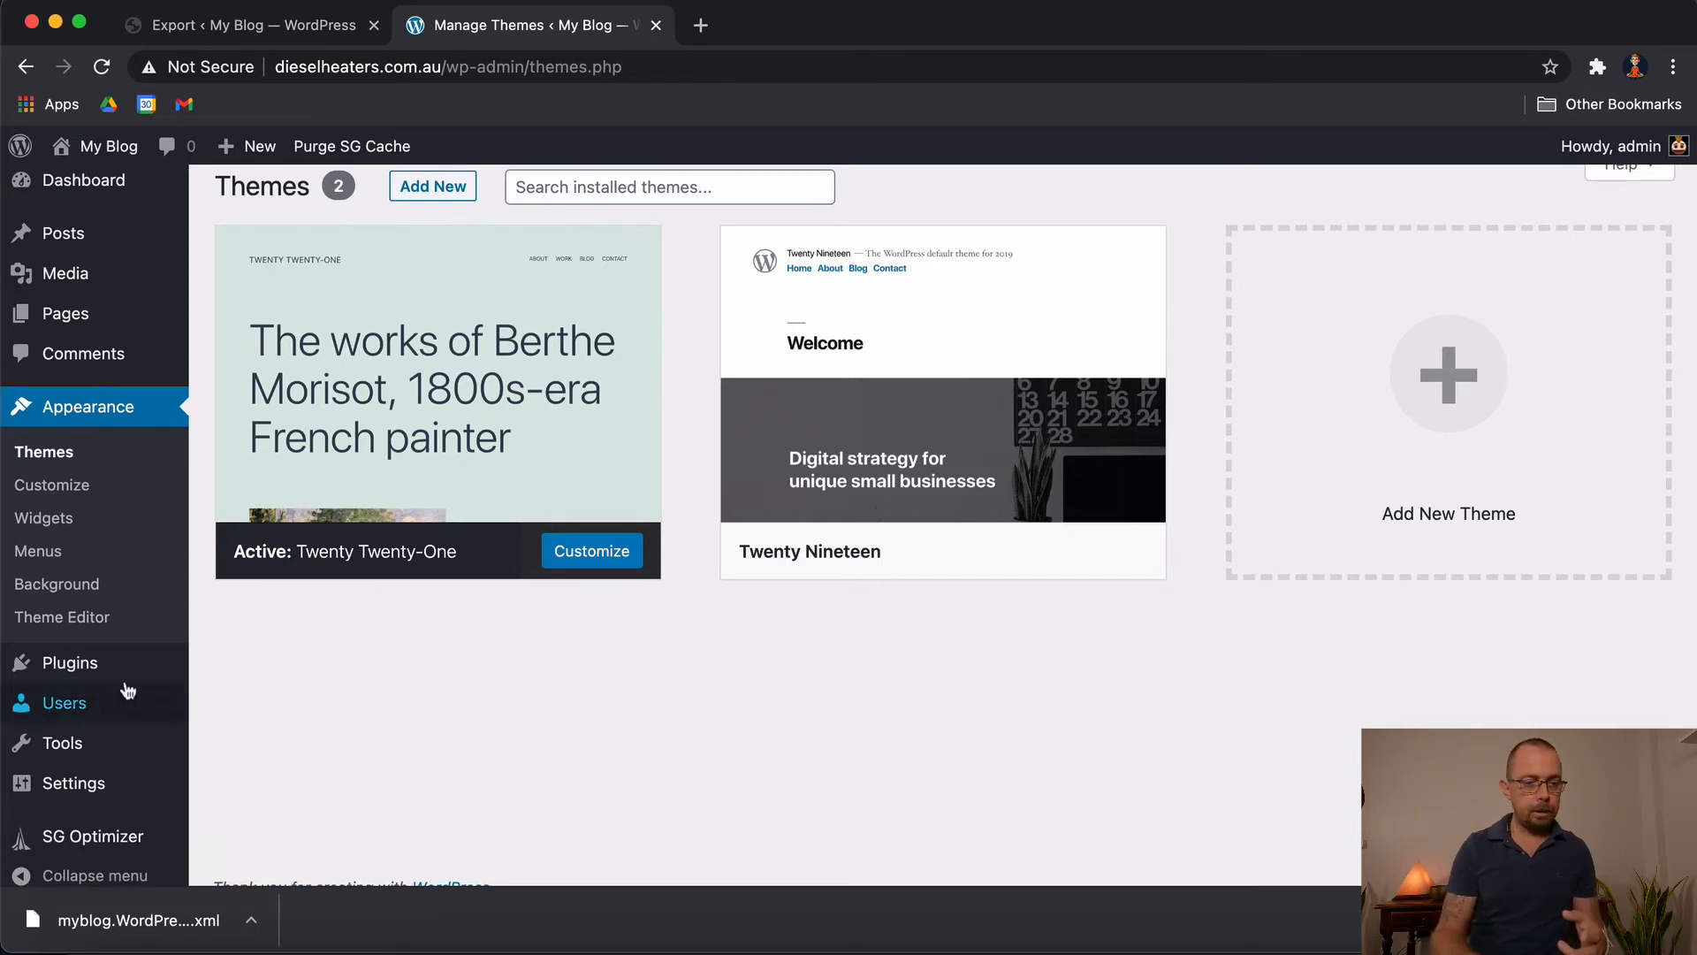
# Check the post categories and the post tags on the dieselheaters.com.au site
pyautogui.moveTo(80, 243)
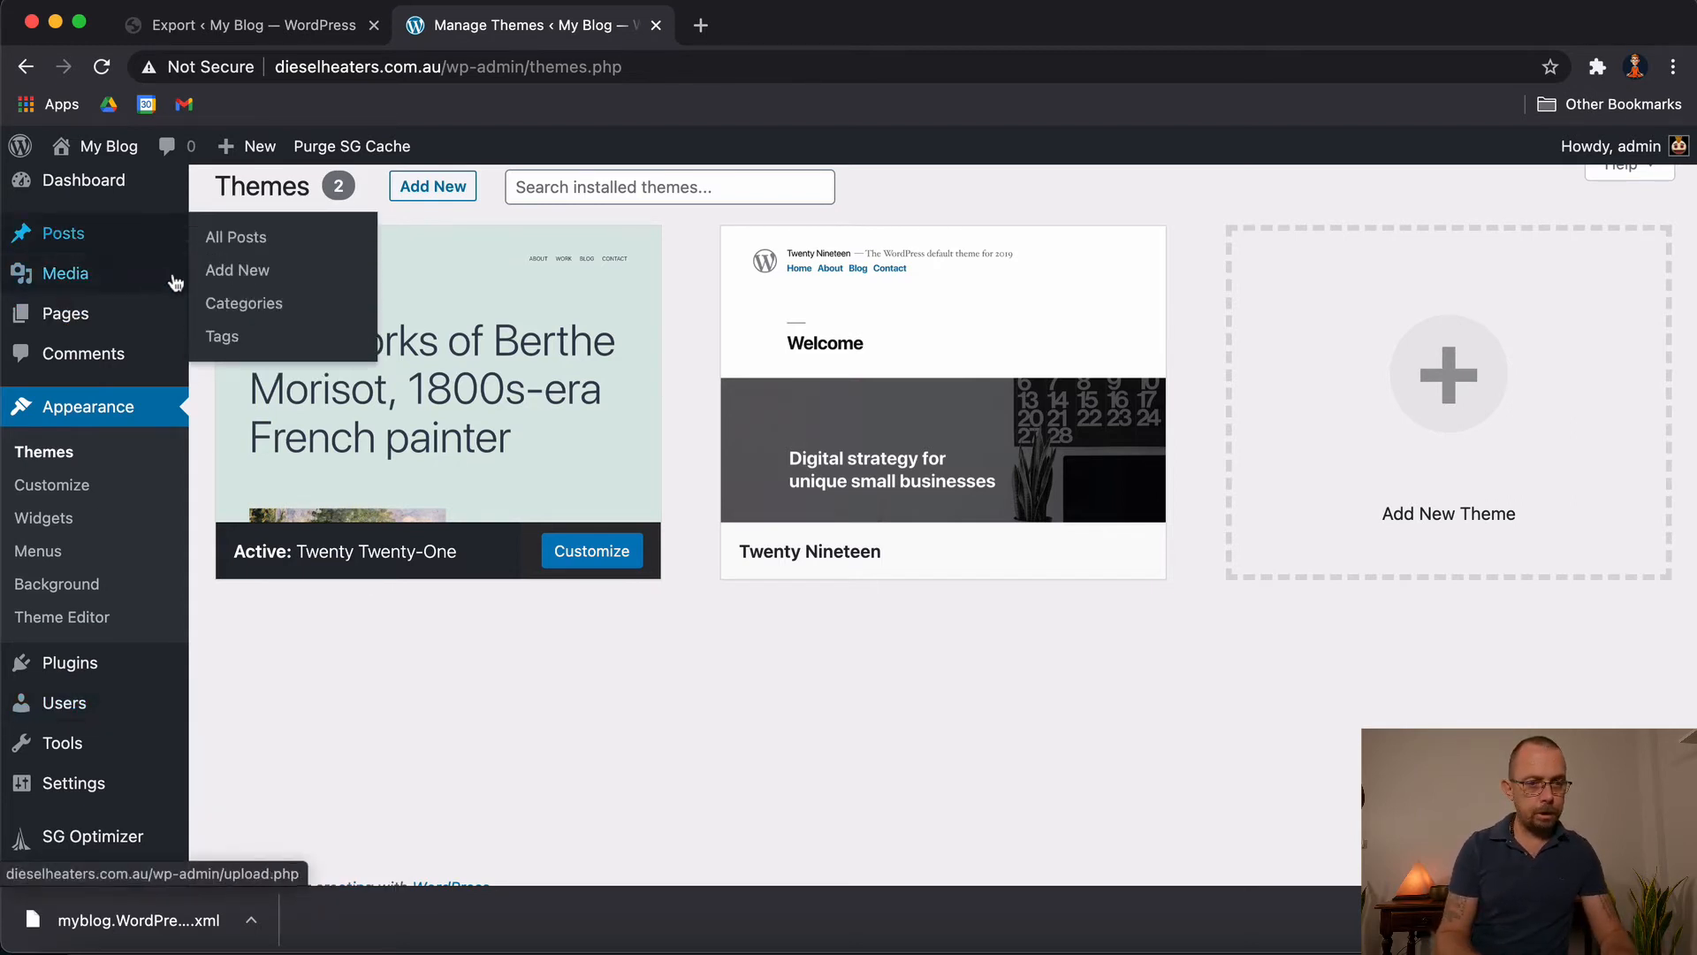
pyautogui.click(231, 303)
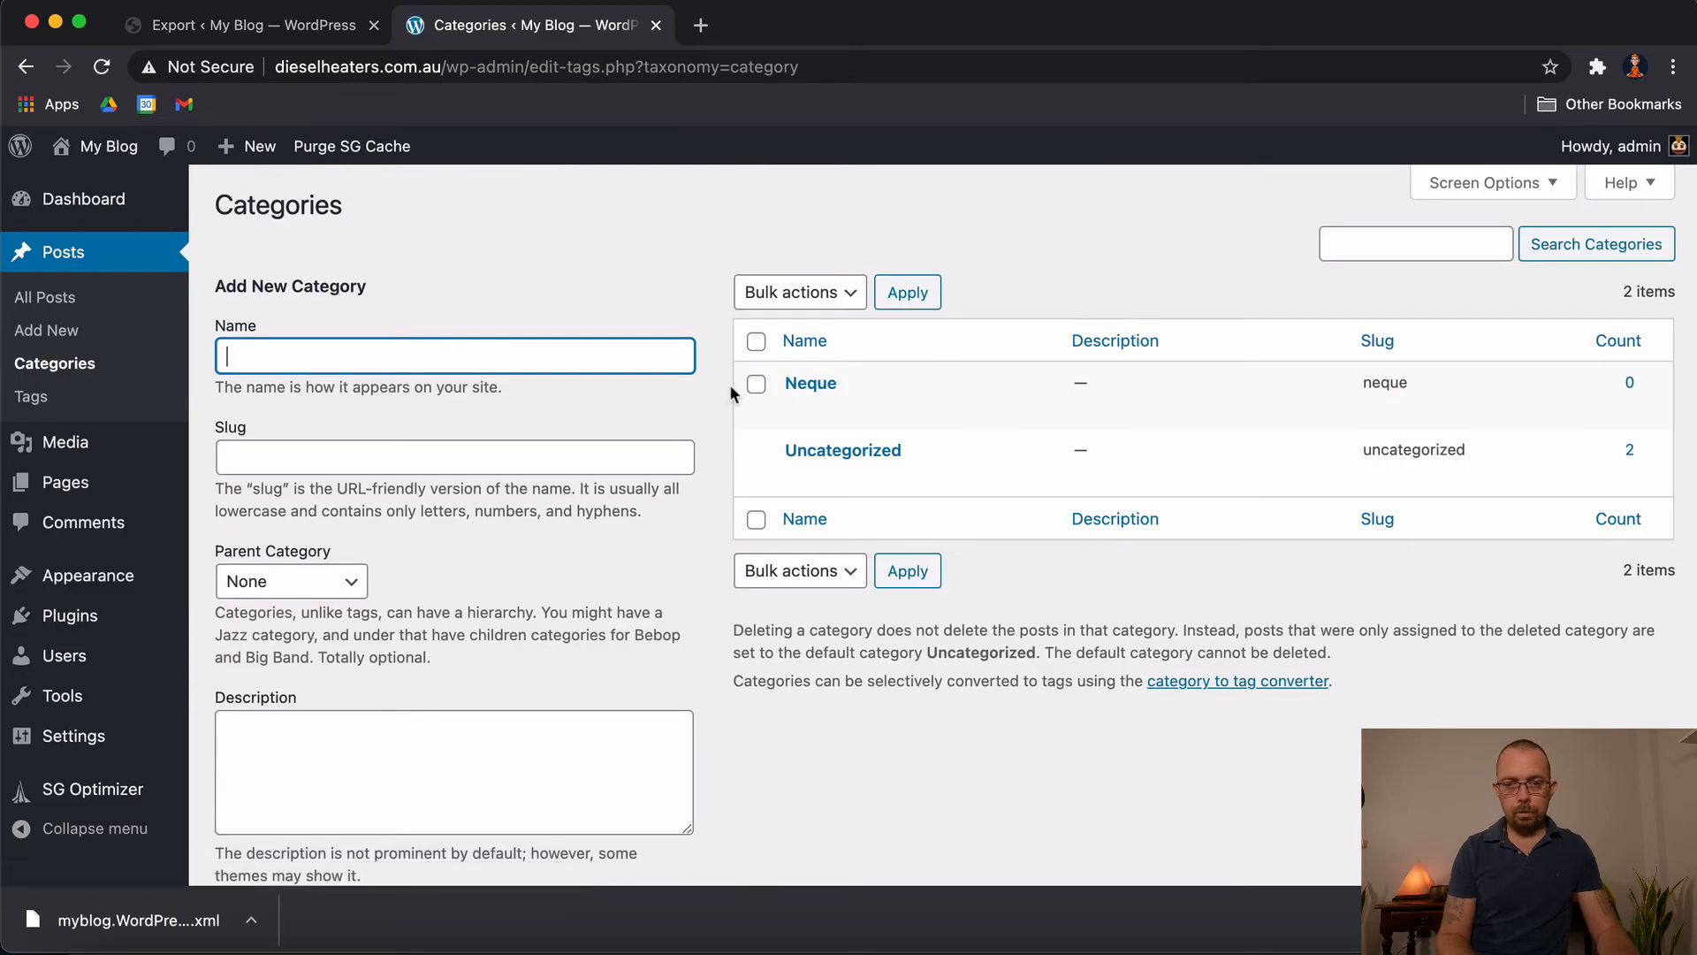
pyautogui.moveTo(828, 394)
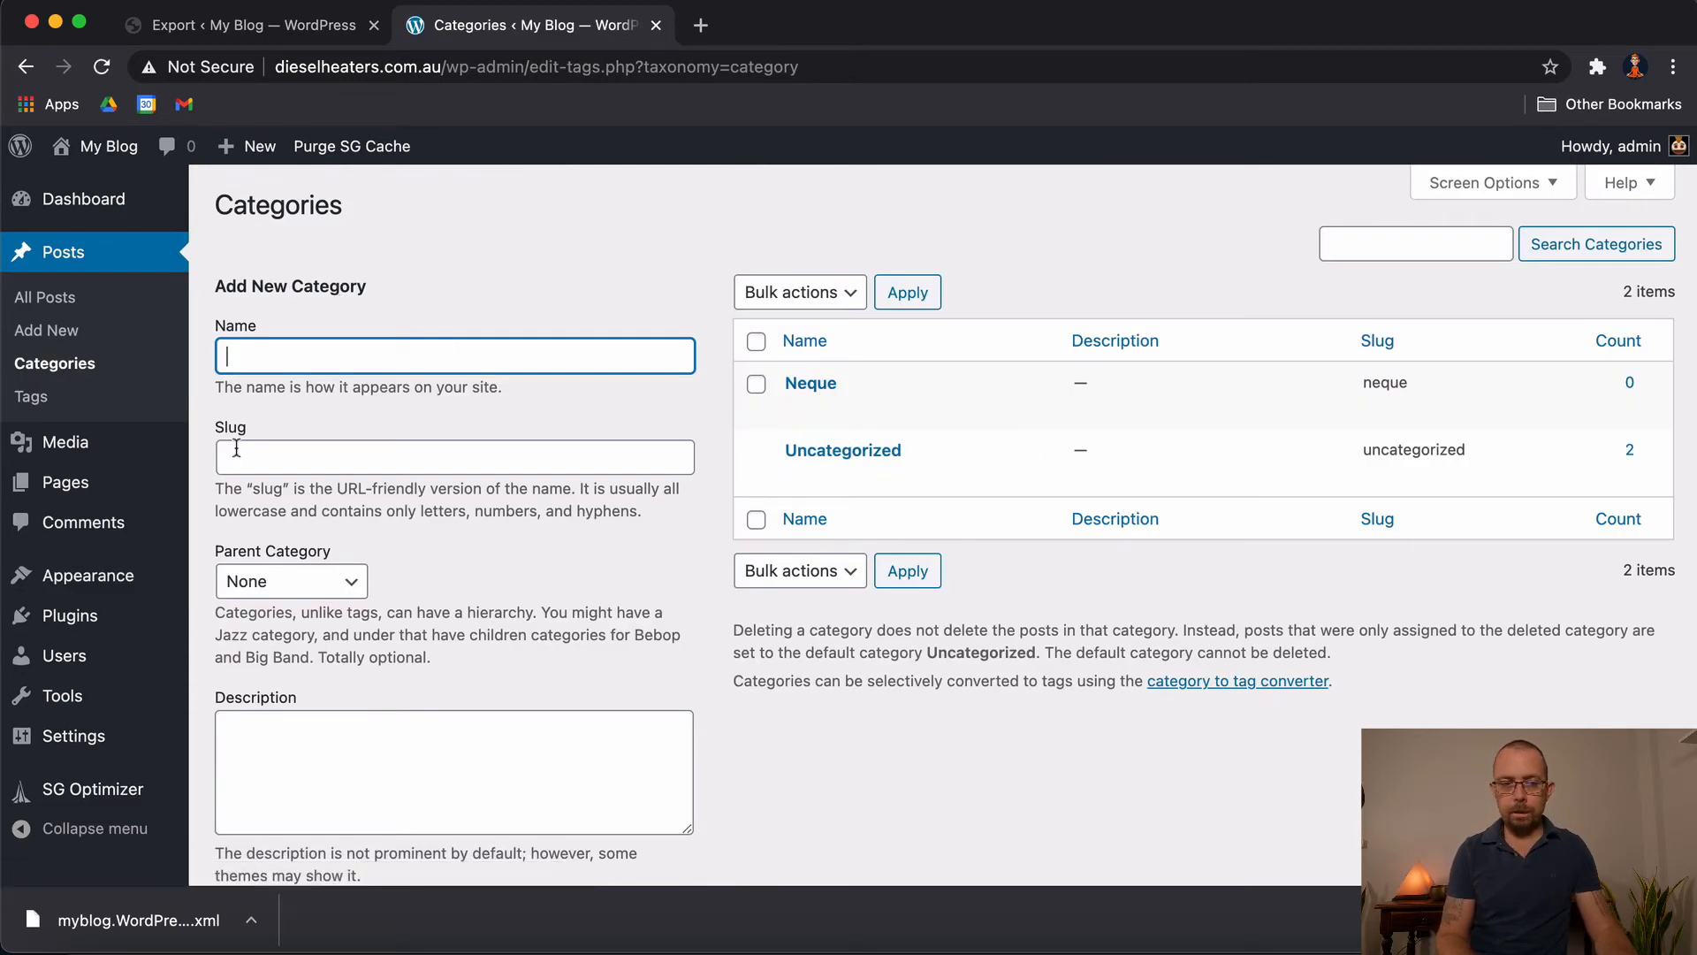
pyautogui.click(46, 393)
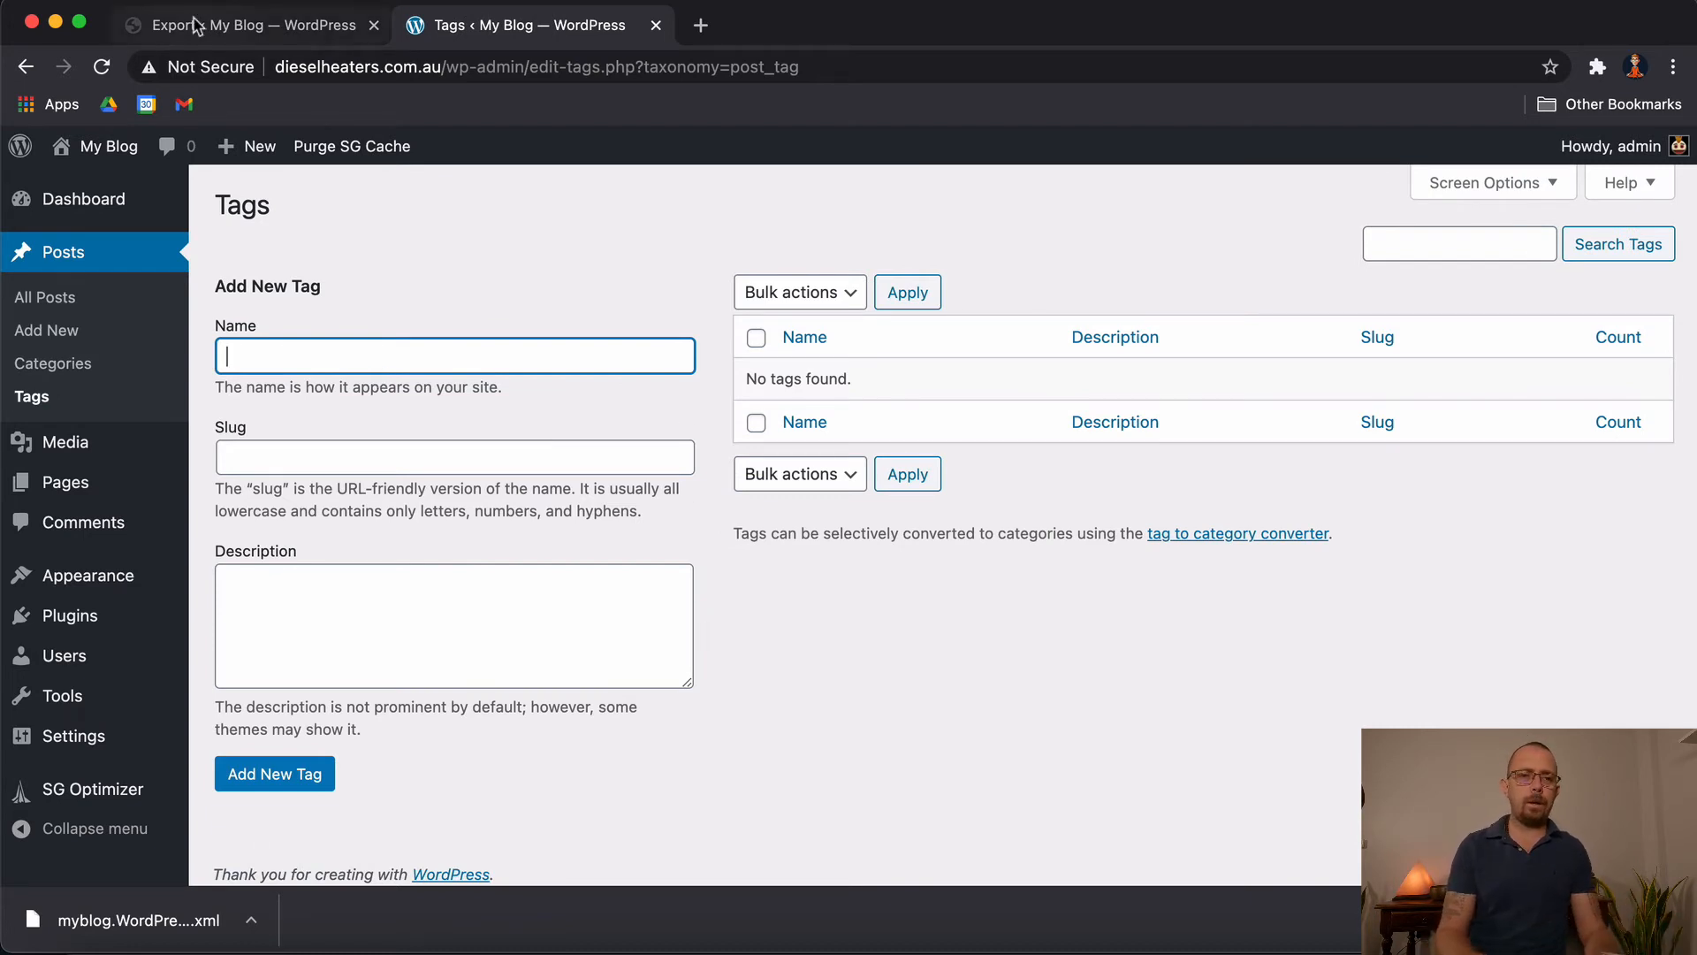
# Switch to the synthertekcarhoists.com.au admin and view its Site Health status
pyautogui.click(239, 25)
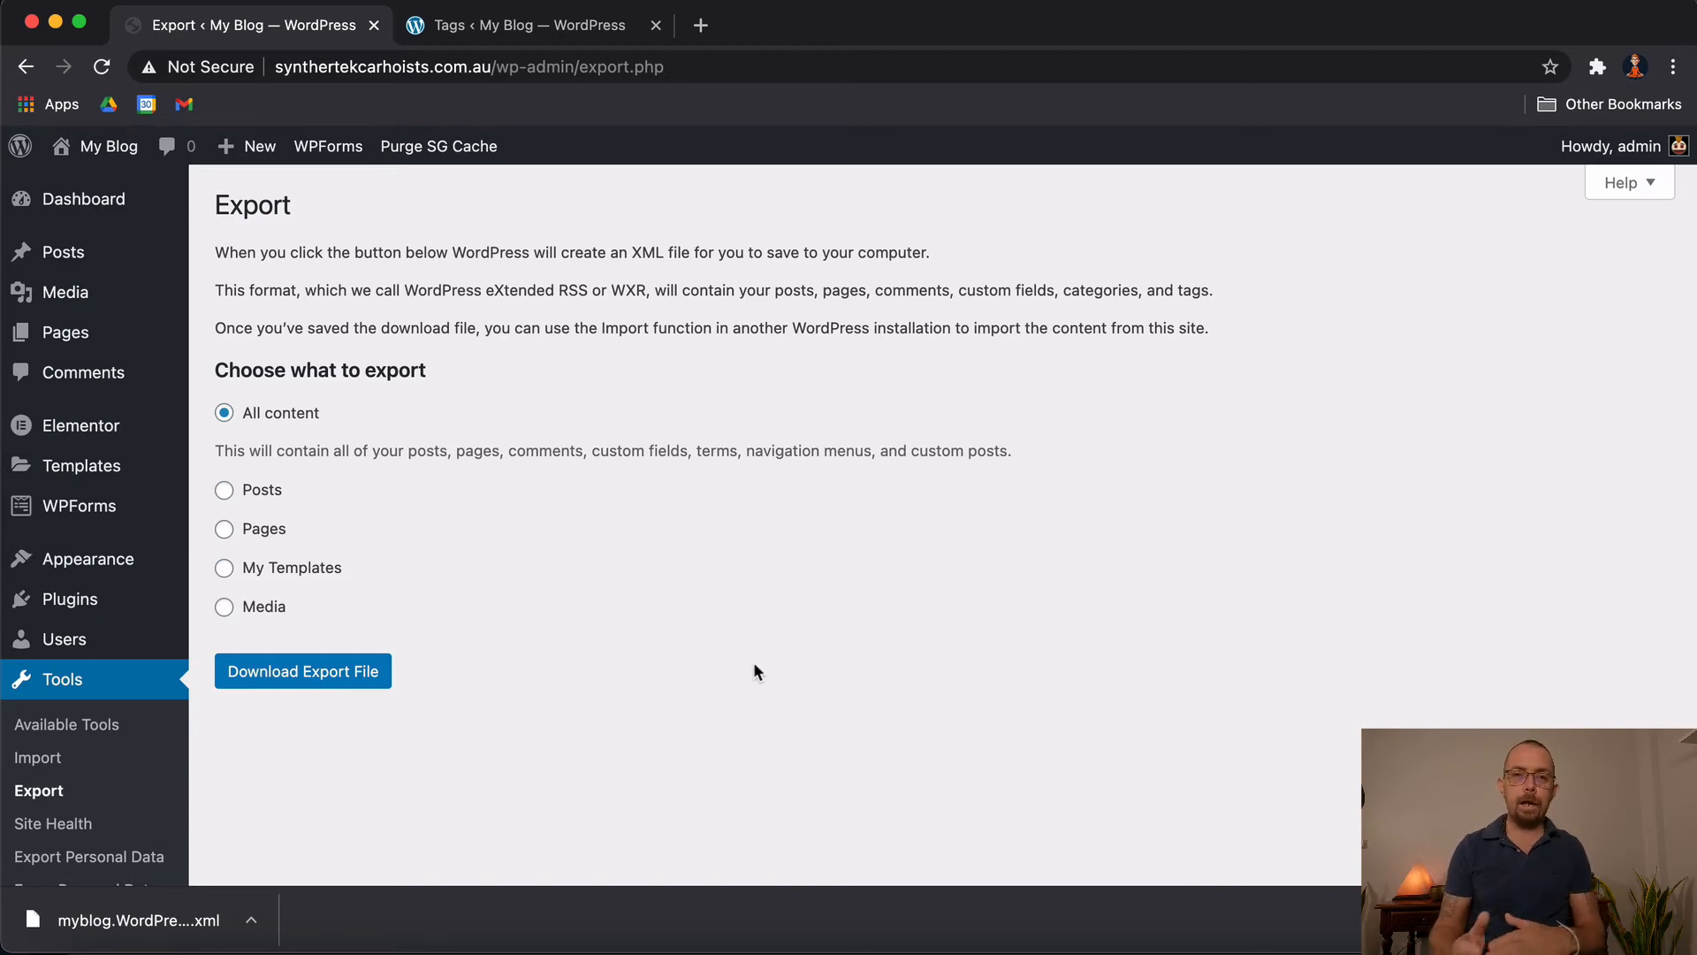
pyautogui.scroll(-3, 102, 741)
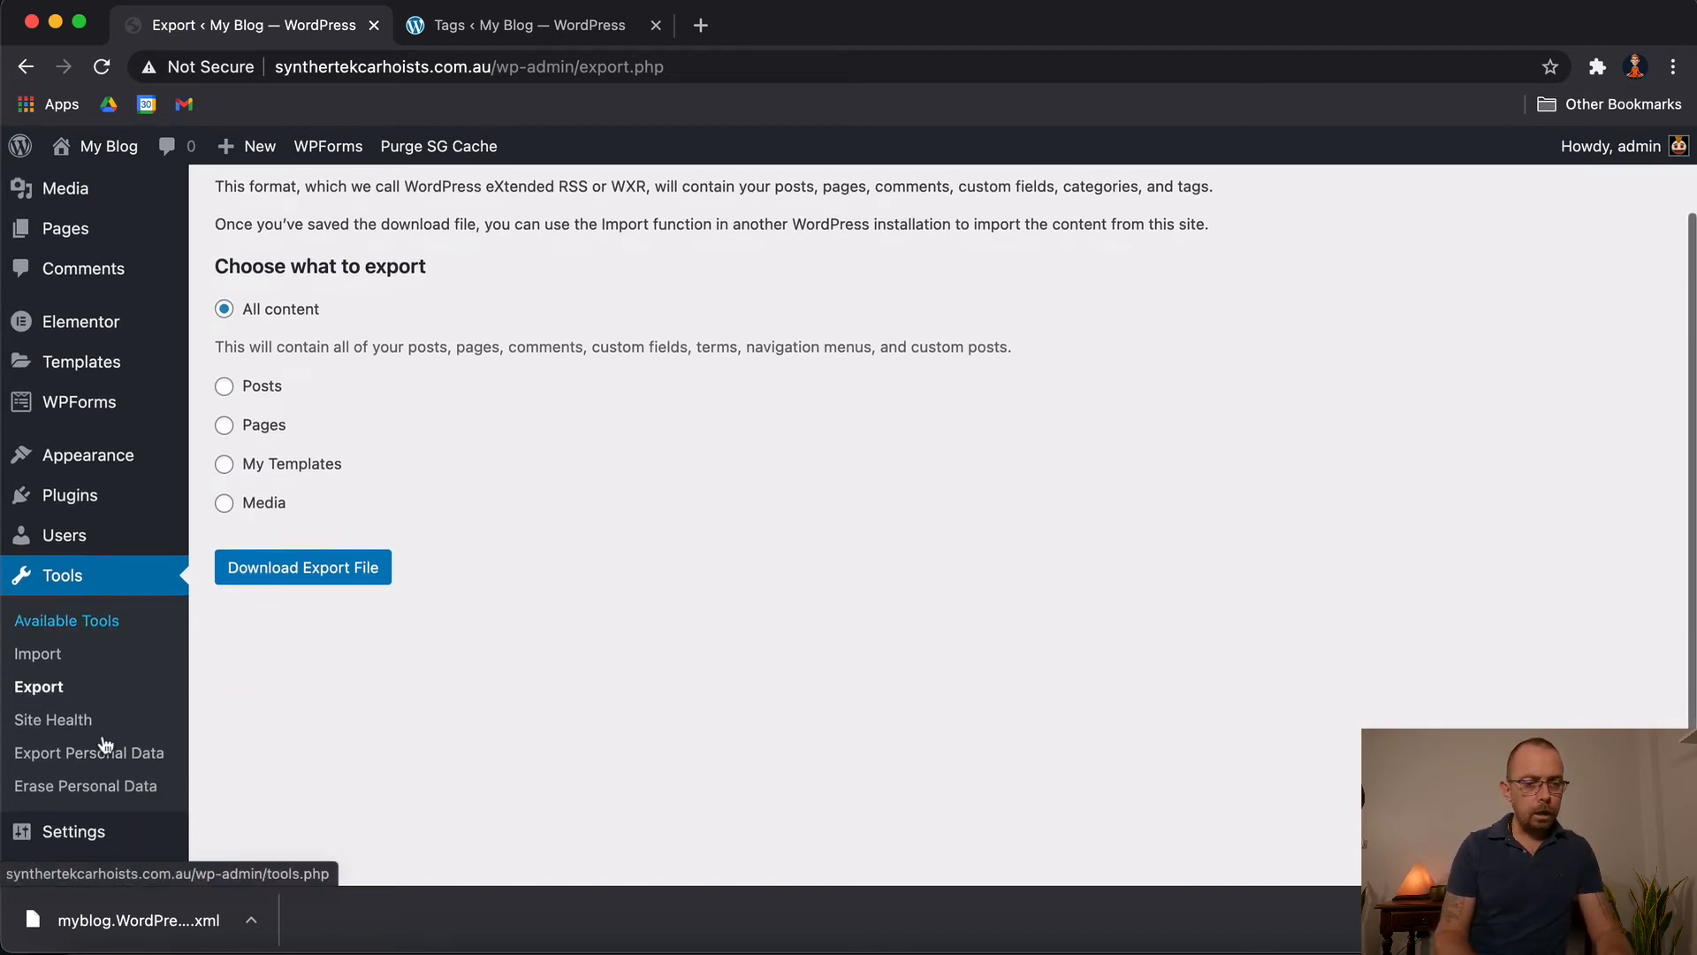
pyautogui.scroll(-1, 648, 531)
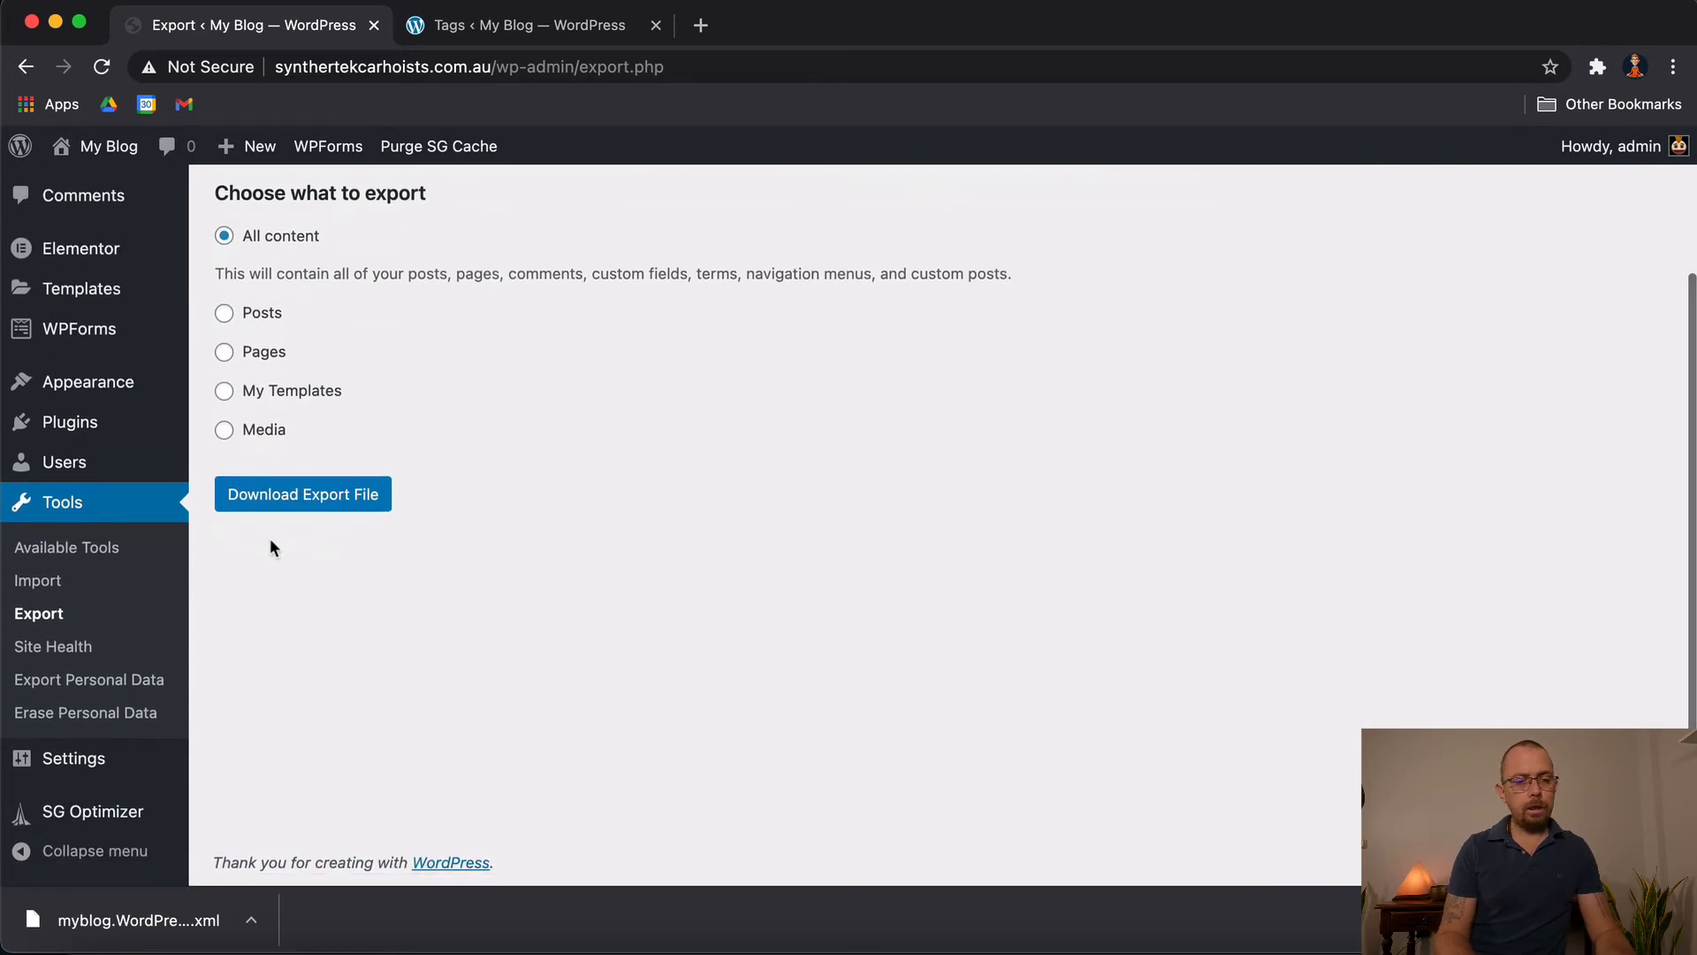
pyautogui.click(64, 652)
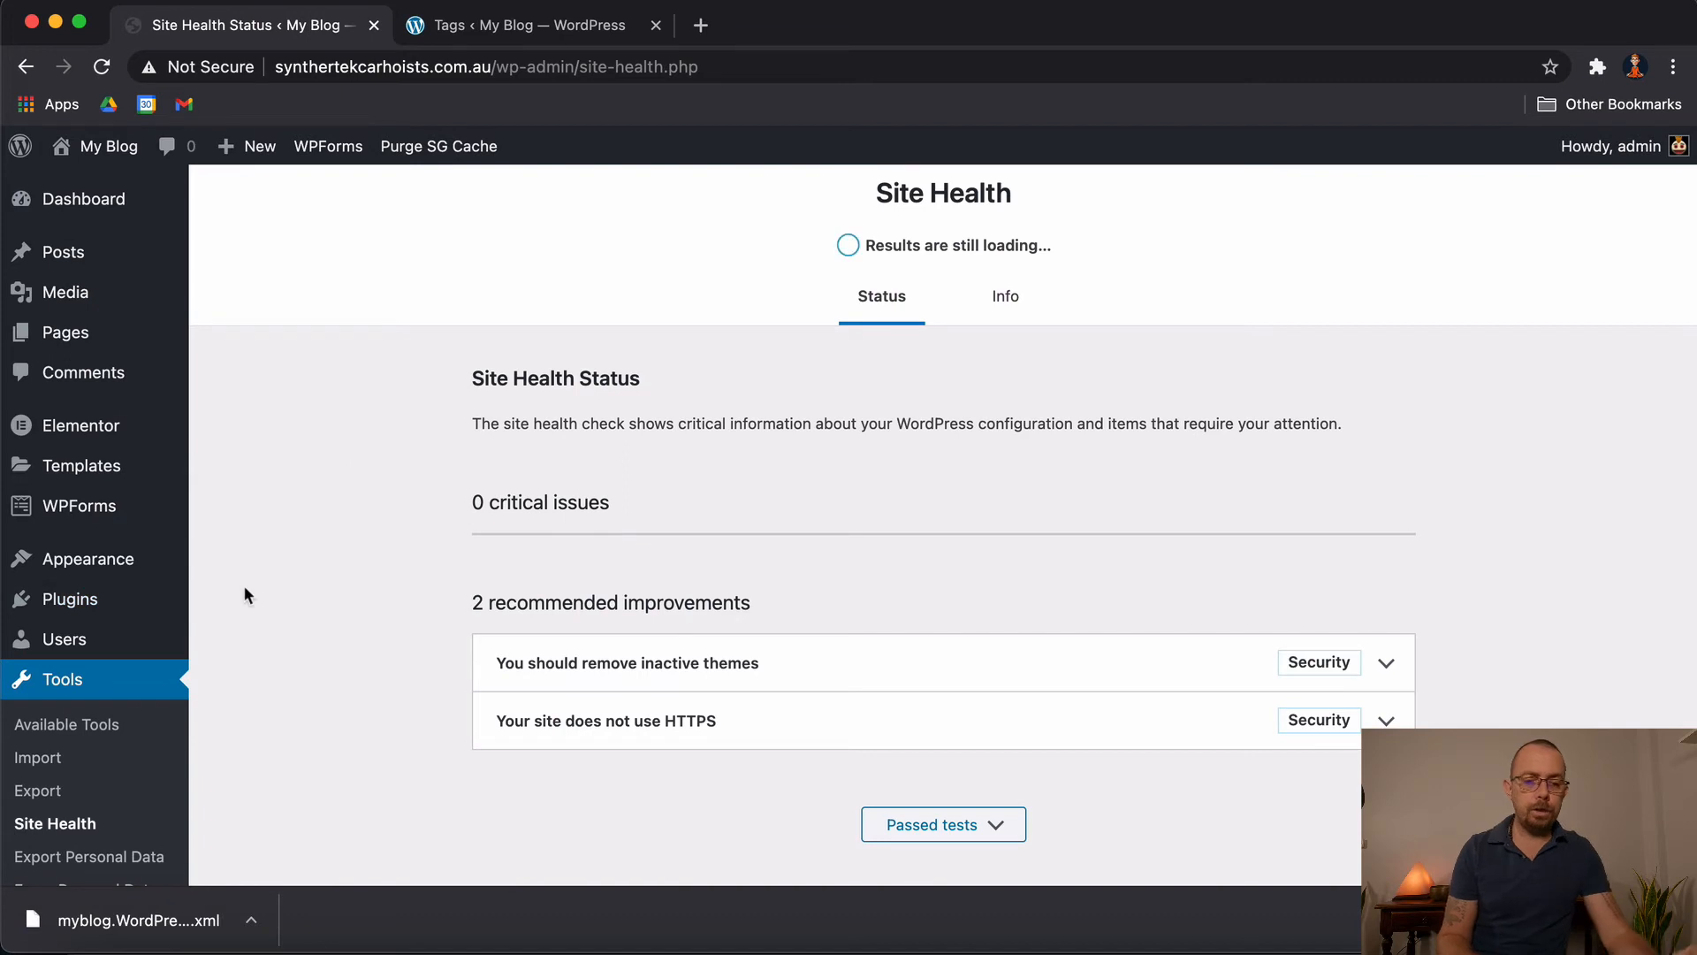
pyautogui.scroll(-2, 802, 579)
pyautogui.scroll(2, 803, 579)
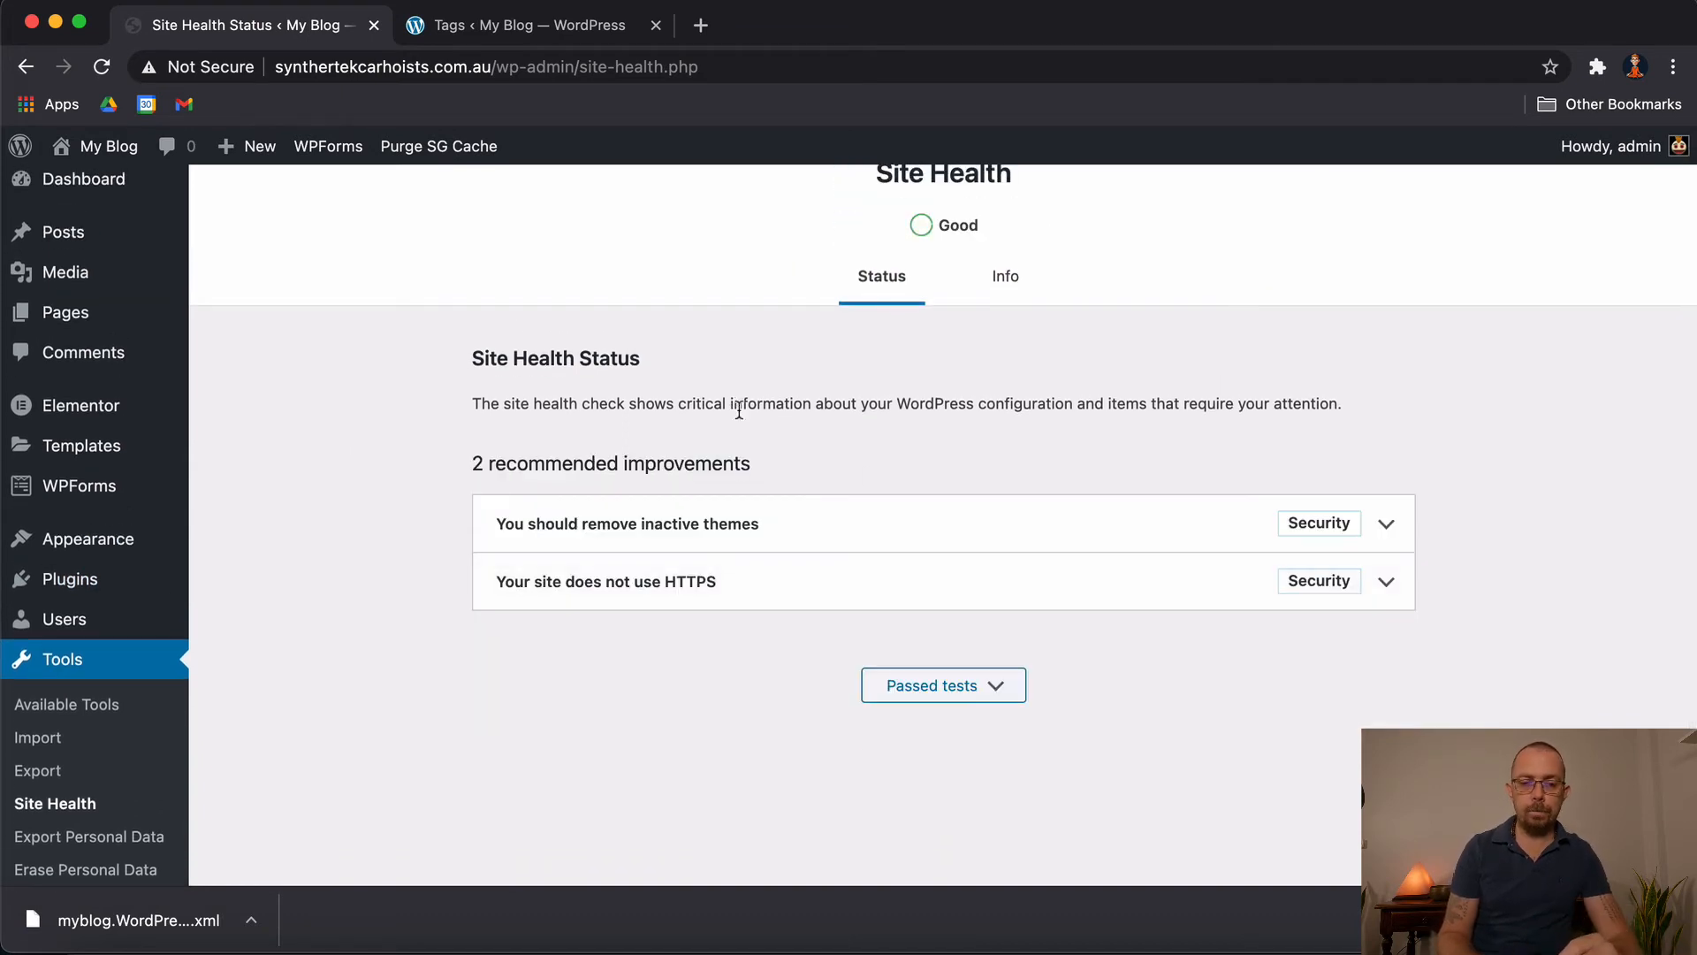
# Read the details of the Site Health recommendations on removing inactive themes and on the site not using HTTPS
pyautogui.click(729, 534)
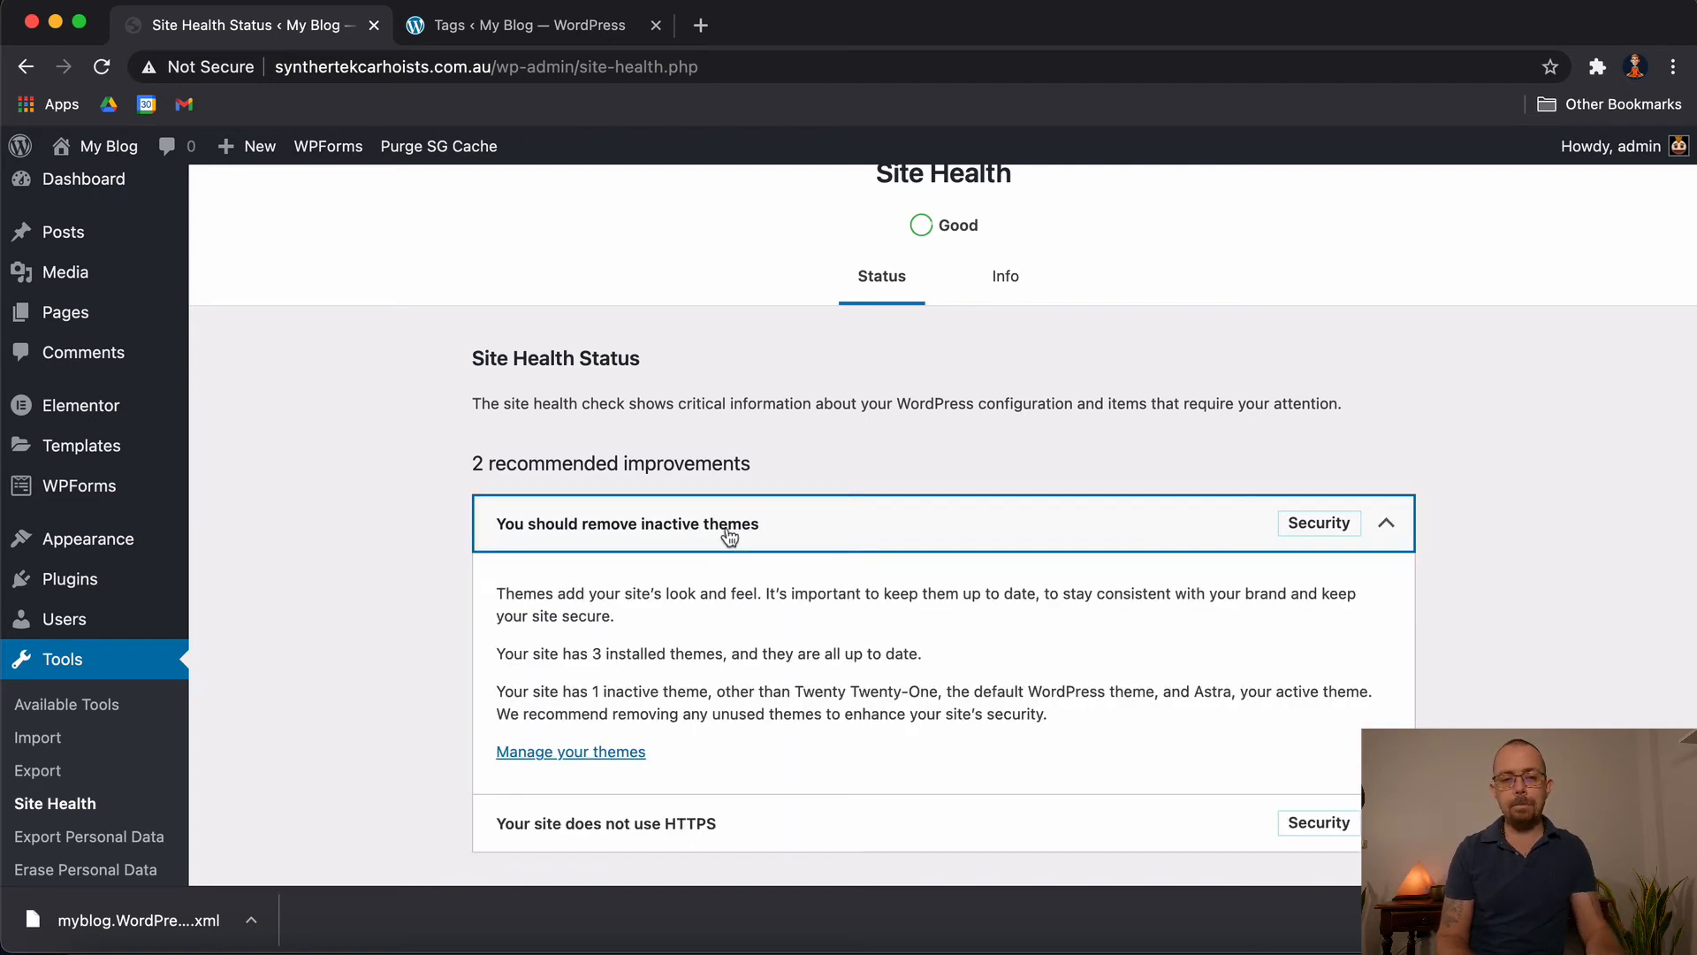
pyautogui.moveTo(528, 657); pyautogui.dragTo(573, 656)
pyautogui.click(611, 656)
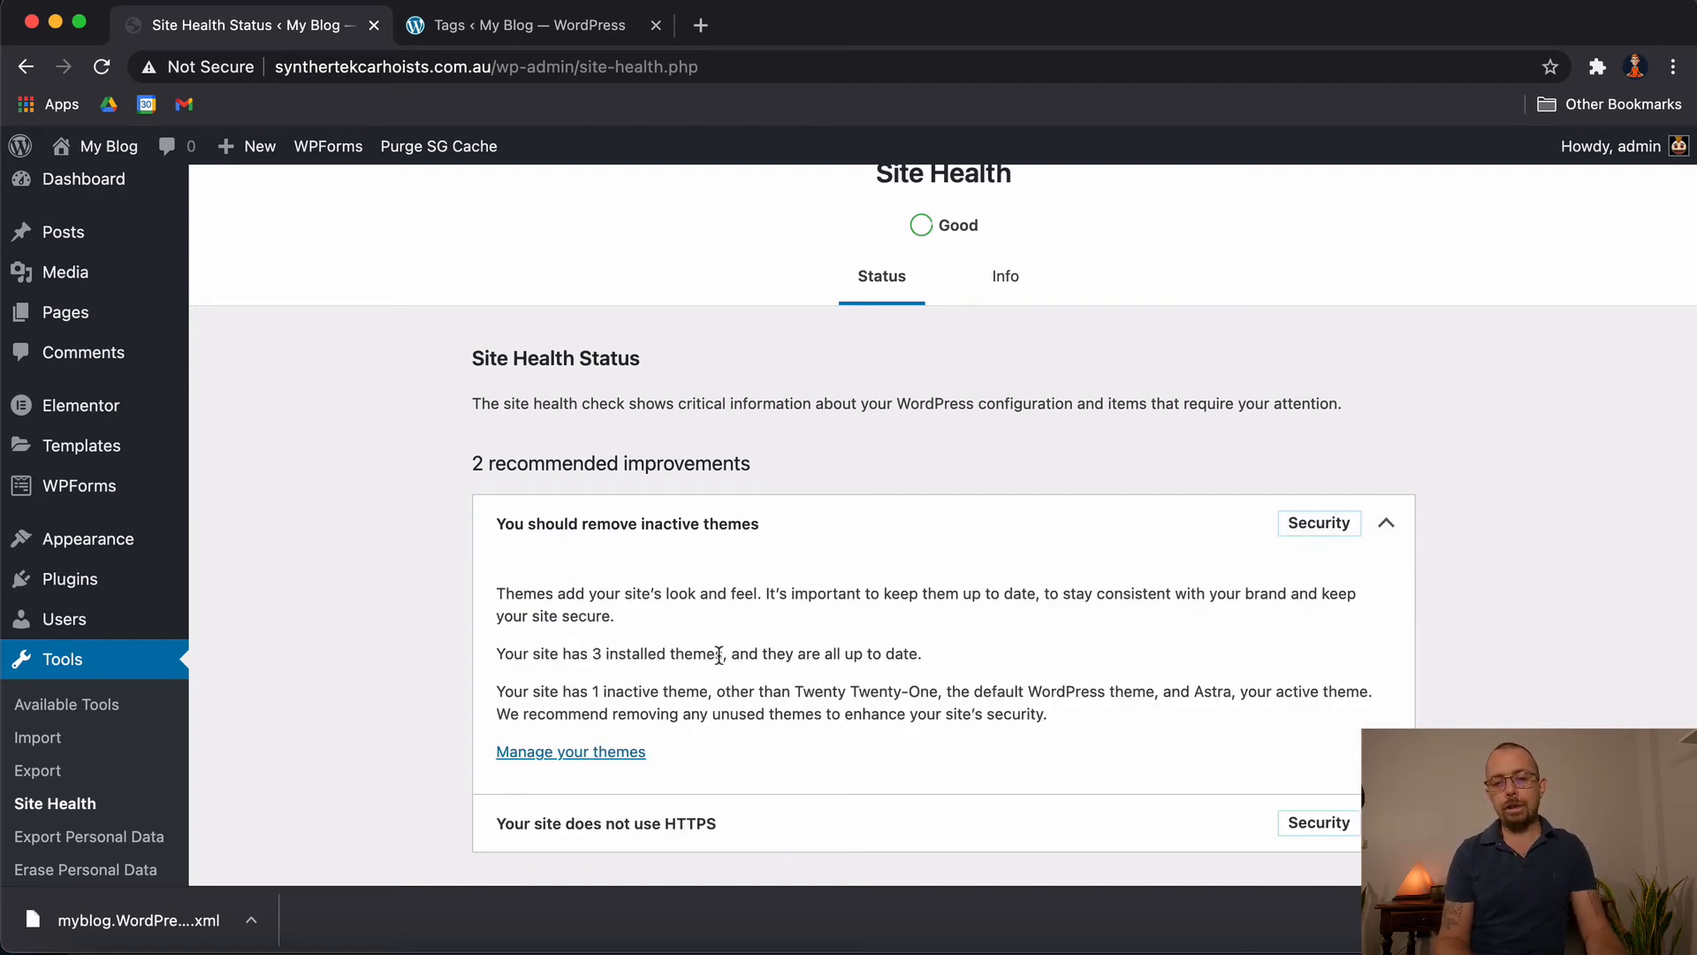
pyautogui.moveTo(766, 653); pyautogui.dragTo(844, 653)
pyautogui.click(825, 652)
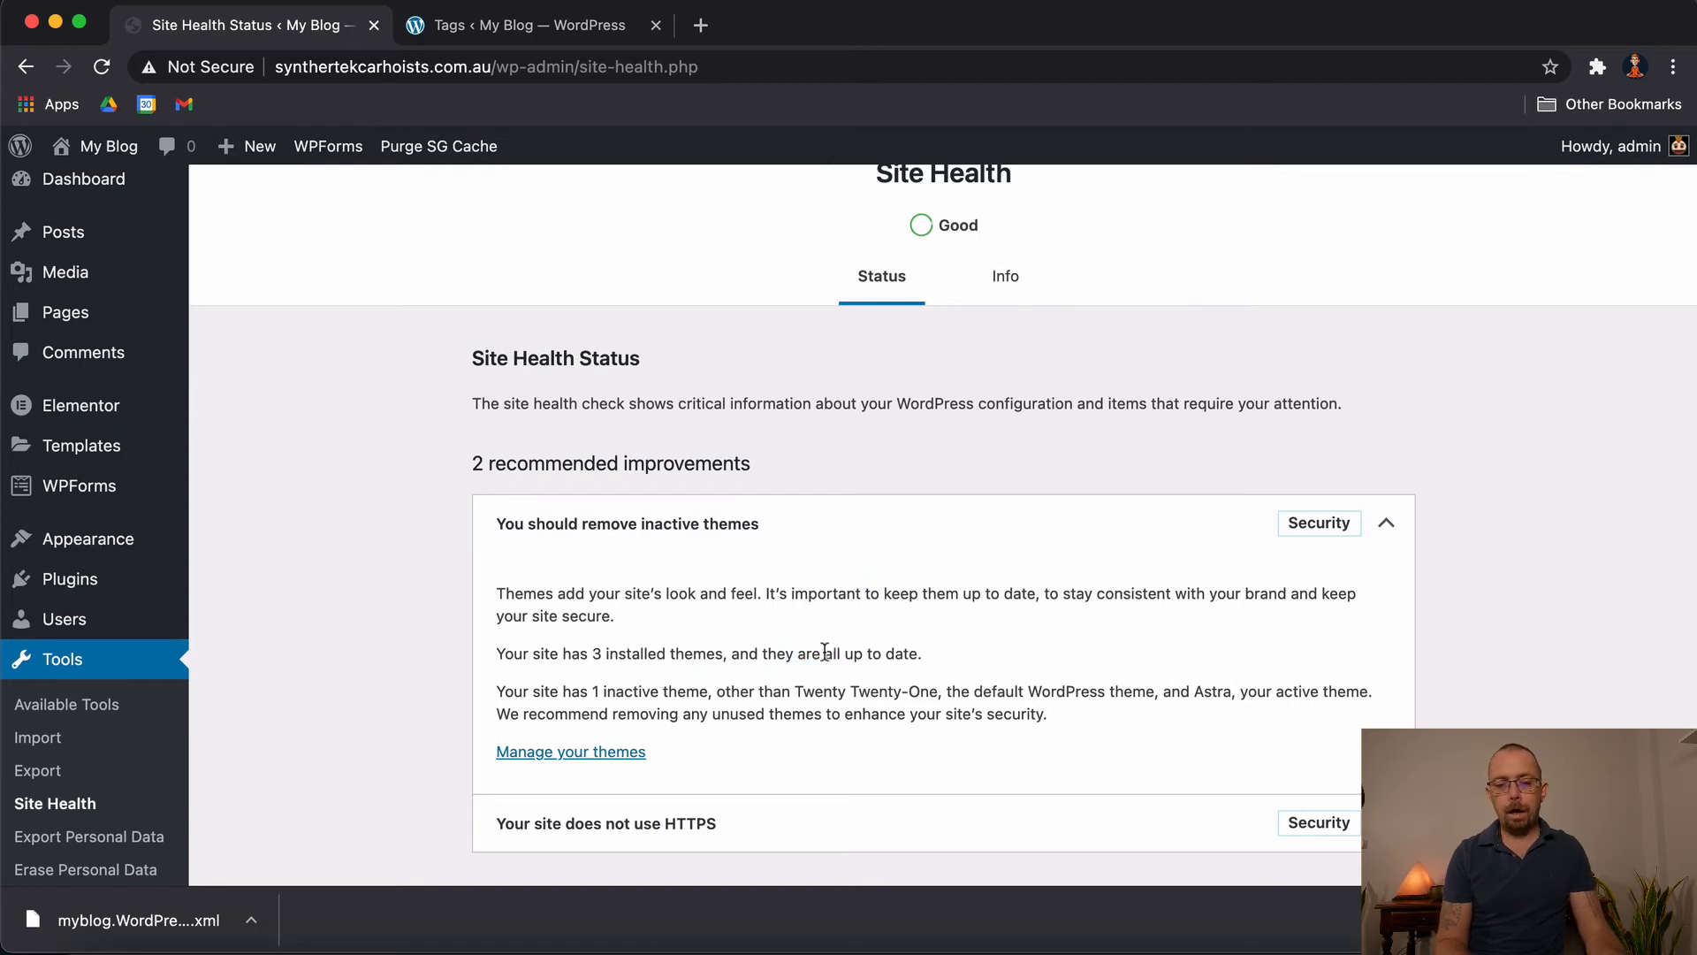
pyautogui.moveTo(590, 694); pyautogui.dragTo(649, 694)
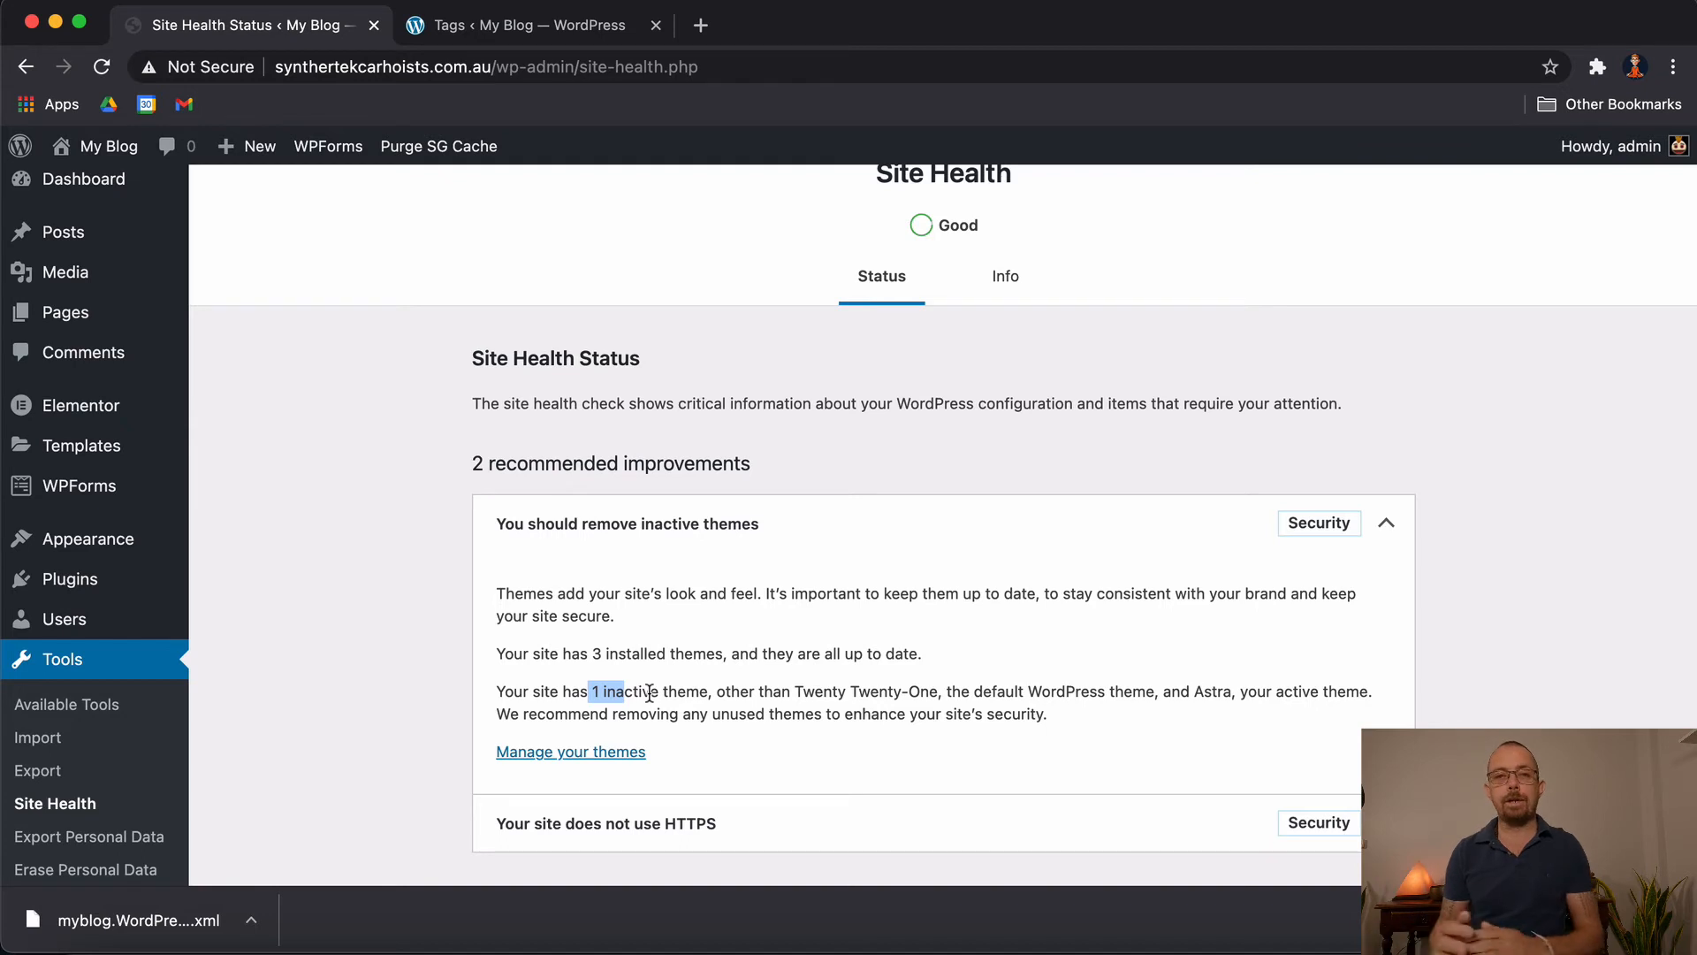
pyautogui.click(712, 527)
pyautogui.click(744, 583)
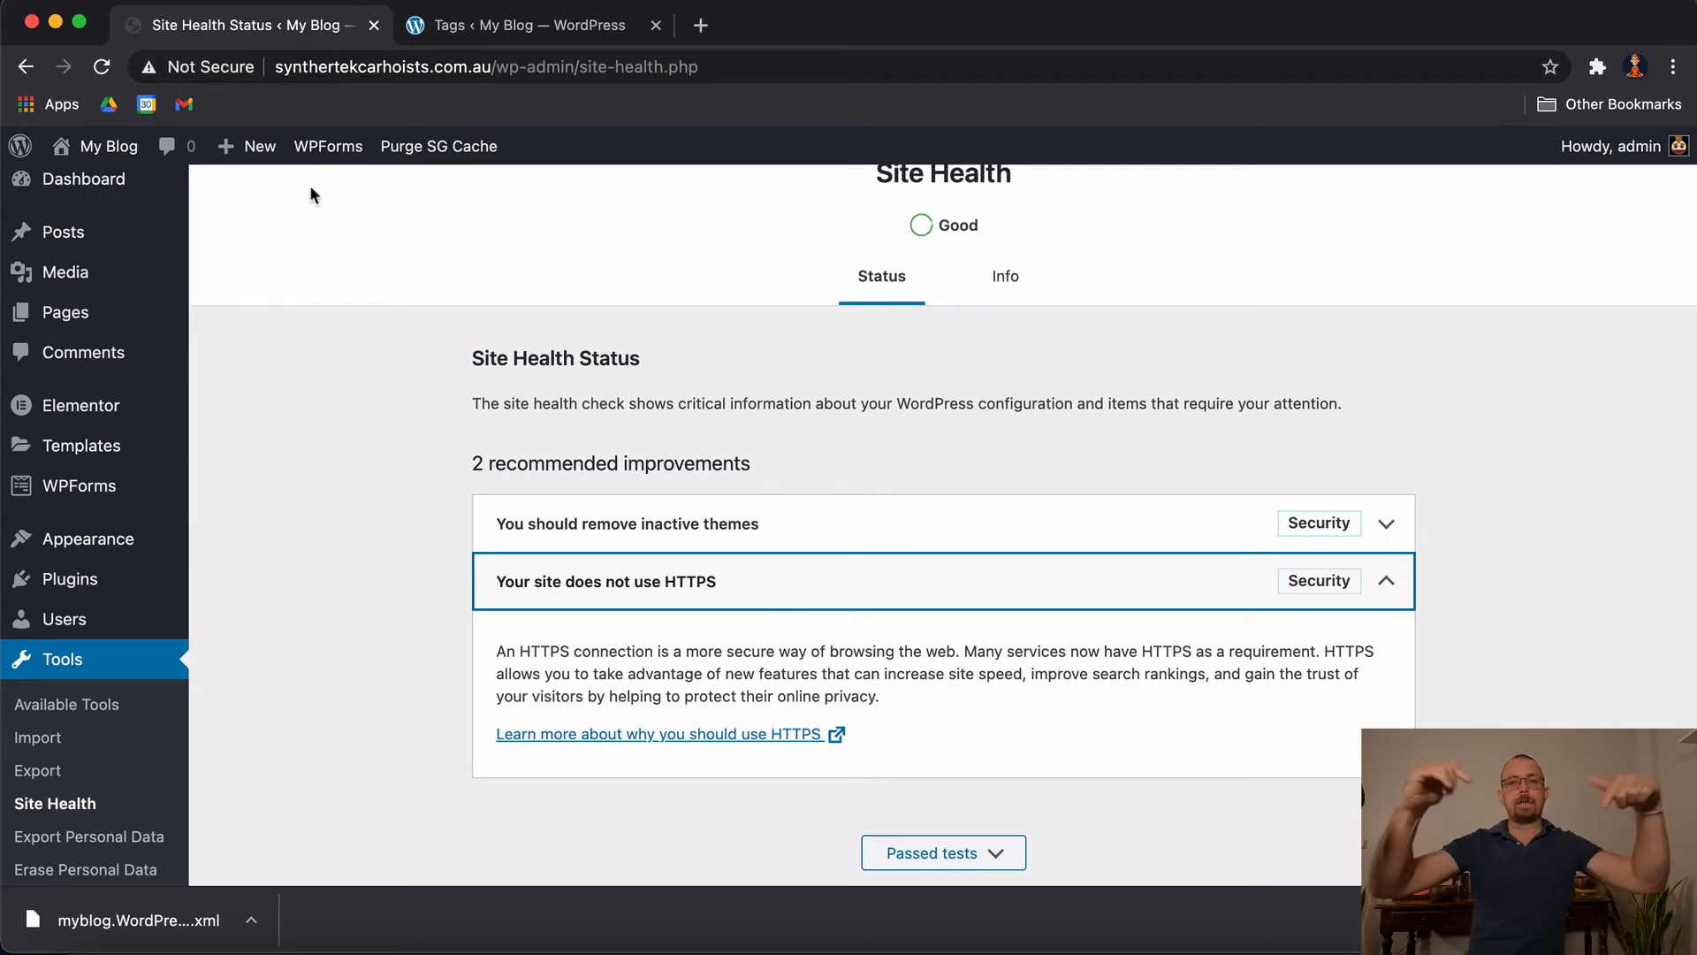
pyautogui.click(630, 602)
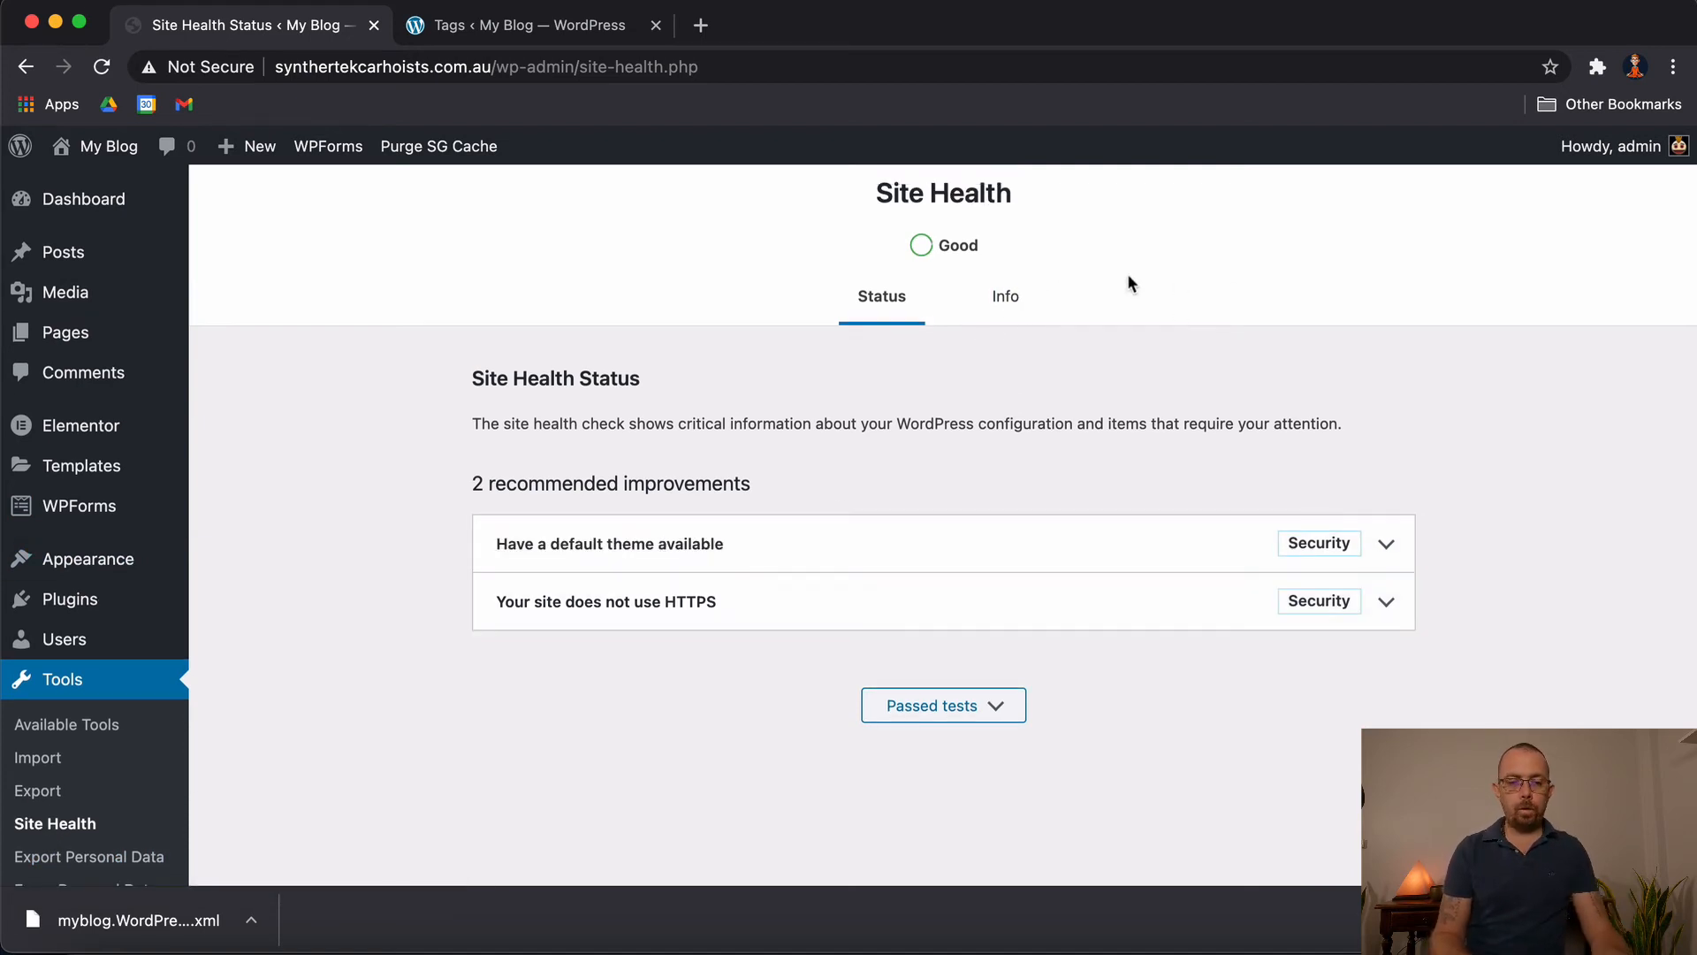
# Open the Site Health Info page and review the WordPress section's details, collapsing the section when done
pyautogui.click(999, 301)
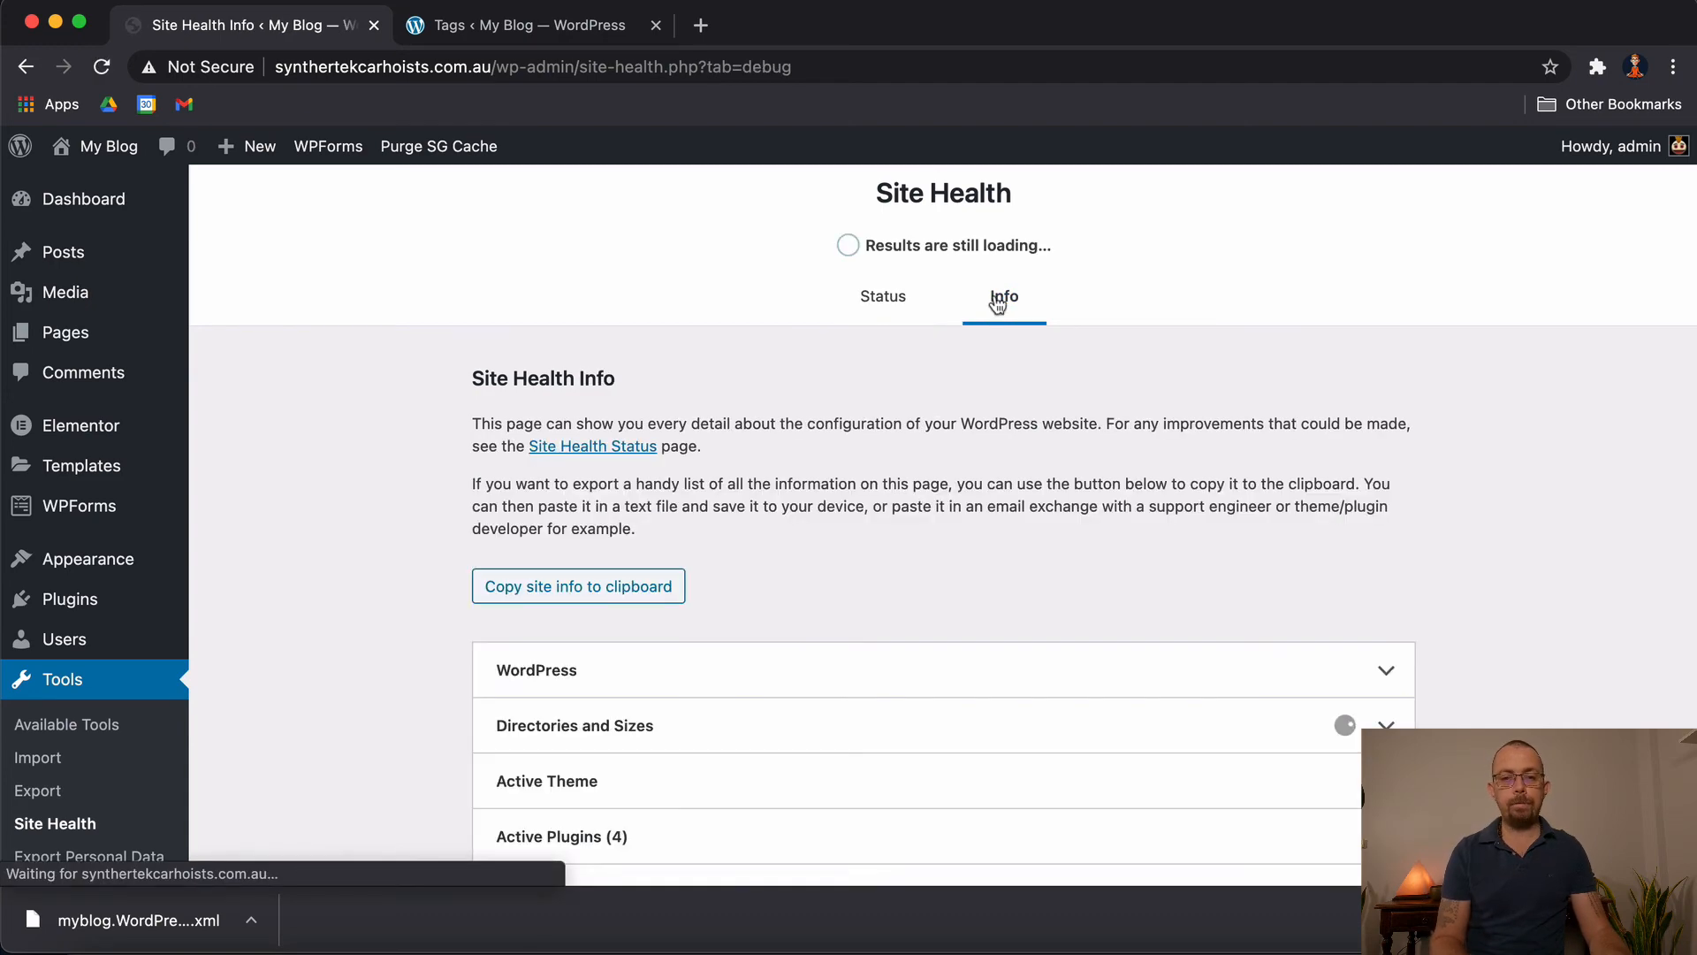
pyautogui.scroll(-3, 1058, 574)
pyautogui.click(863, 552)
pyautogui.scroll(-3, 860, 548)
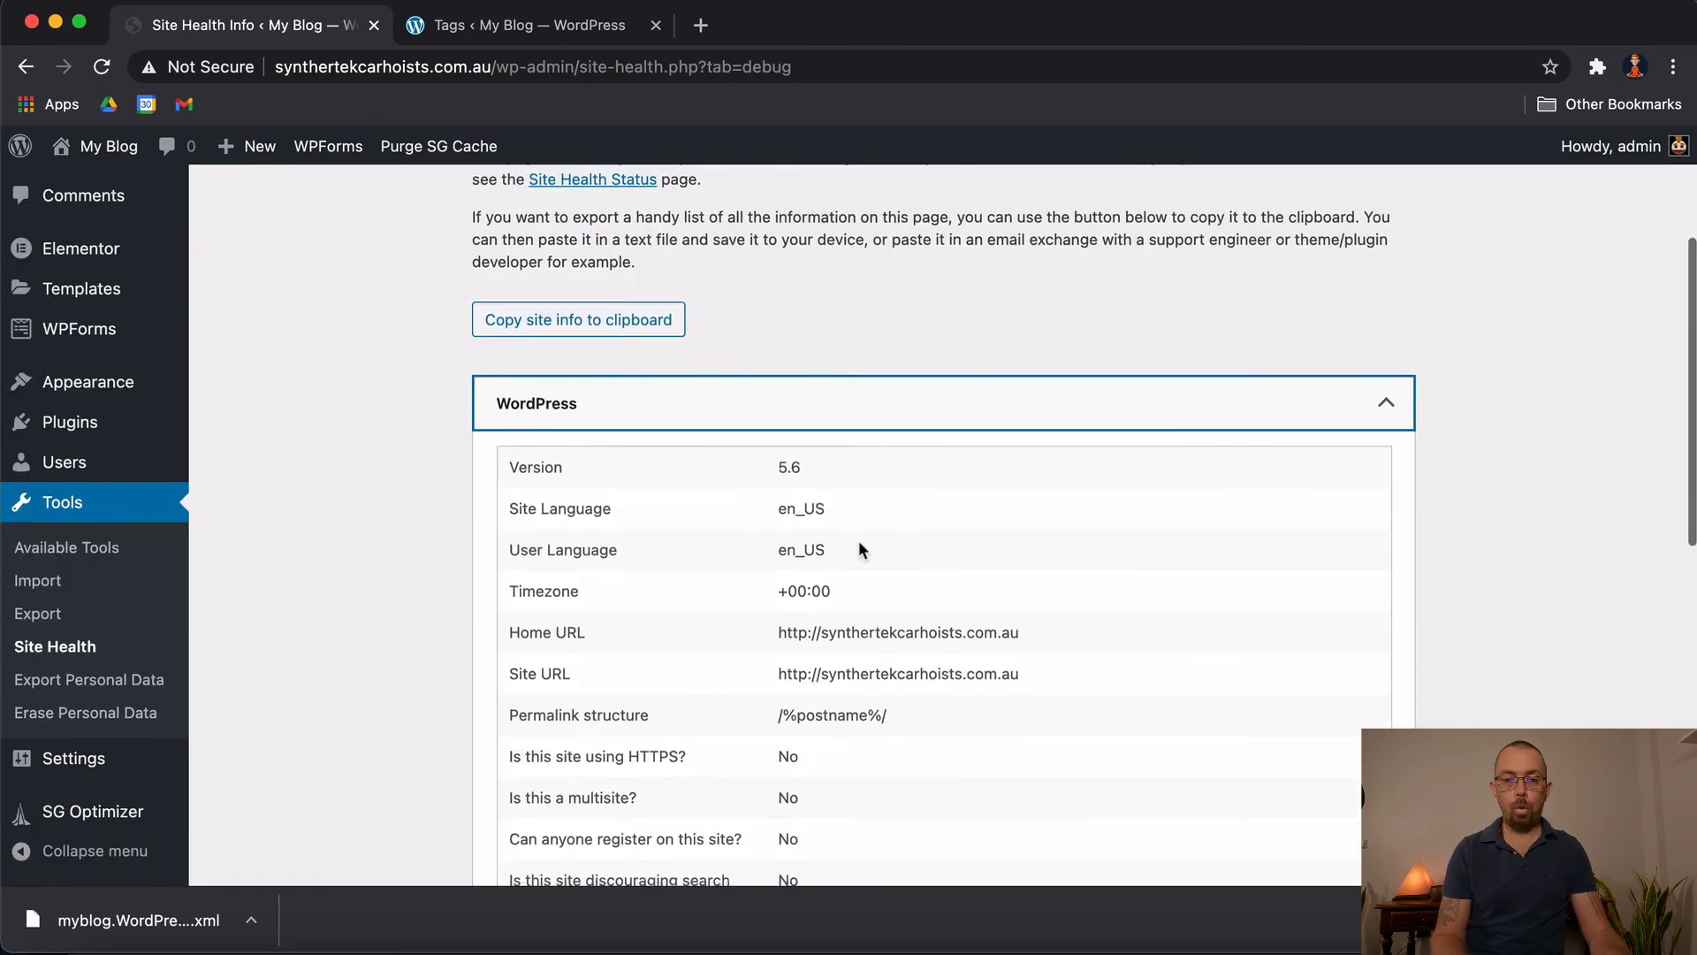
pyautogui.scroll(1, 863, 513)
pyautogui.click(807, 394)
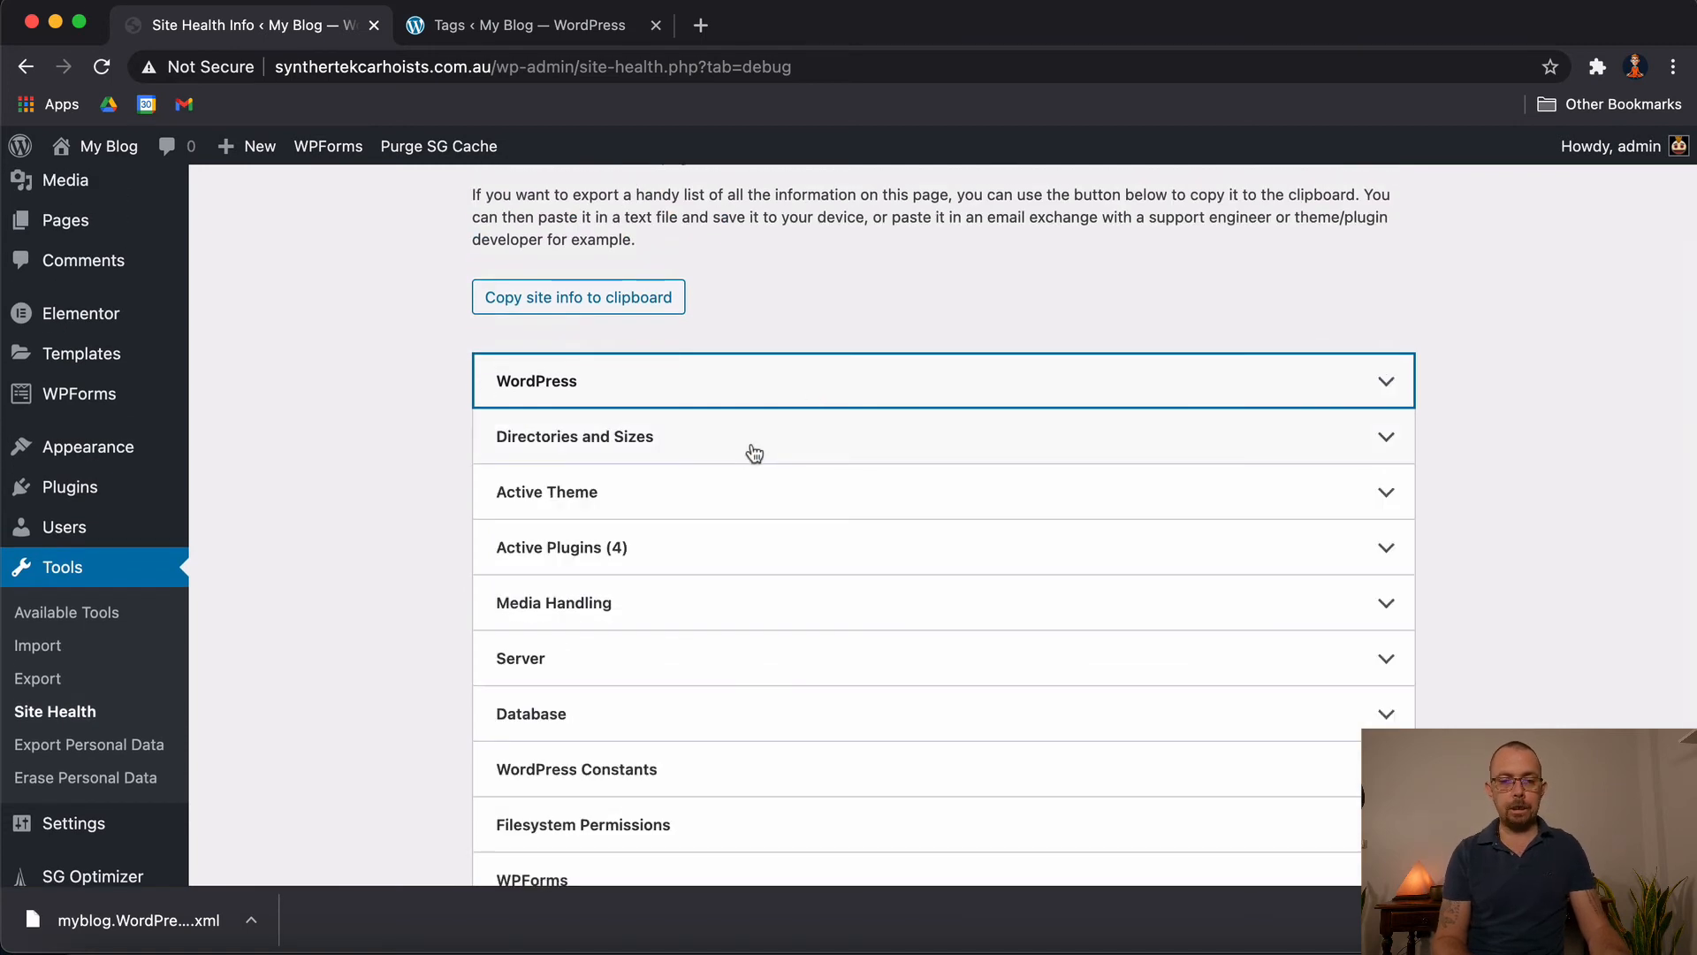
# Look at the Active Theme section and review the directory locations and sizes in Site Health Info
pyautogui.click(714, 508)
pyautogui.click(716, 510)
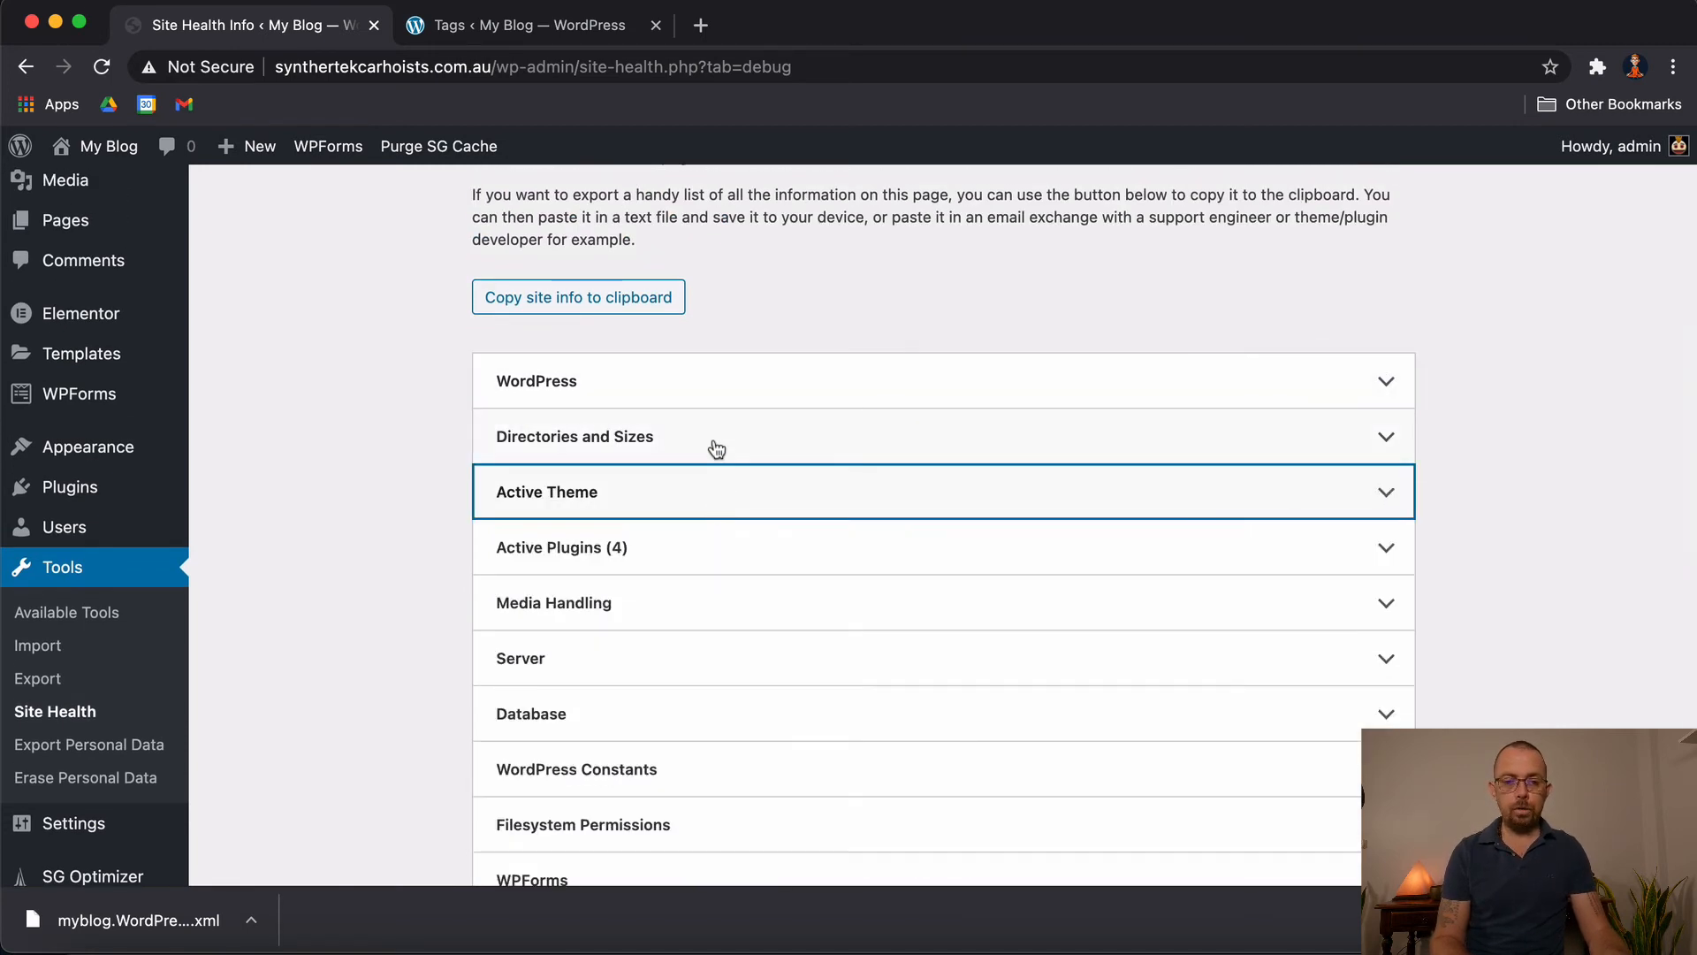
pyautogui.click(716, 446)
pyautogui.scroll(-2, 844, 685)
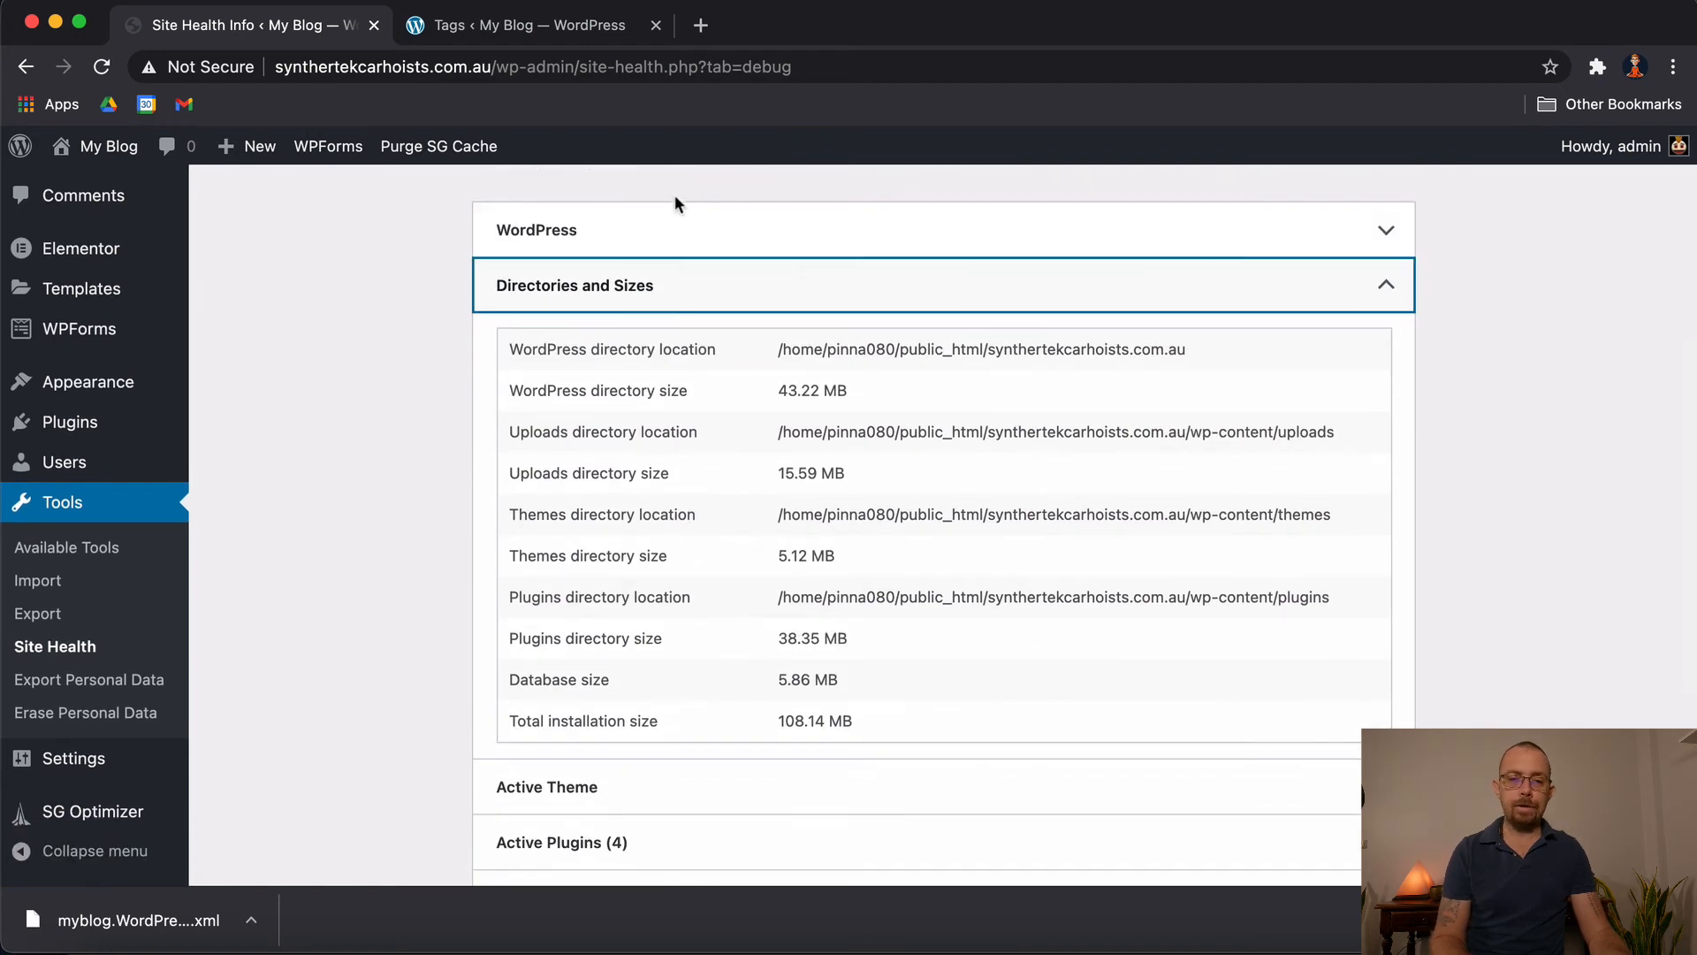
pyautogui.click(652, 285)
# Expand the Database section of Site Health Info and examine its details, including the database name
pyautogui.click(648, 619)
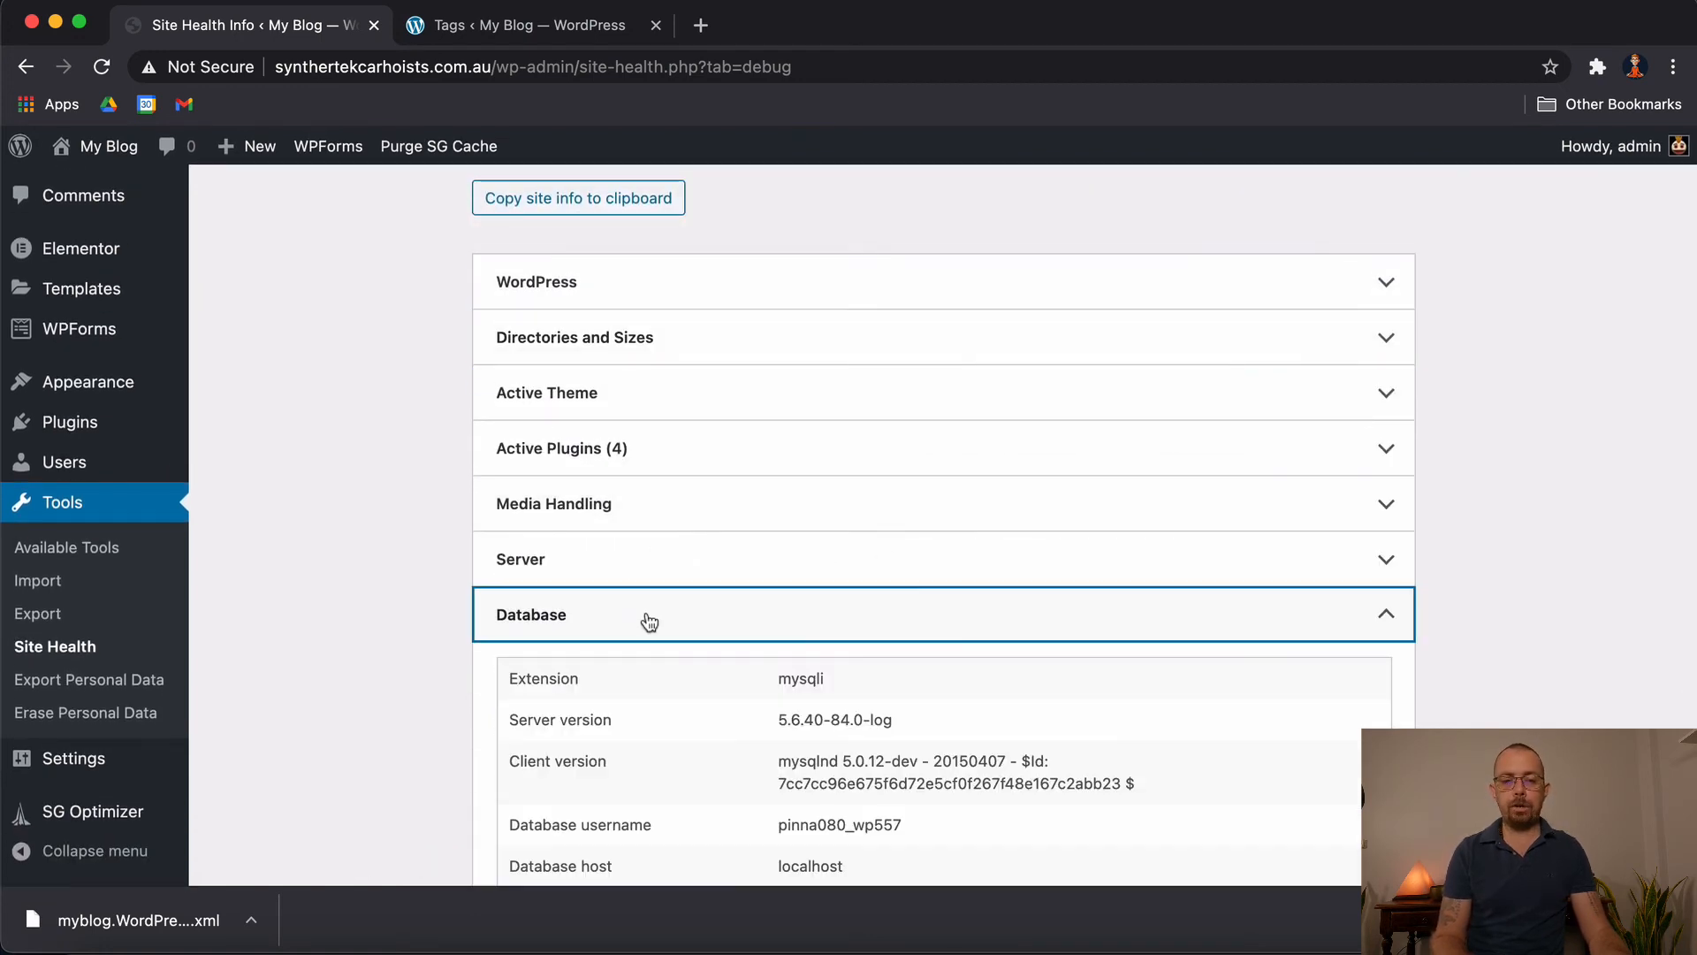
pyautogui.scroll(-3, 710, 684)
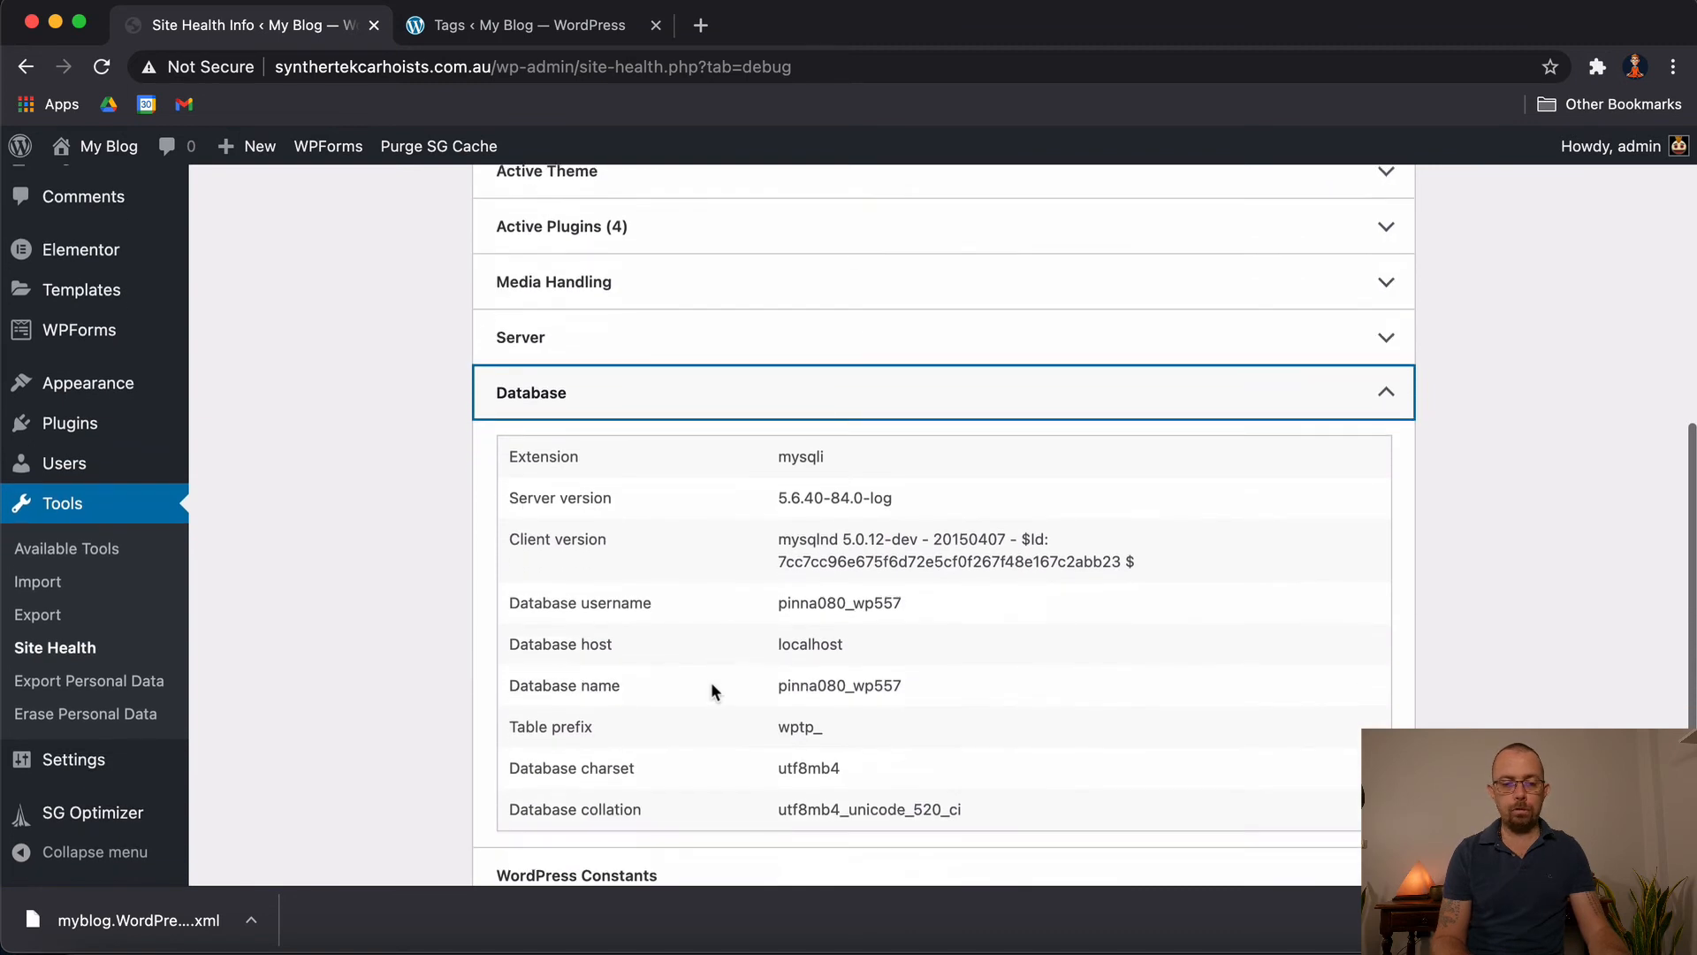
pyautogui.scroll(-1, 656, 666)
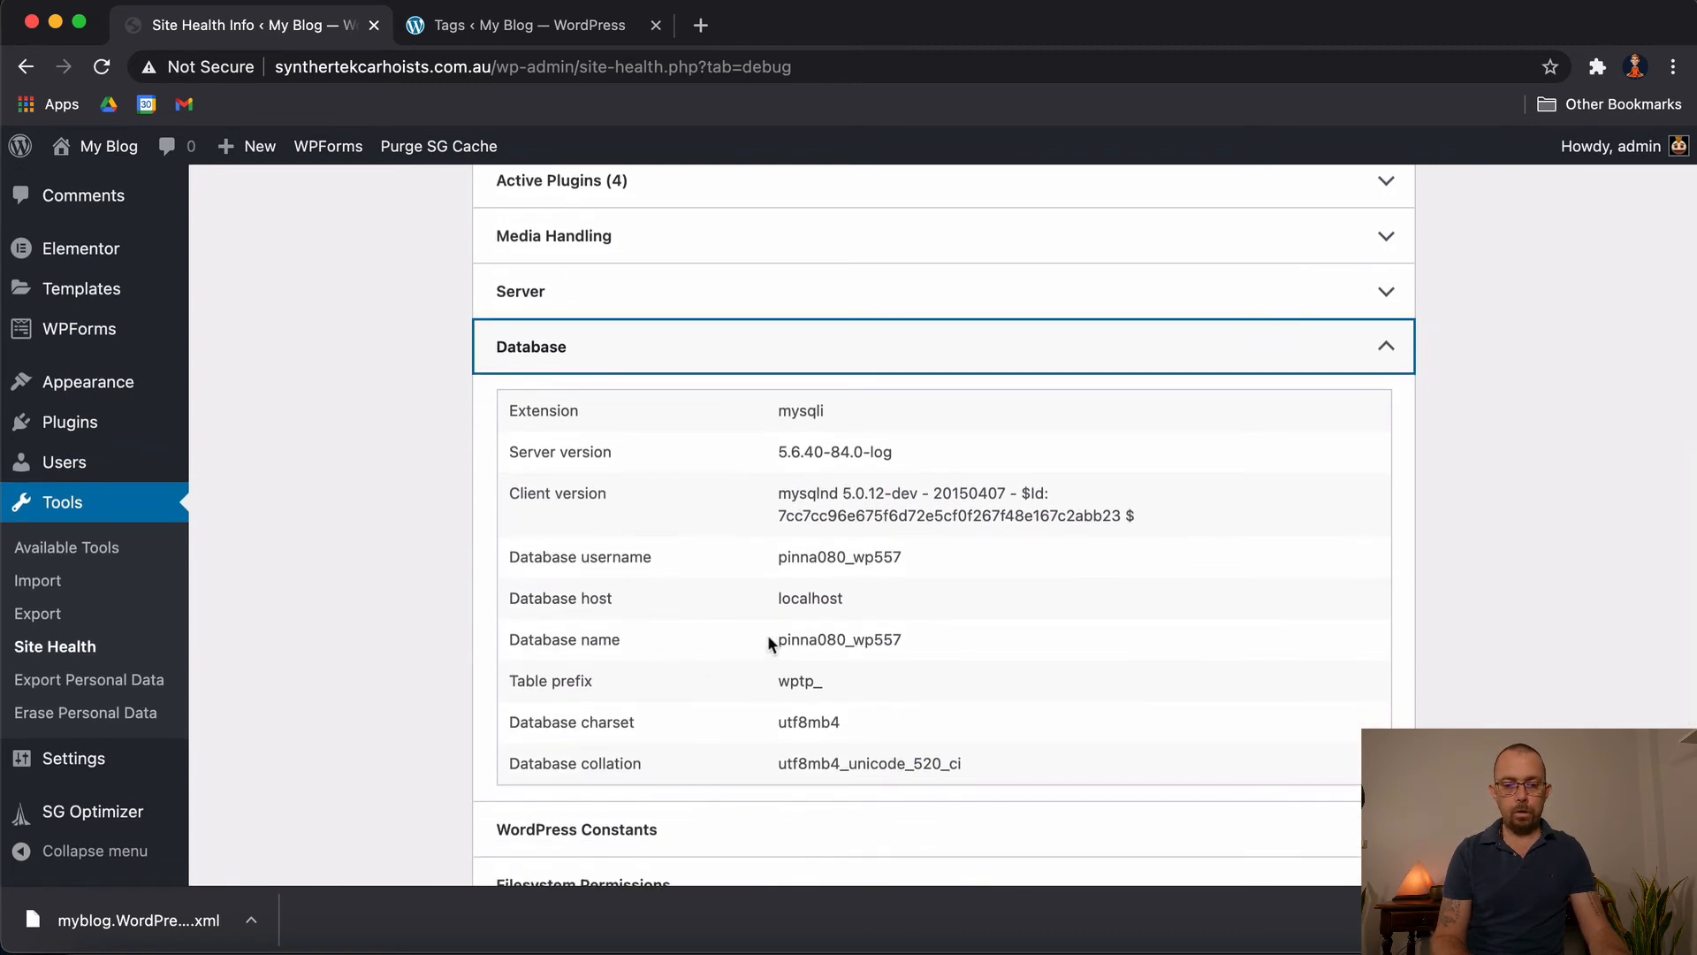
pyautogui.moveTo(774, 639); pyautogui.dragTo(902, 639)
pyautogui.click(831, 584)
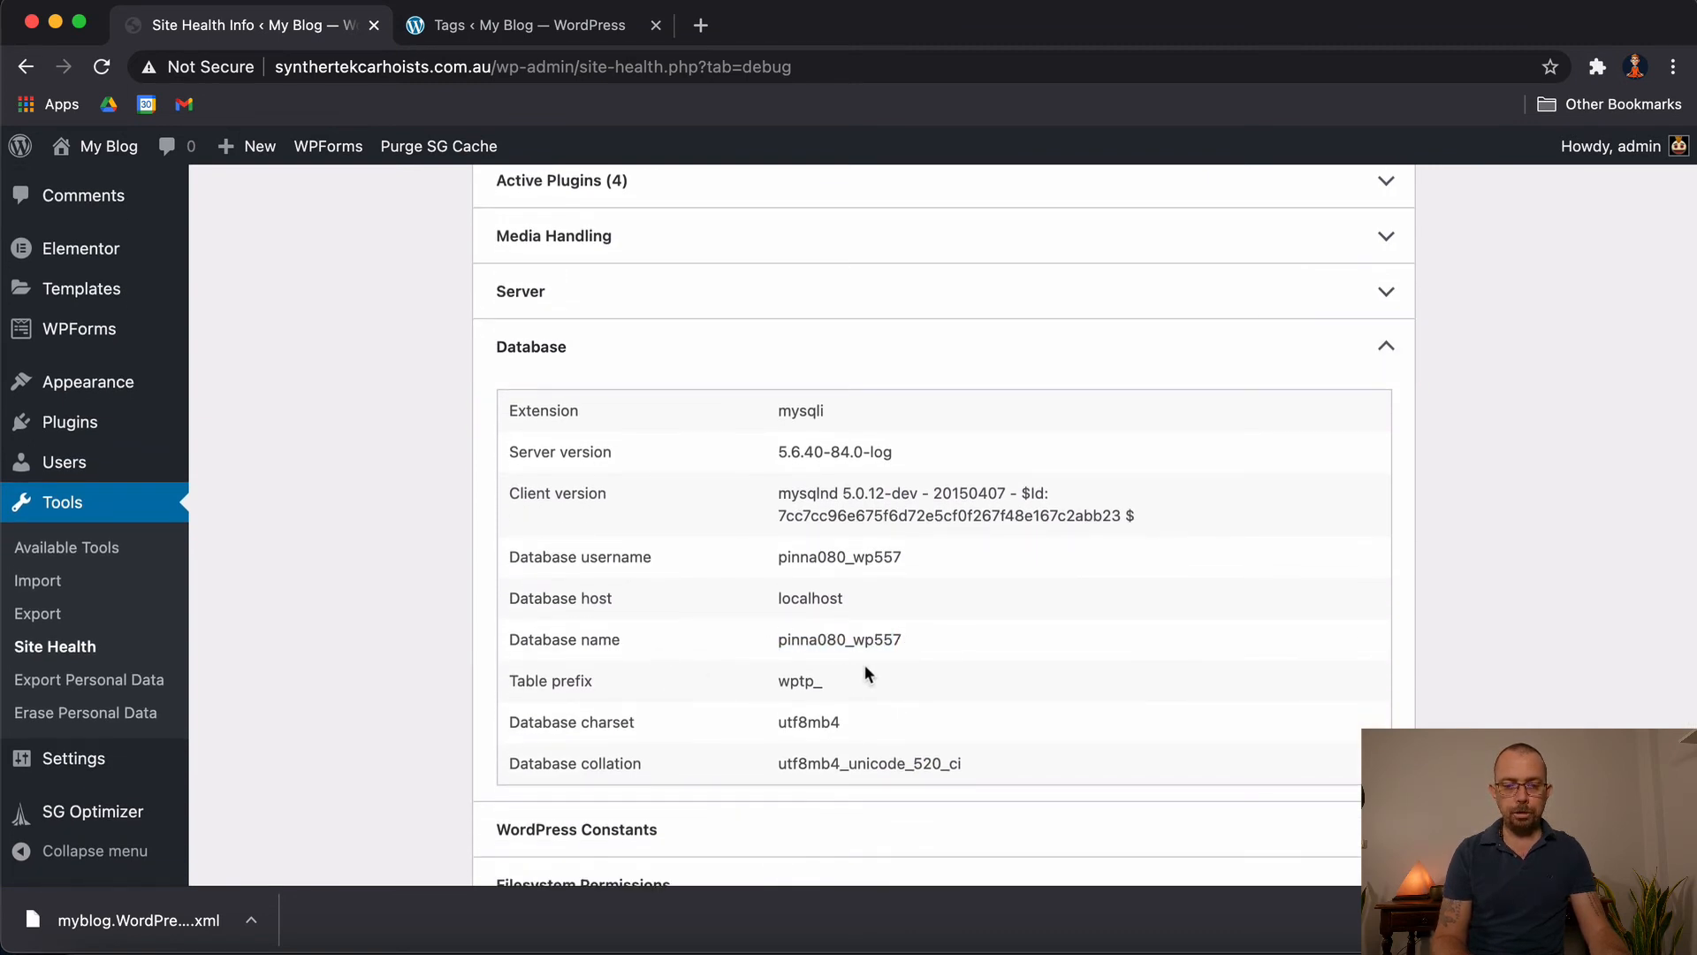
# Check the Server section's details in Site Health Info, and leave both the Server and Database sections collapsed
pyautogui.scroll(1, 718, 654)
pyautogui.click(599, 380)
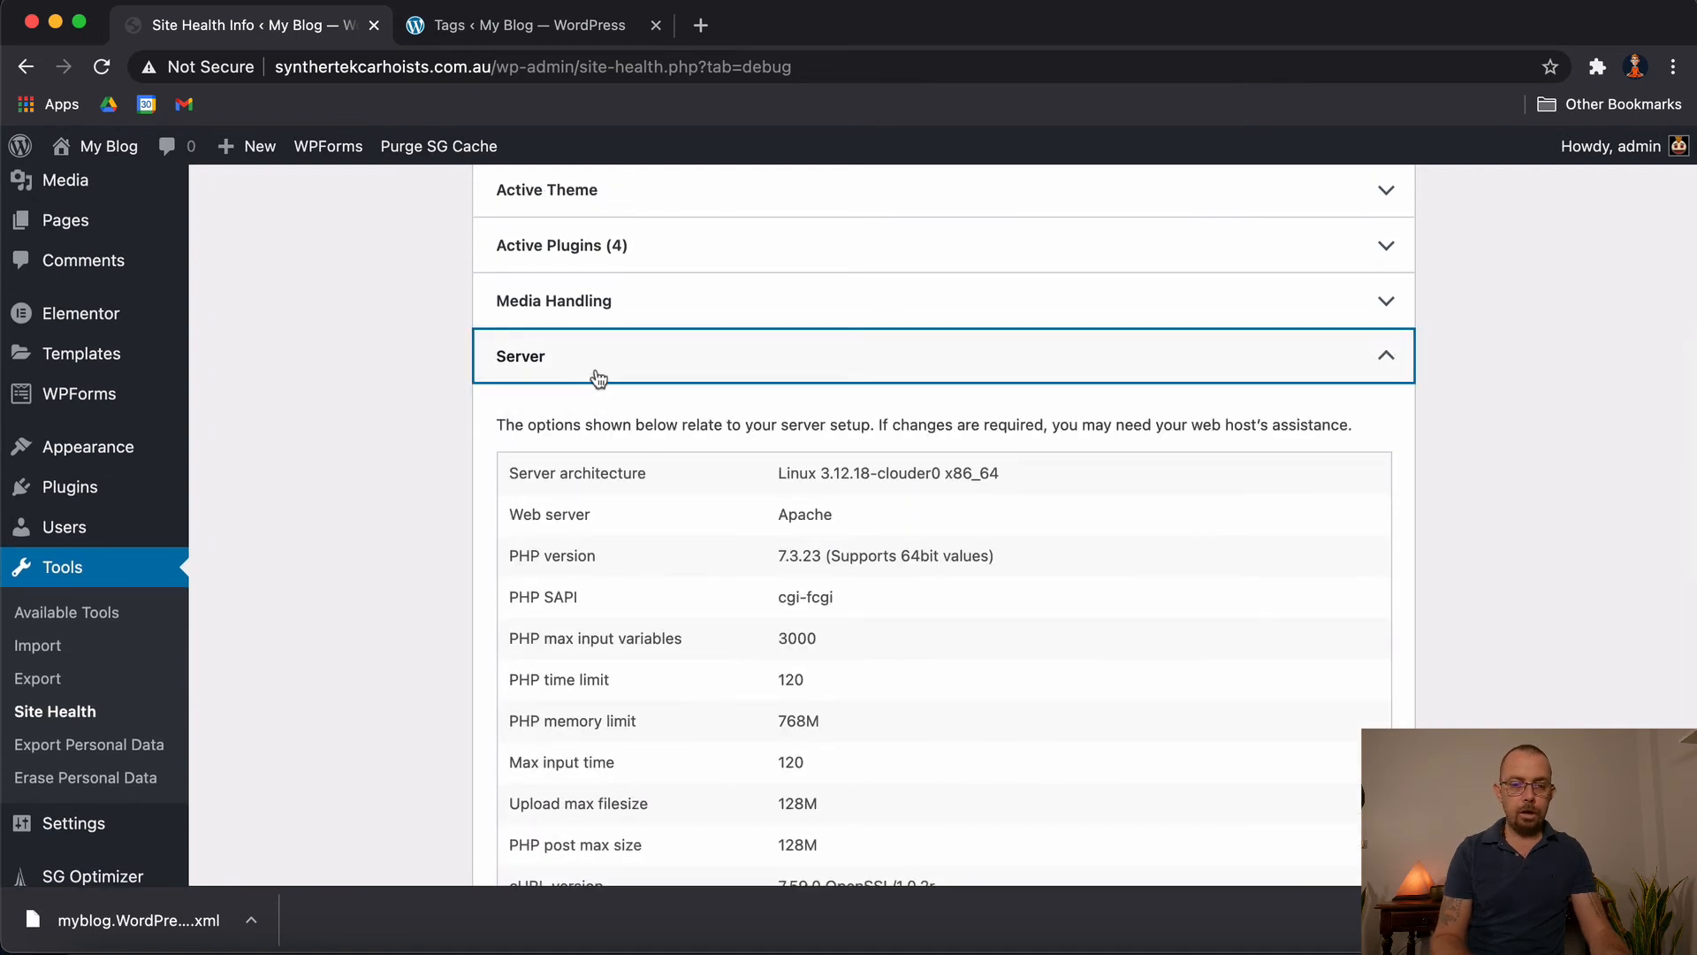
pyautogui.click(598, 378)
pyautogui.click(580, 411)
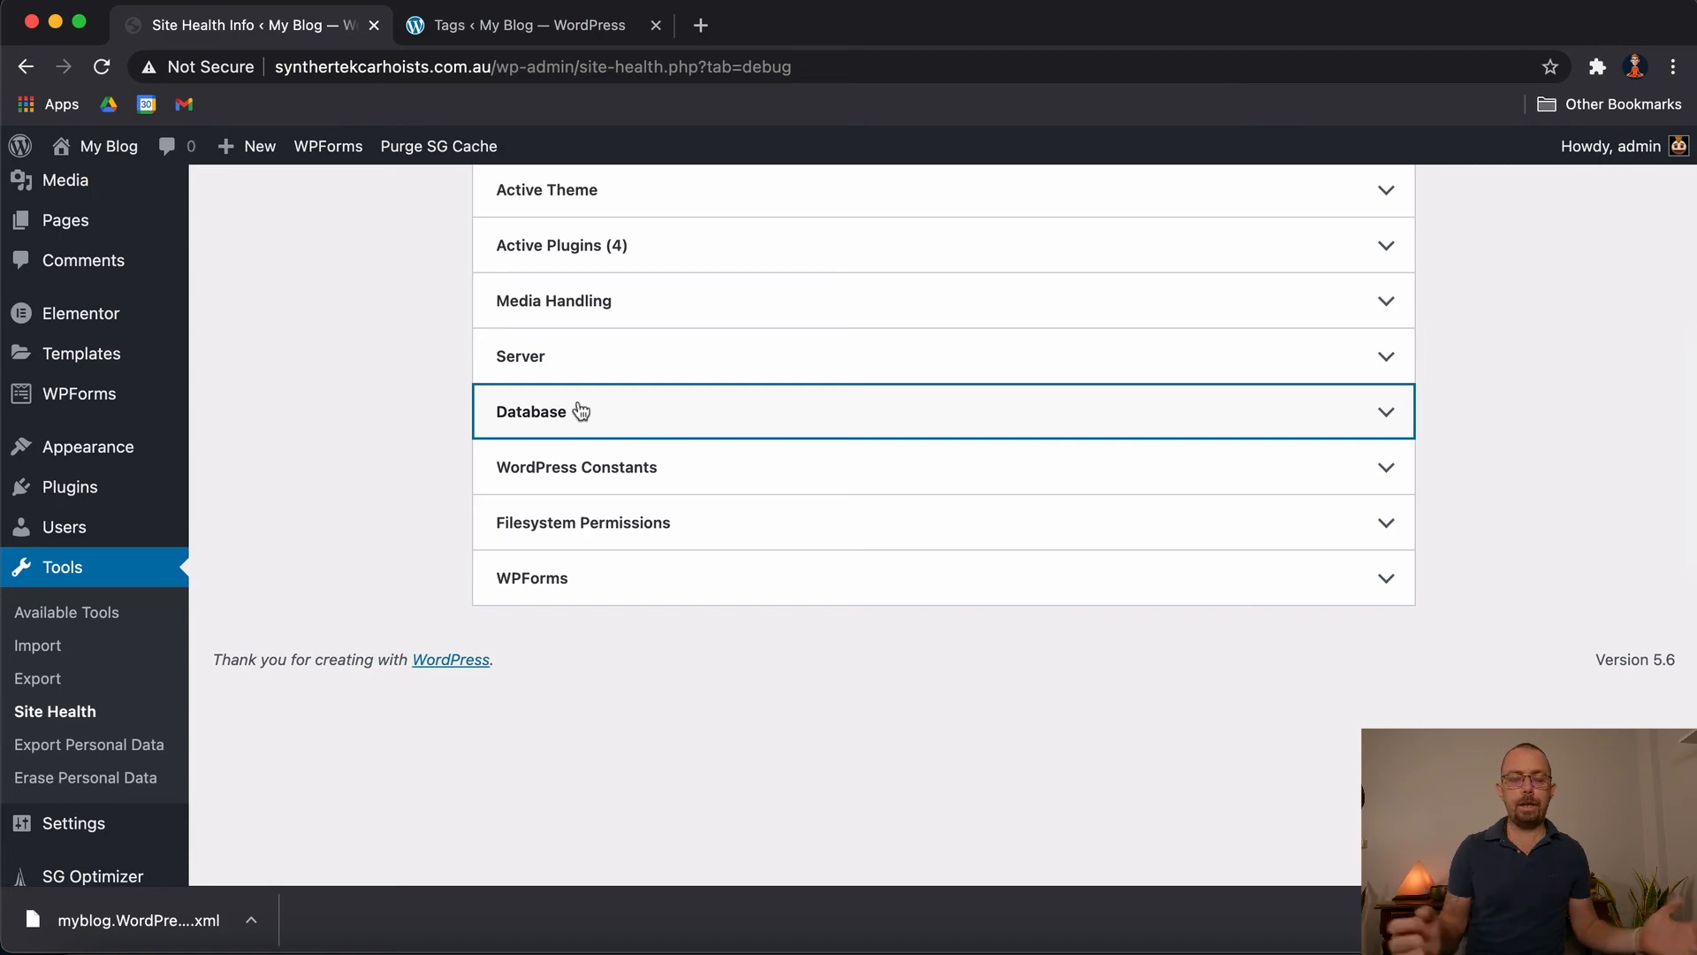
# Look at the Available Tools page and return to the Site Health Status page to review its recommended improvements
pyautogui.scroll(7, 633, 417)
pyautogui.scroll(-1, 642, 418)
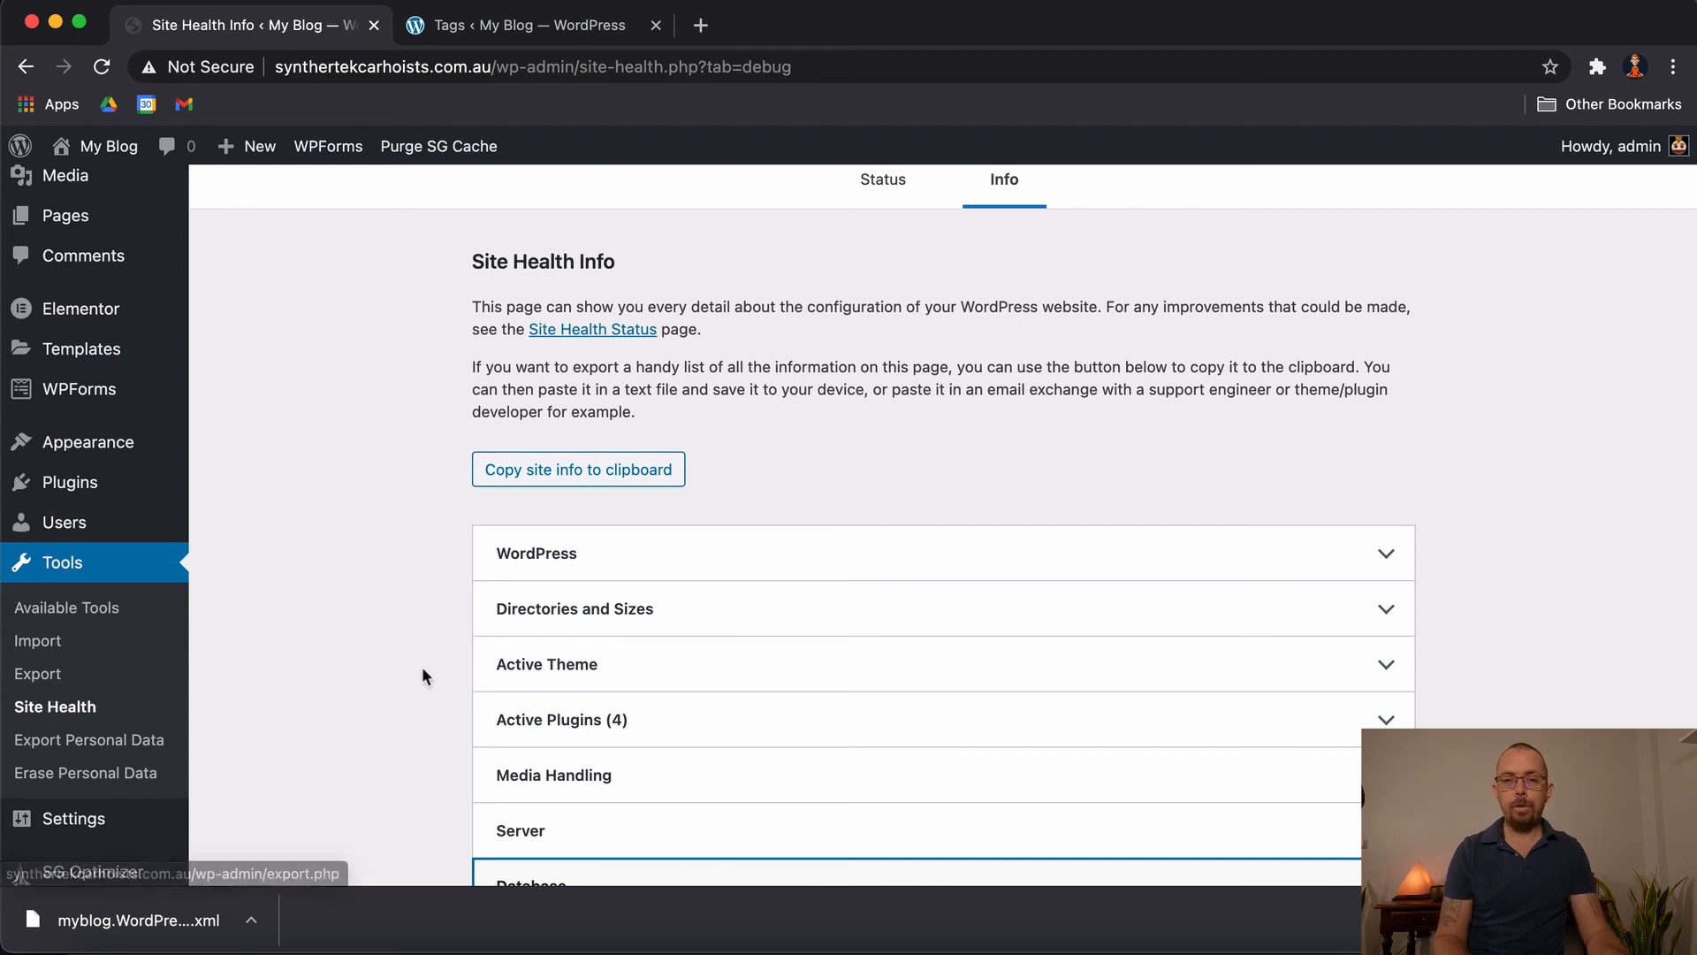
pyautogui.click(55, 614)
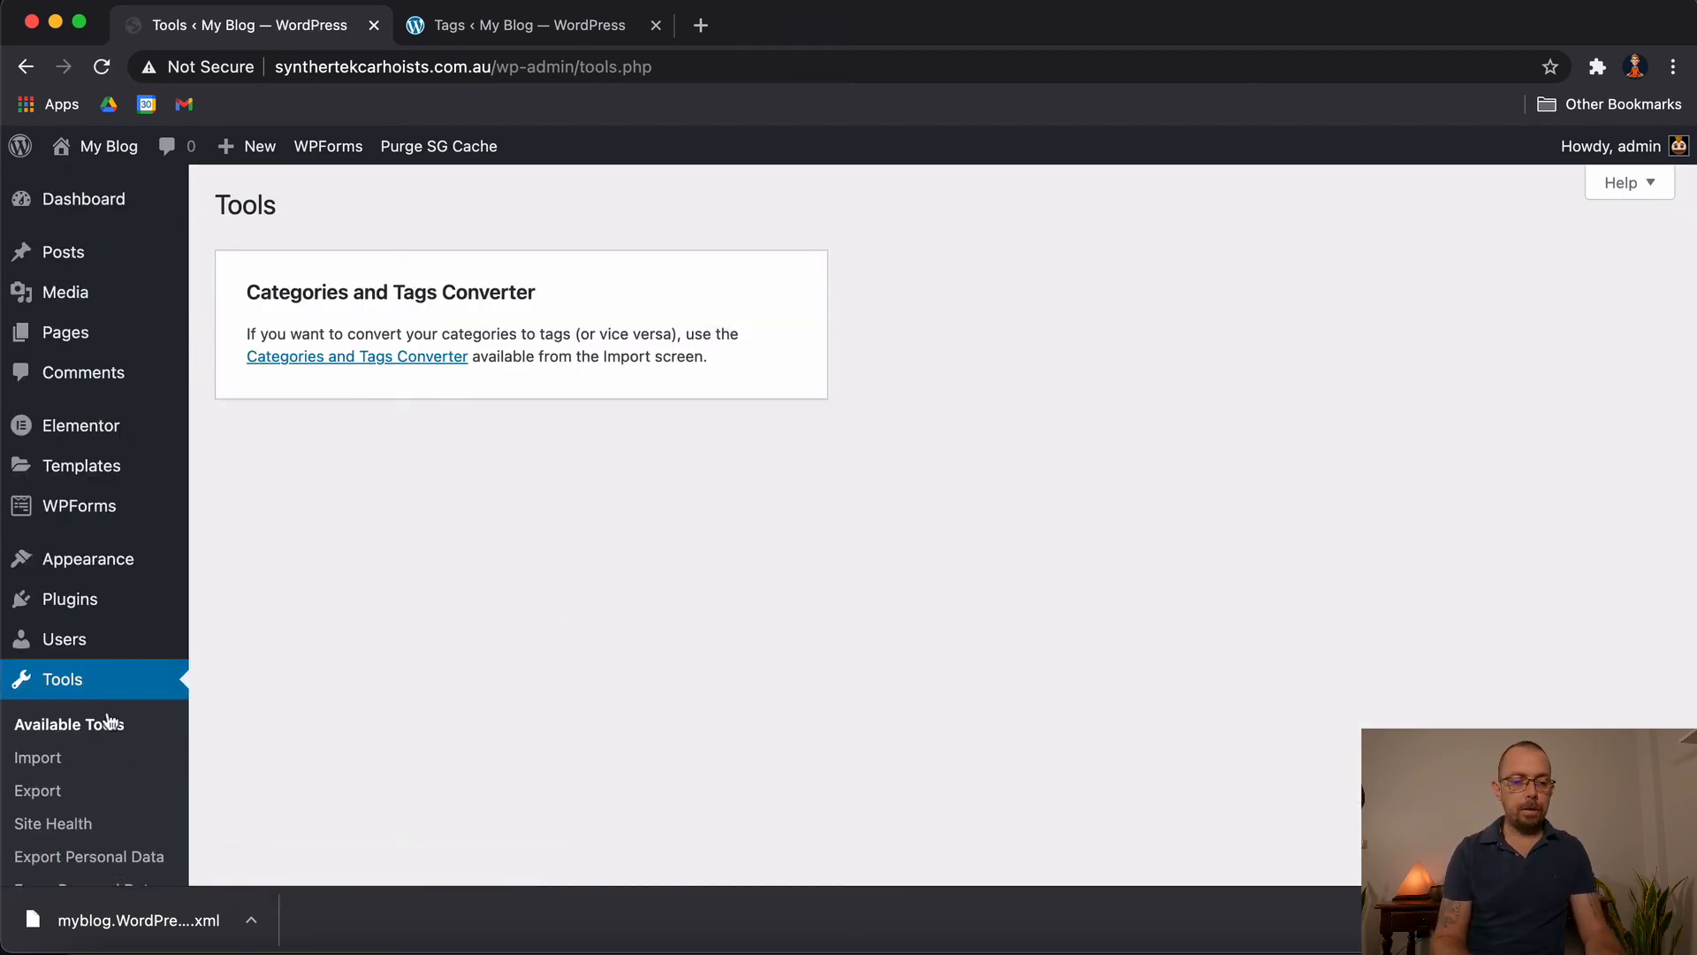
pyautogui.scroll(-1, 53, 778)
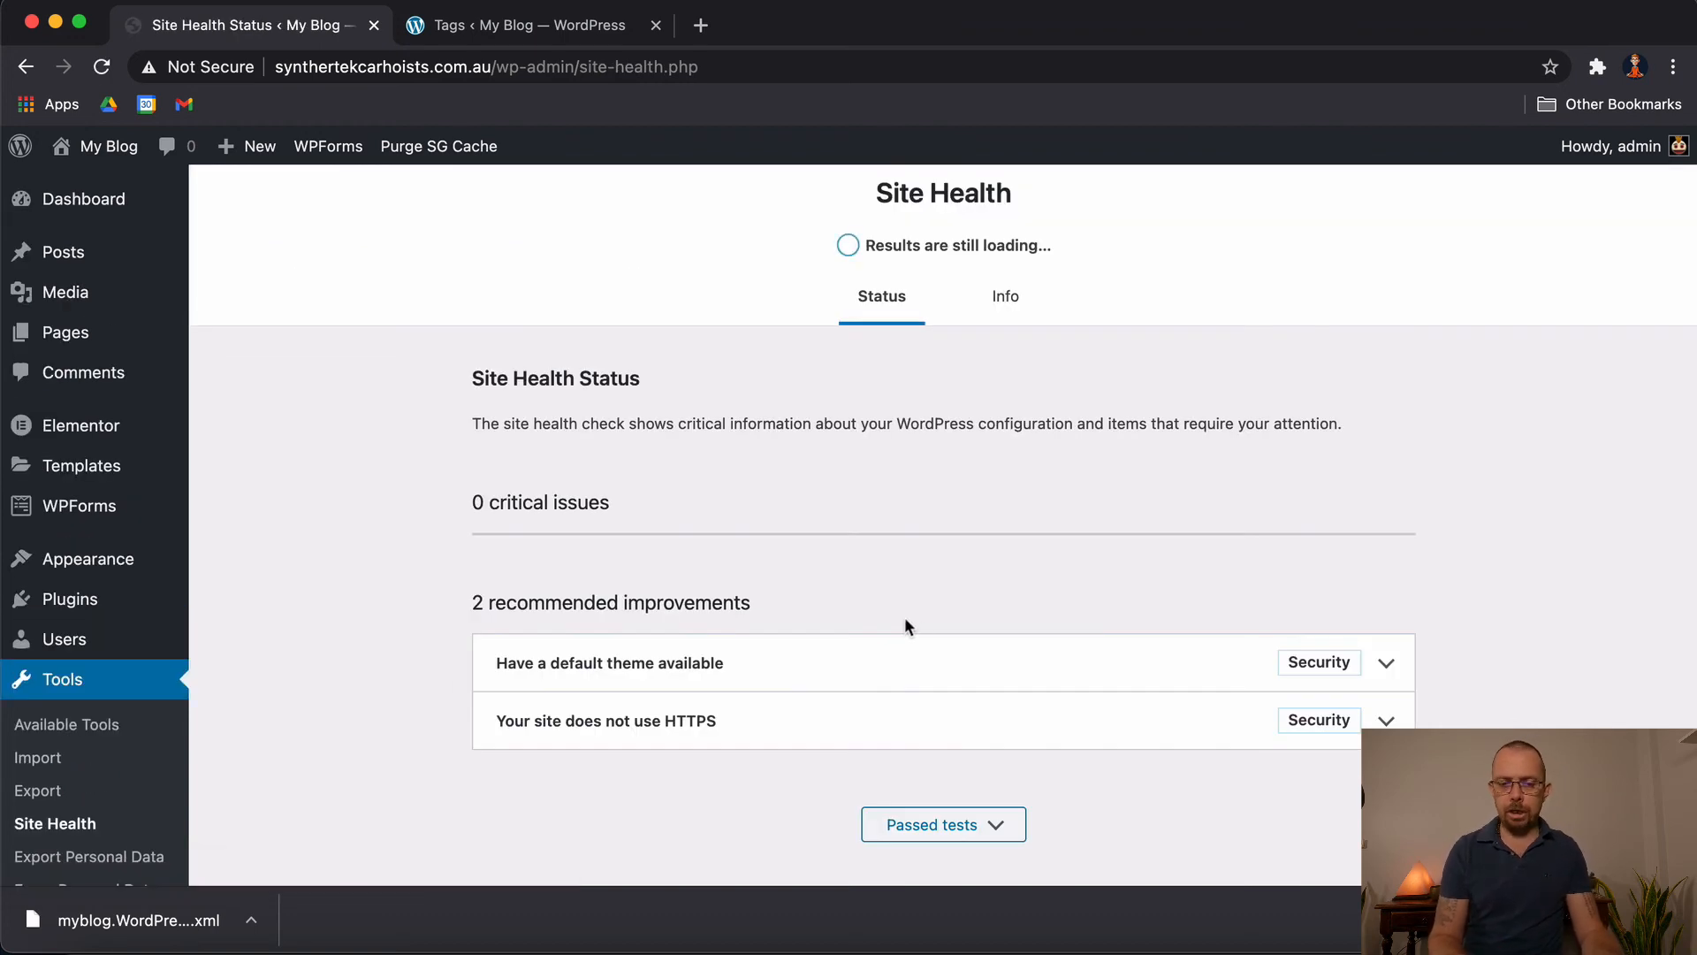
pyautogui.scroll(-1, 959, 661)
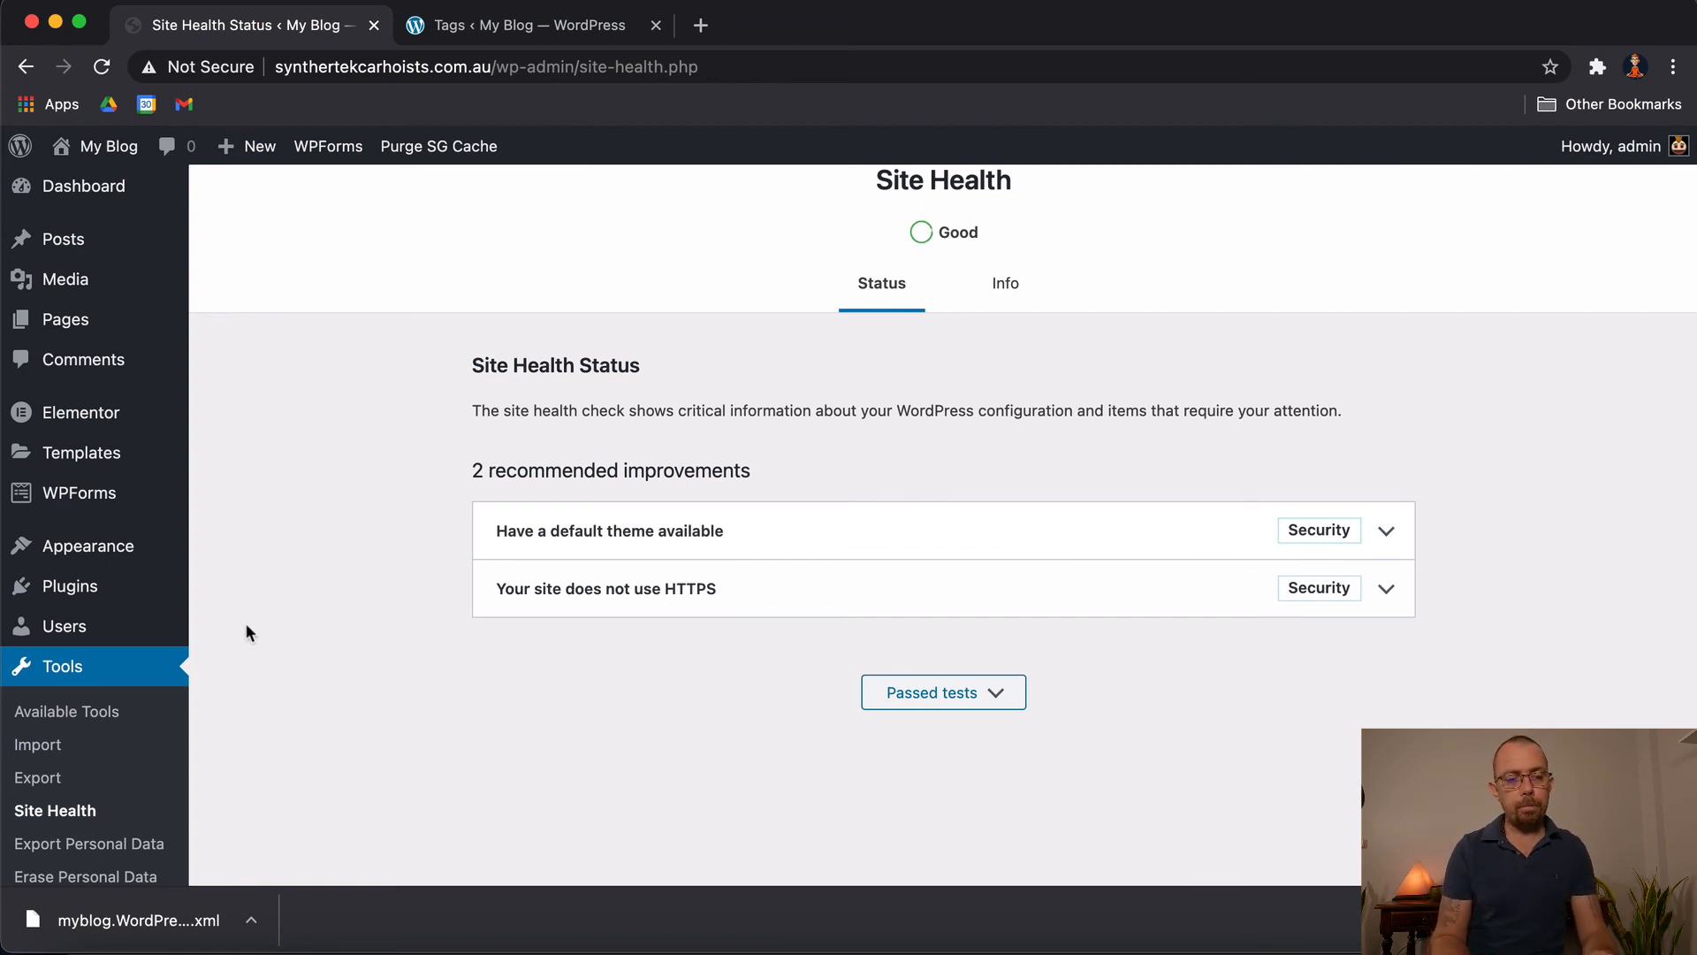
# Open the Export Personal Data page and the Erase Personal Data page to examine their request forms and lists
pyautogui.scroll(-2, 114, 694)
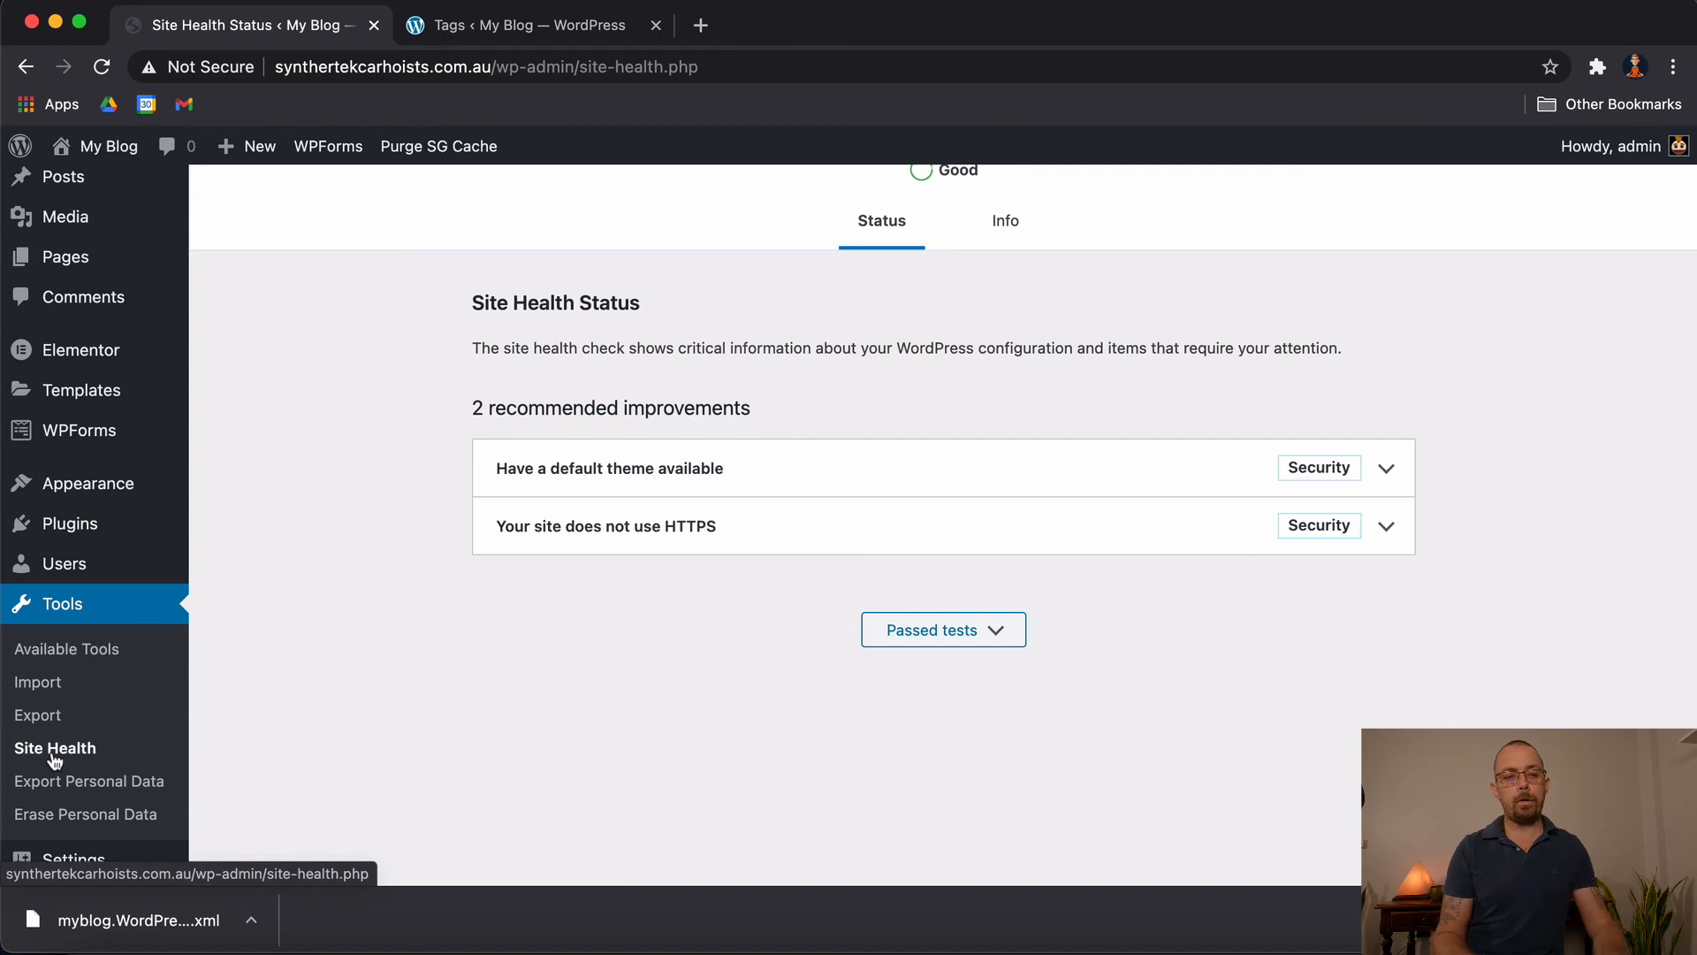
pyautogui.click(67, 781)
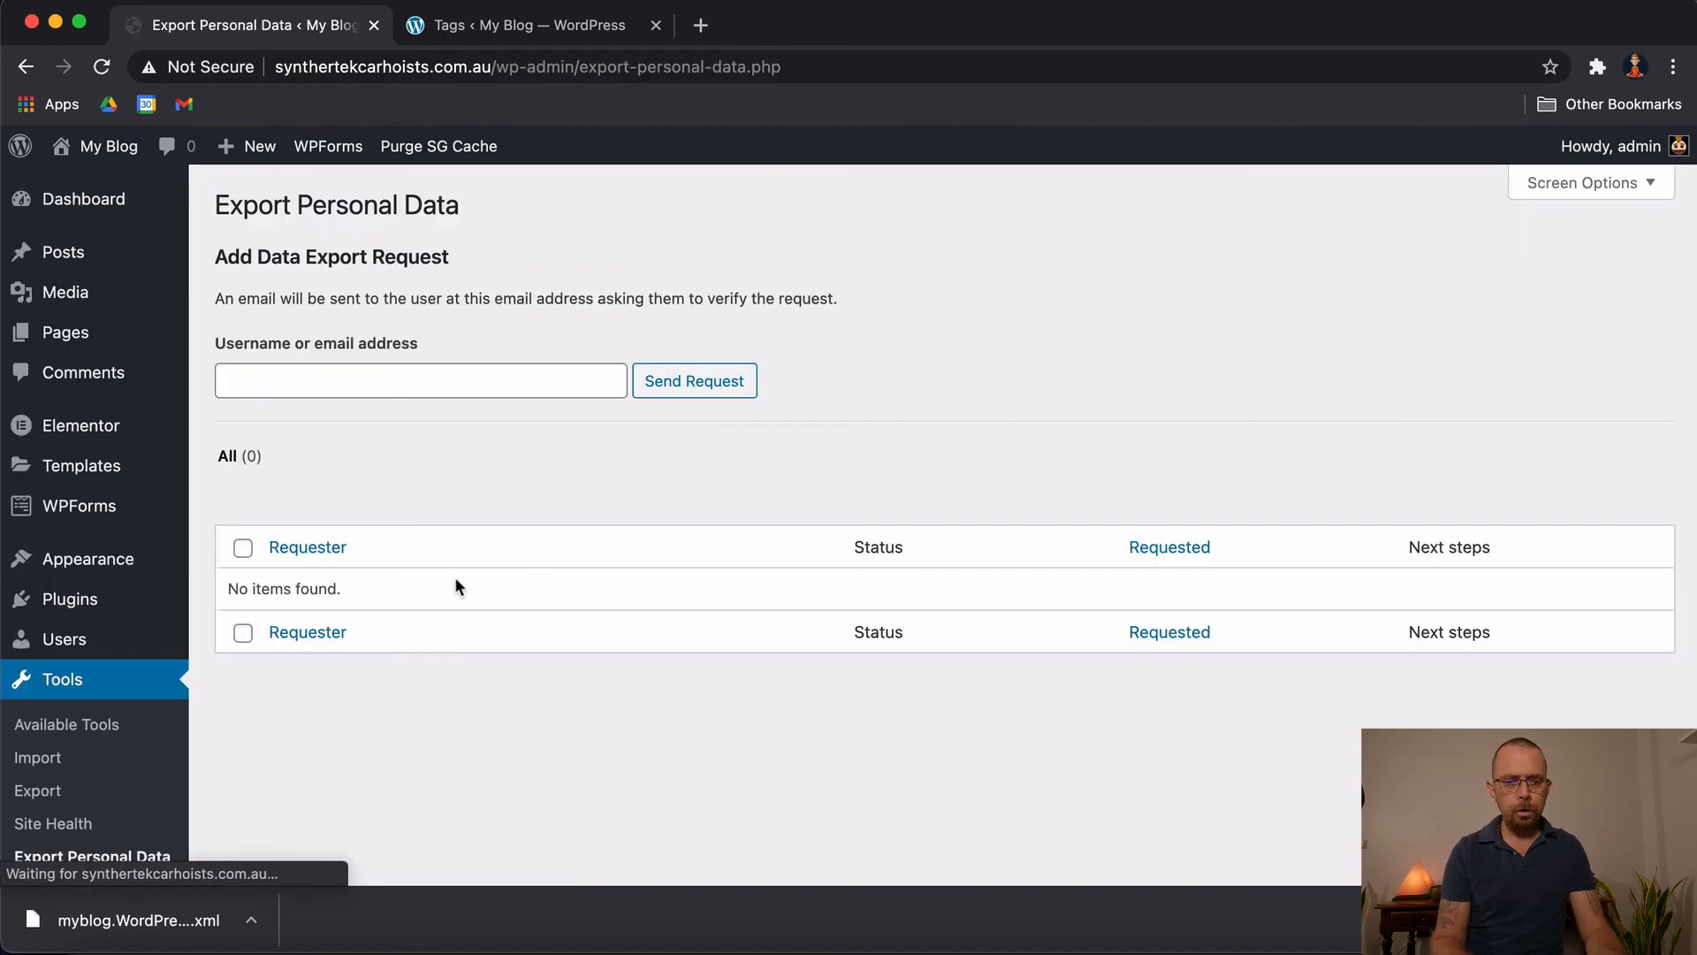
pyautogui.scroll(-3, 405, 636)
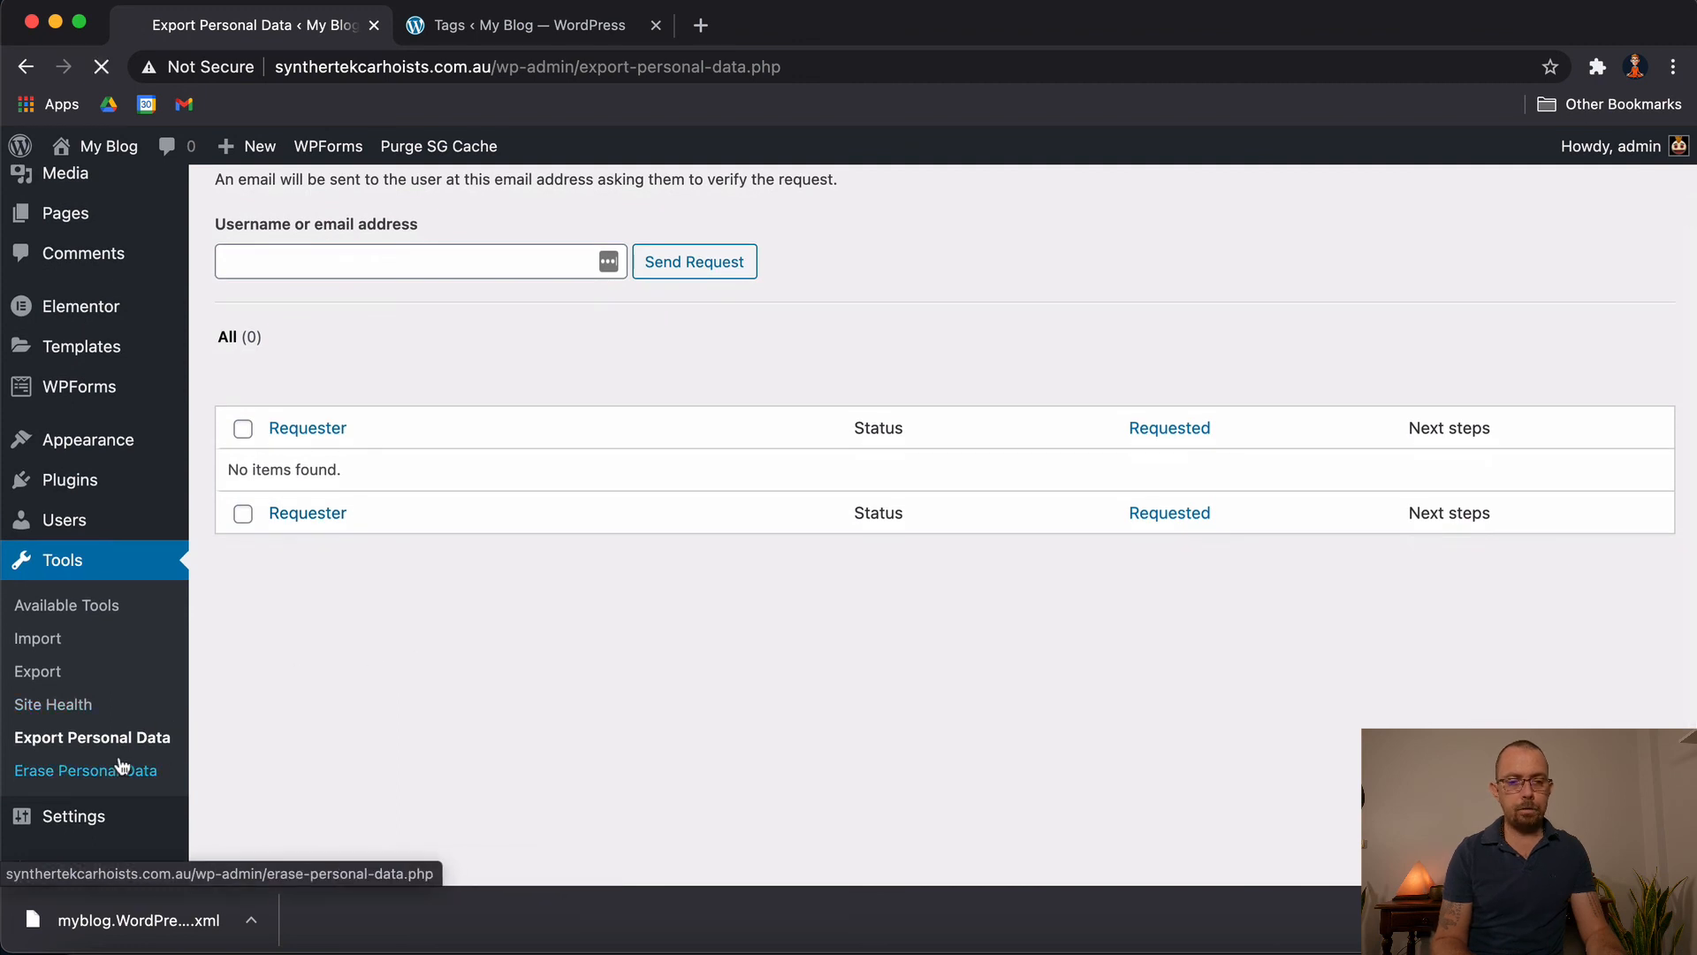
pyautogui.click(115, 770)
pyautogui.scroll(-3, 350, 651)
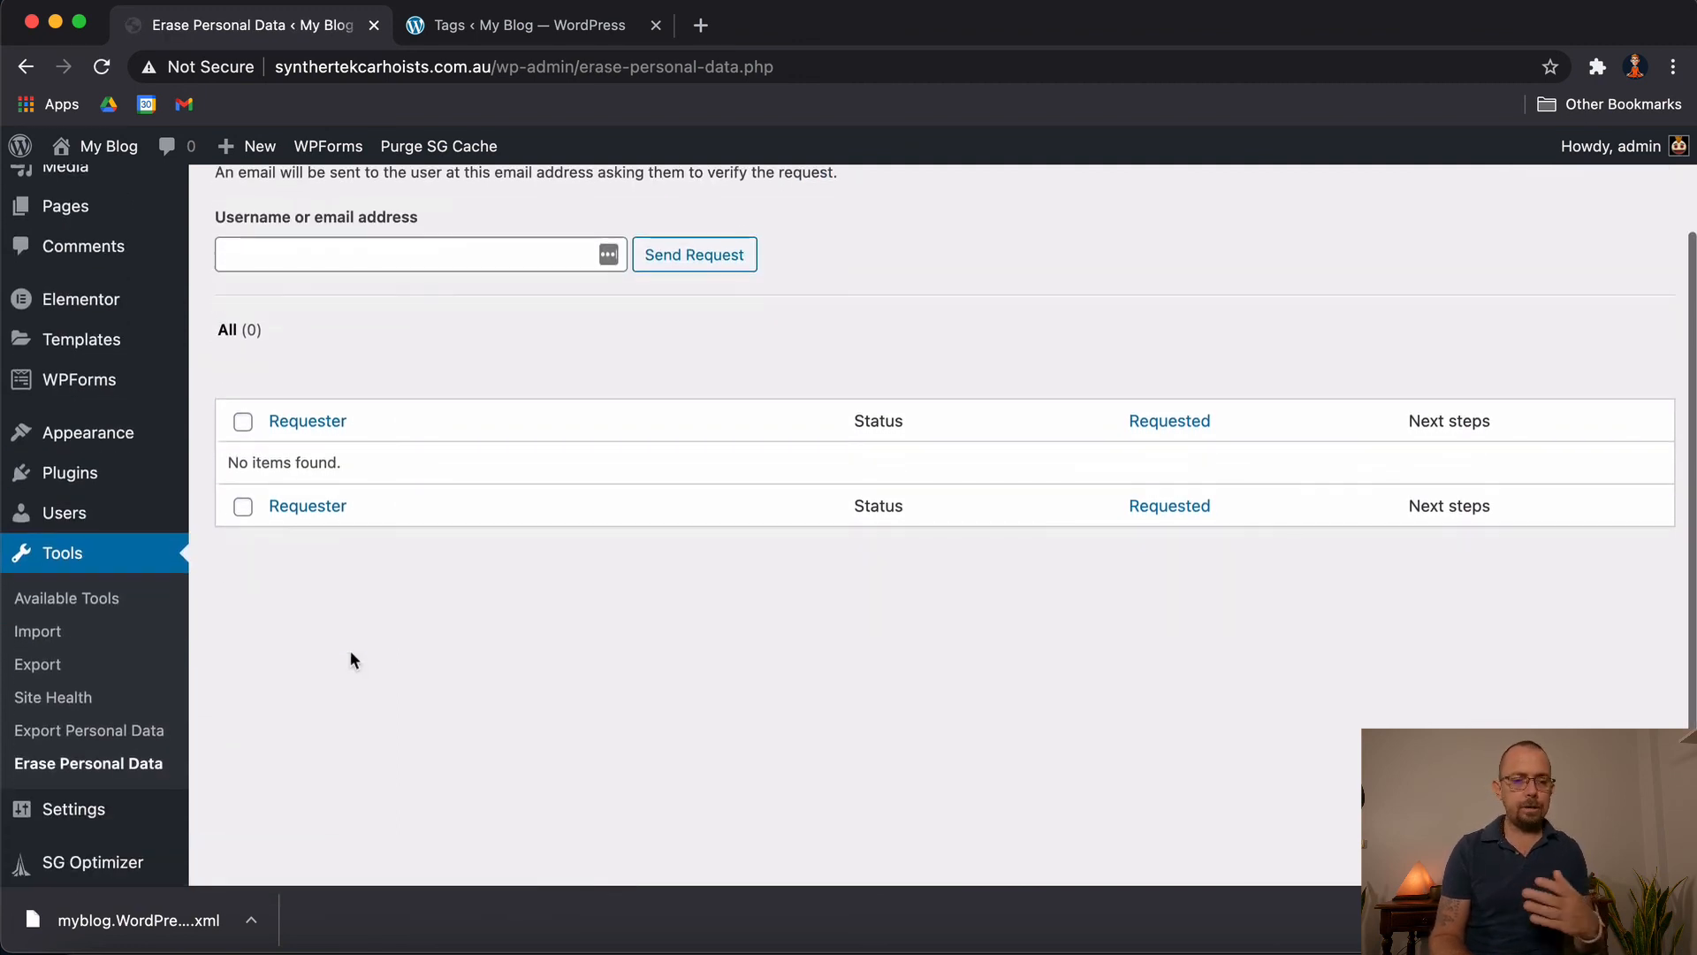
# Return to the Export Personal Data page and place the cursor in the data export request's username or email address field
pyautogui.click(86, 739)
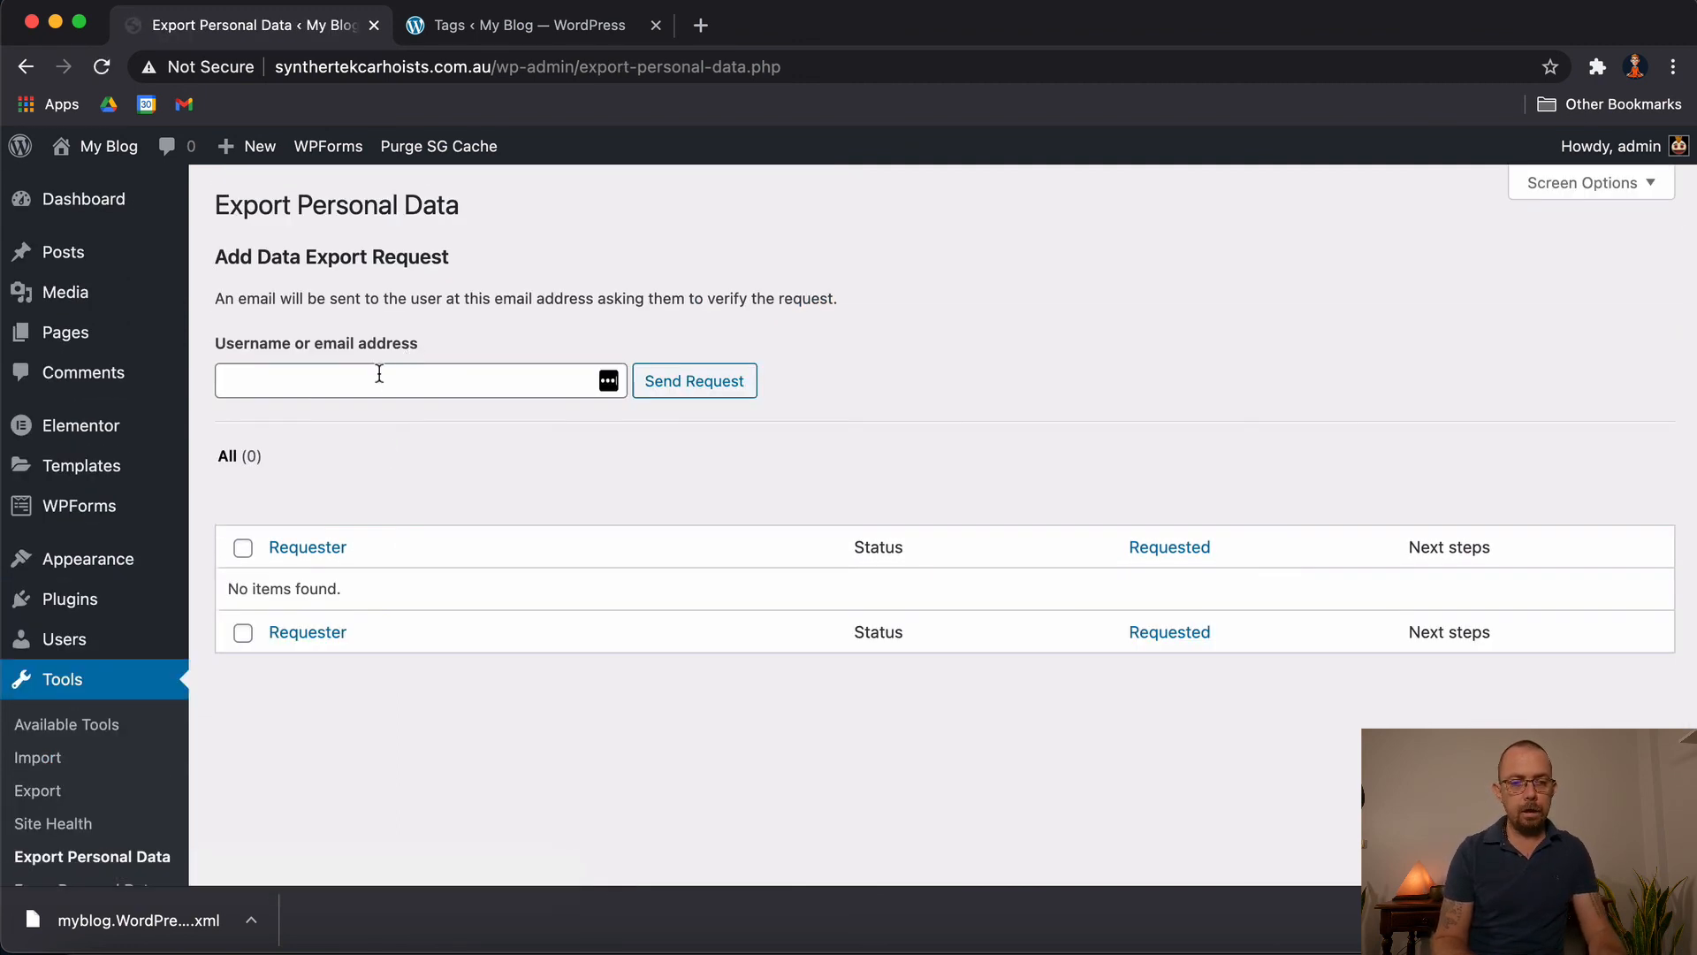
pyautogui.click(378, 371)
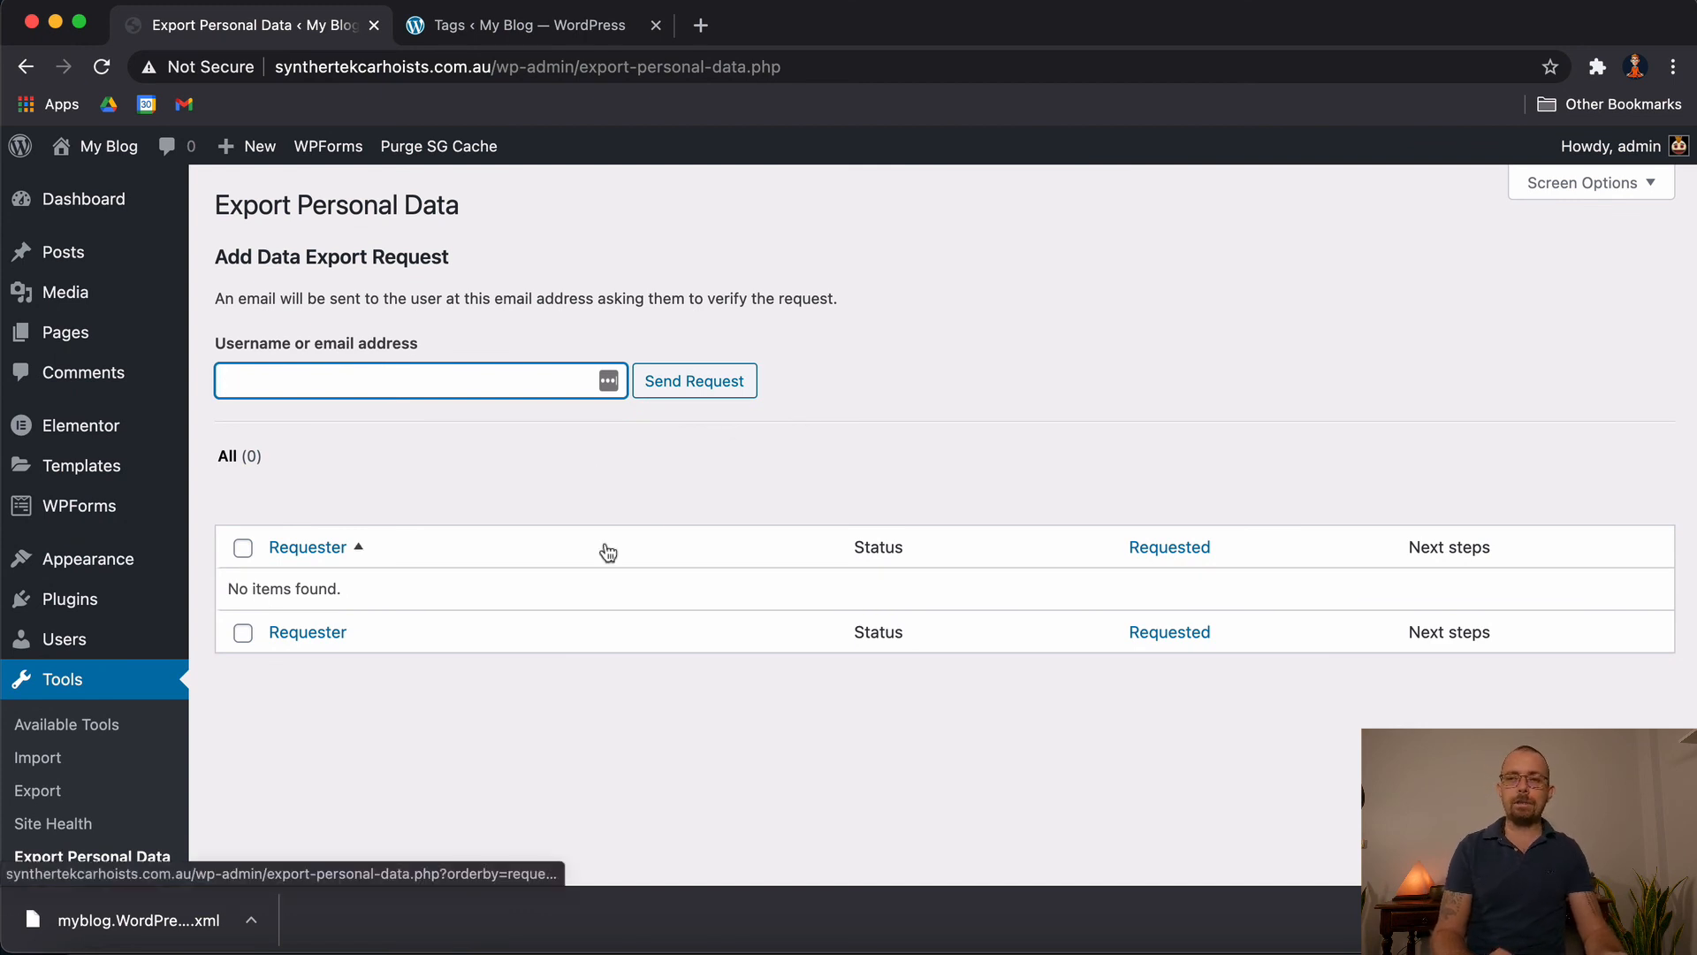